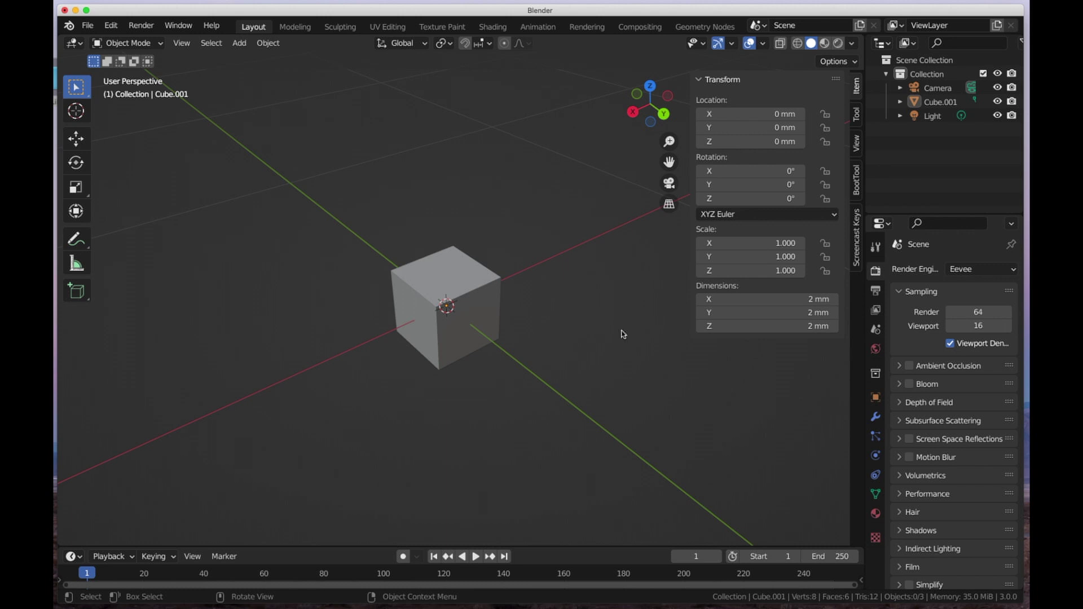
Open the recent file untitled.blend containing the car model
{"action": "left_click", "coordinate": [464, 279]}
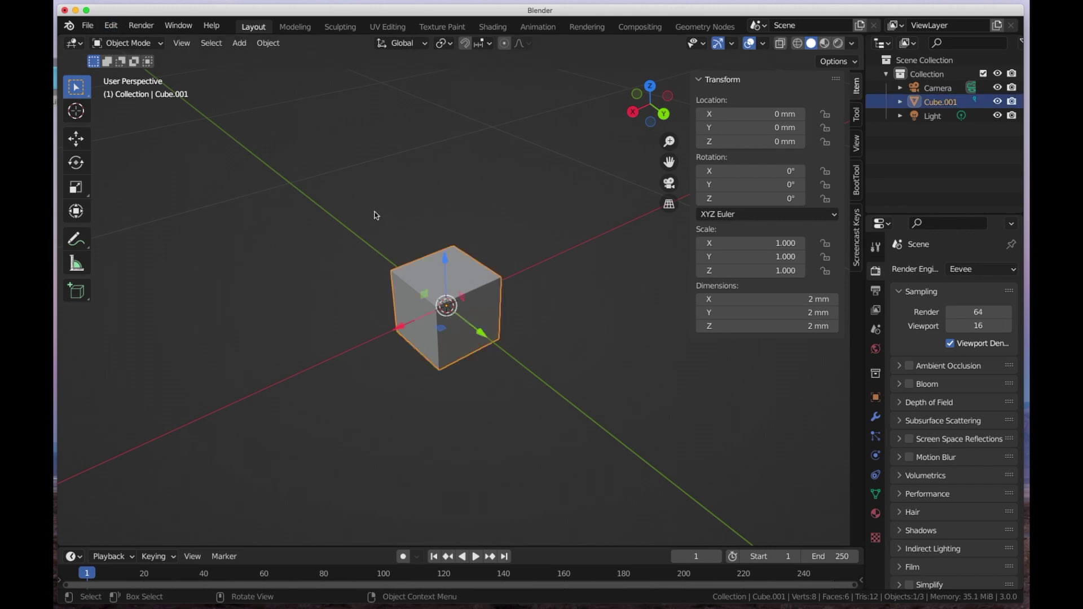
{"action": "left_click", "coordinate": [88, 25]}
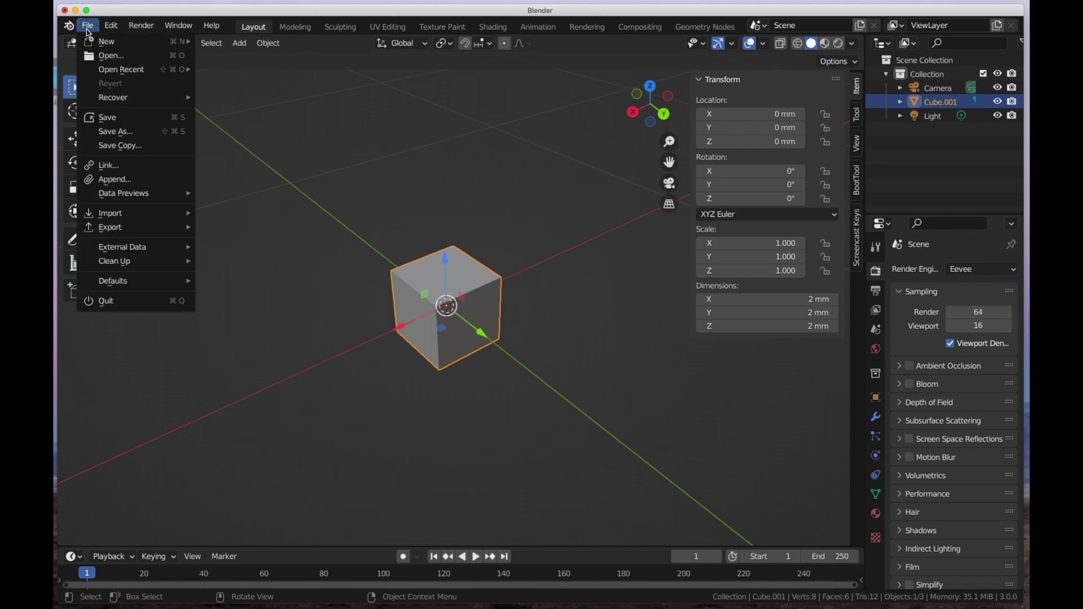
{"action": "mouse_move", "coordinate": [113, 70]}
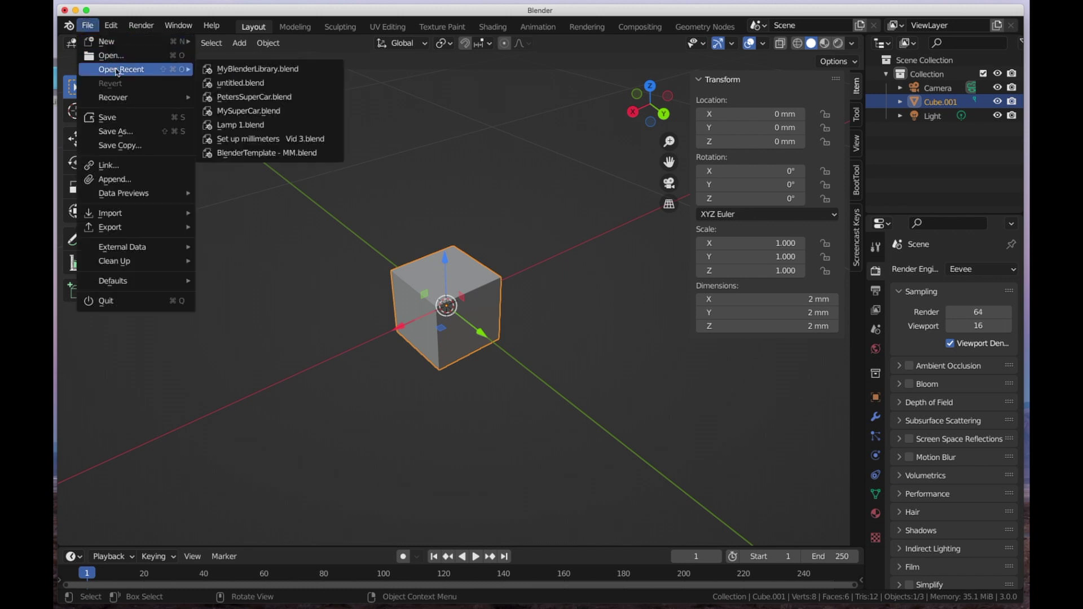
{"action": "left_click", "coordinate": [265, 84]}
{"action": "left_click", "coordinate": [473, 335]}
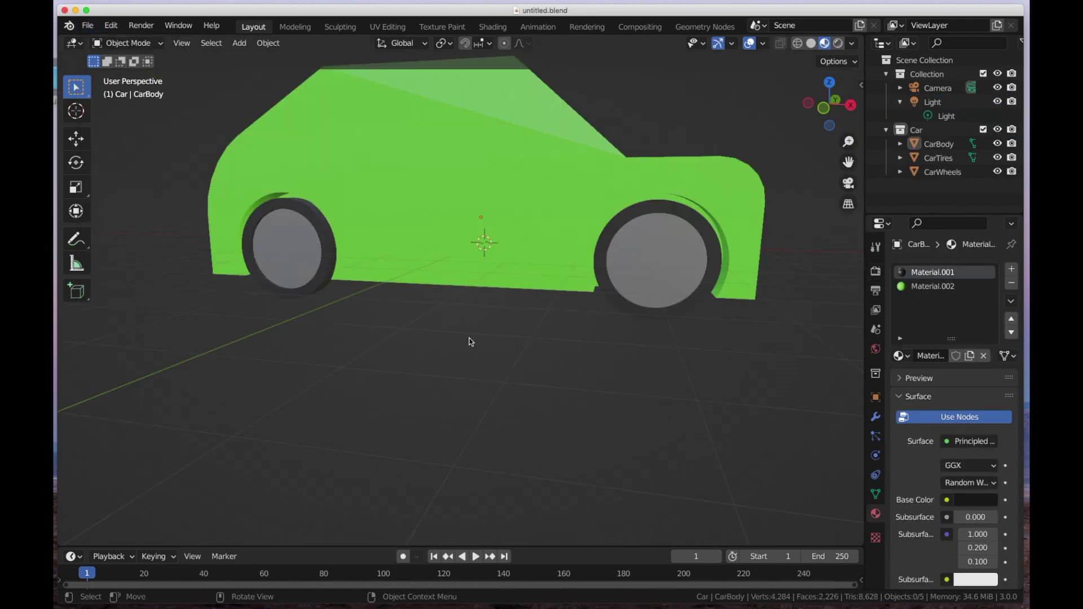
Examine the car's structure by selecting the CarBody, CarTires and CarWheels objects of the Car collection in turn
{"action": "middle_click_drag", "start_coordinate": [465, 363], "coordinate": [588, 321]}
{"action": "scroll", "coordinate": [547, 333], "scroll_direction": "up", "scroll_amount": 3}
{"action": "middle_click_drag", "start_coordinate": [441, 343], "coordinate": [436, 211]}
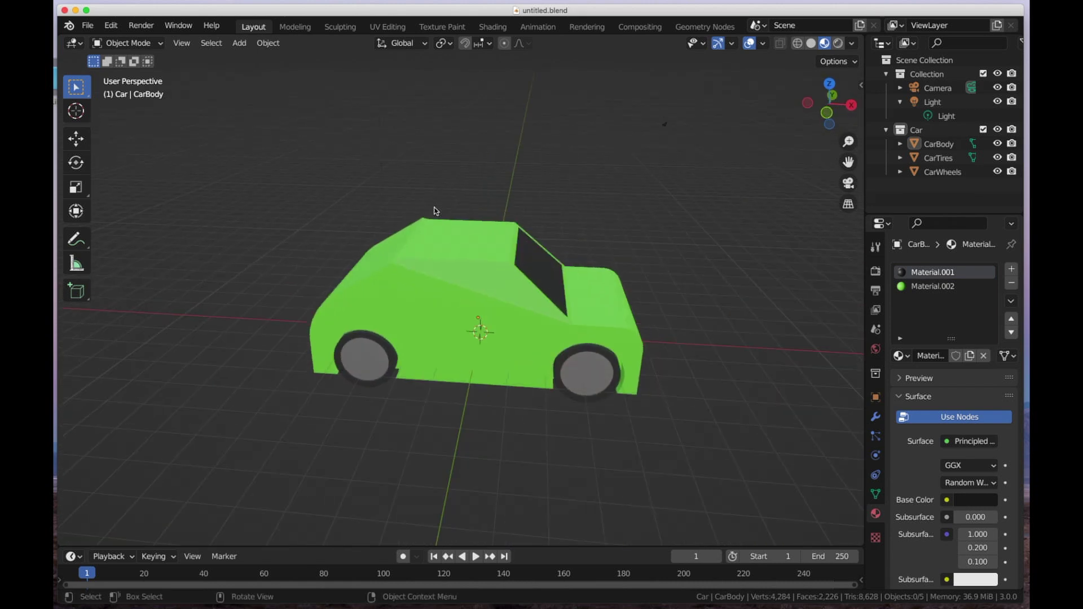
{"action": "left_click", "coordinate": [450, 276]}
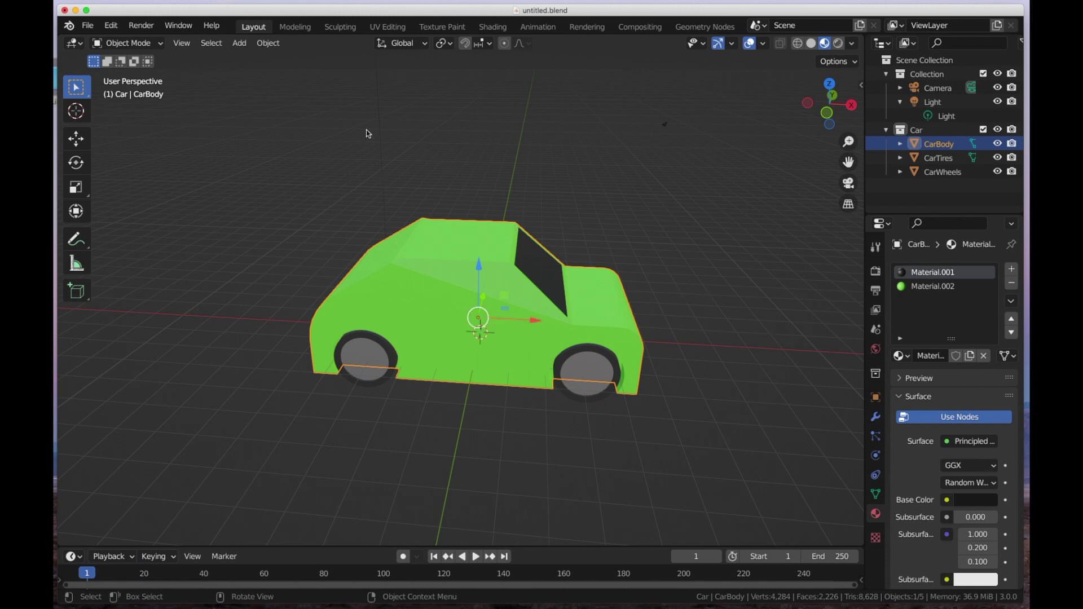
{"action": "left_click", "coordinate": [928, 130]}
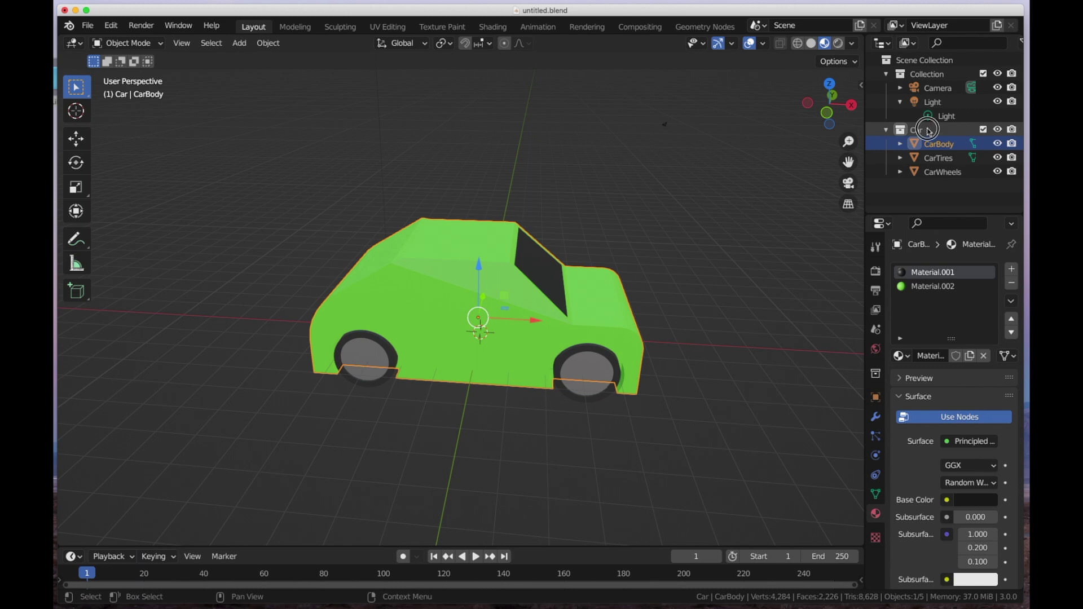
{"action": "left_click", "coordinate": [950, 146]}
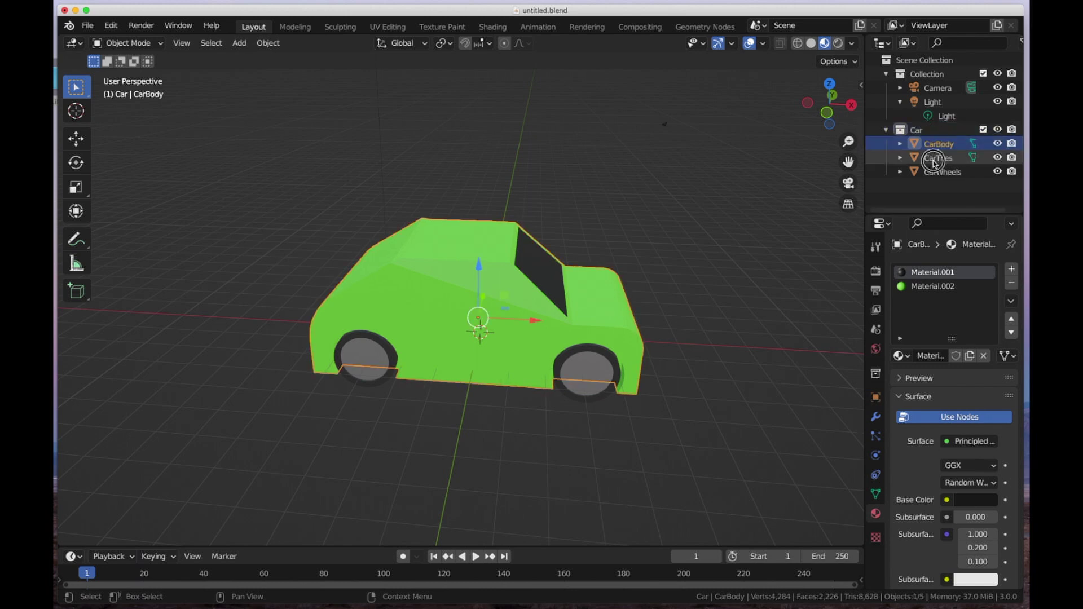
{"action": "left_click", "coordinate": [937, 159]}
{"action": "left_click", "coordinate": [938, 173]}
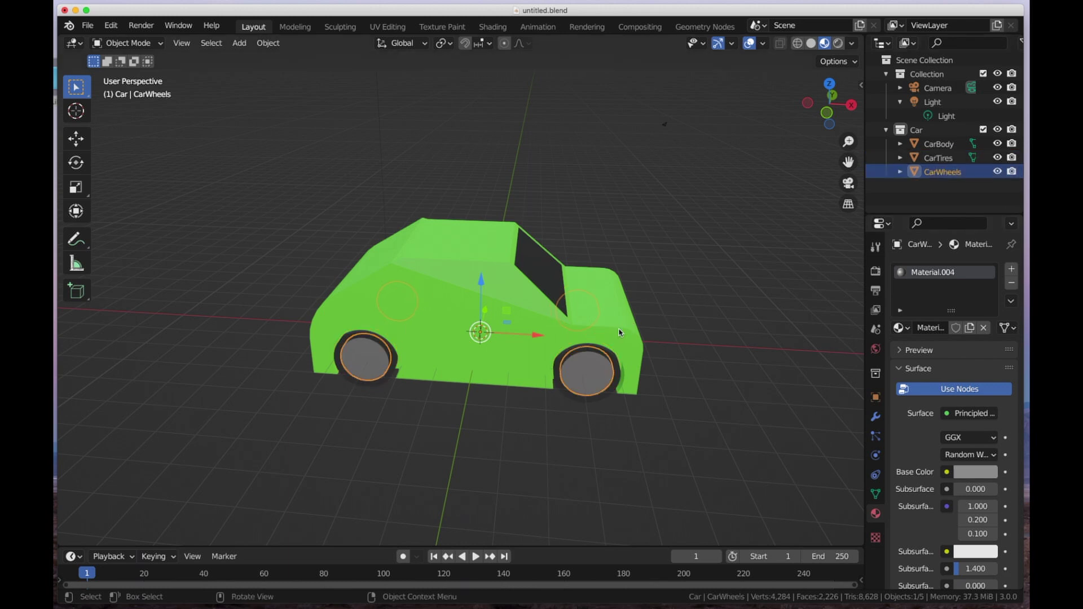
Collapse the collection holding the camera and light and hide it in the viewport
{"action": "mouse_move", "coordinate": [332, 258]}
{"action": "middle_mouse_down"}
{"action": "mouse_move", "coordinate": [277, 214]}
{"action": "mouse_move", "coordinate": [331, 258]}
{"action": "middle_mouse_up"}
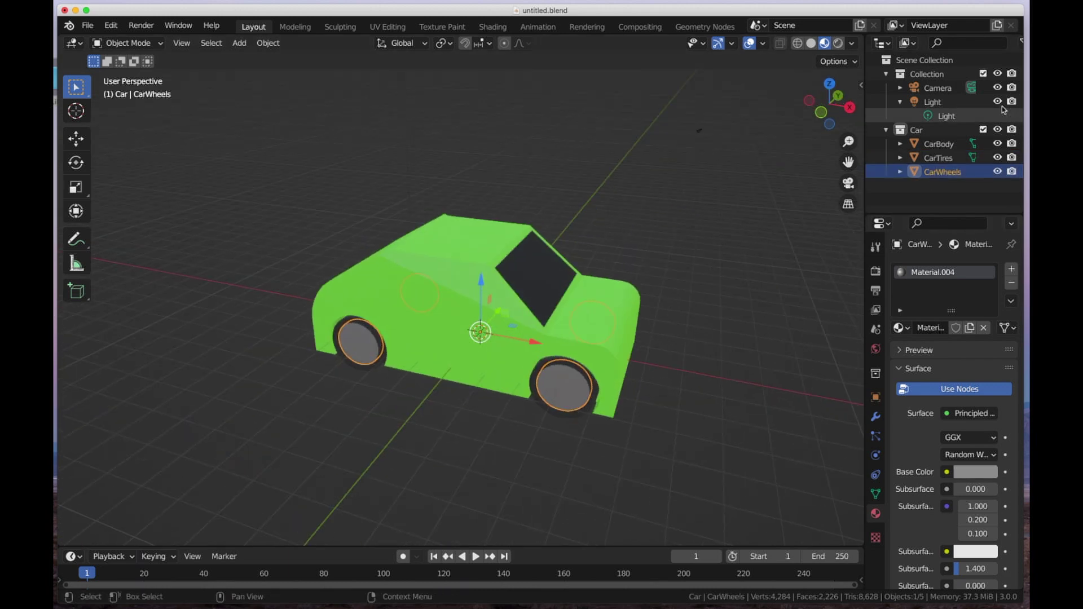
{"action": "left_click", "coordinate": [886, 74]}
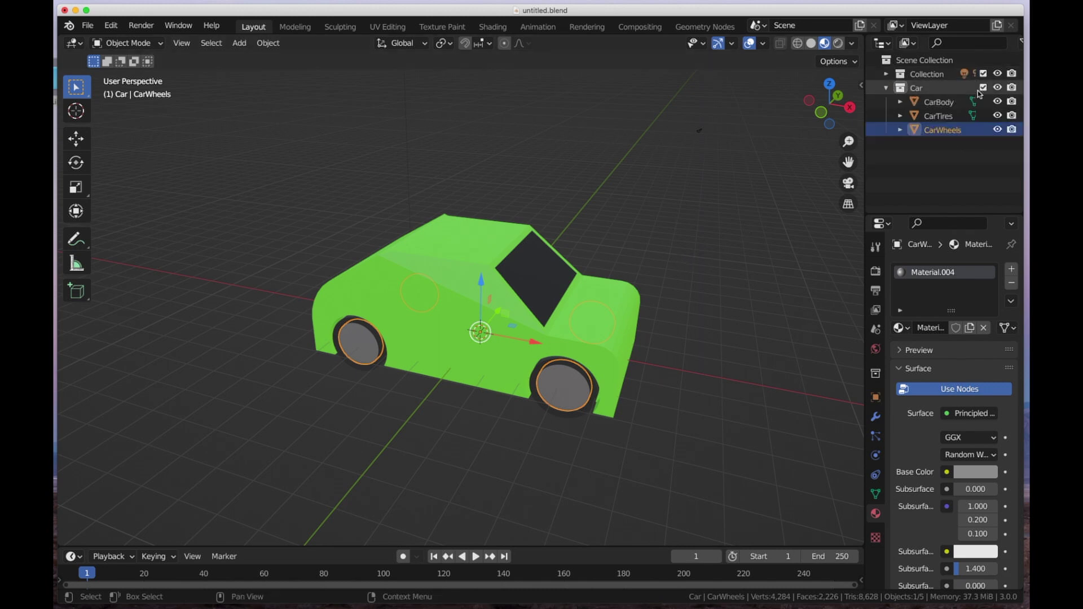
{"action": "left_click", "coordinate": [1000, 75]}
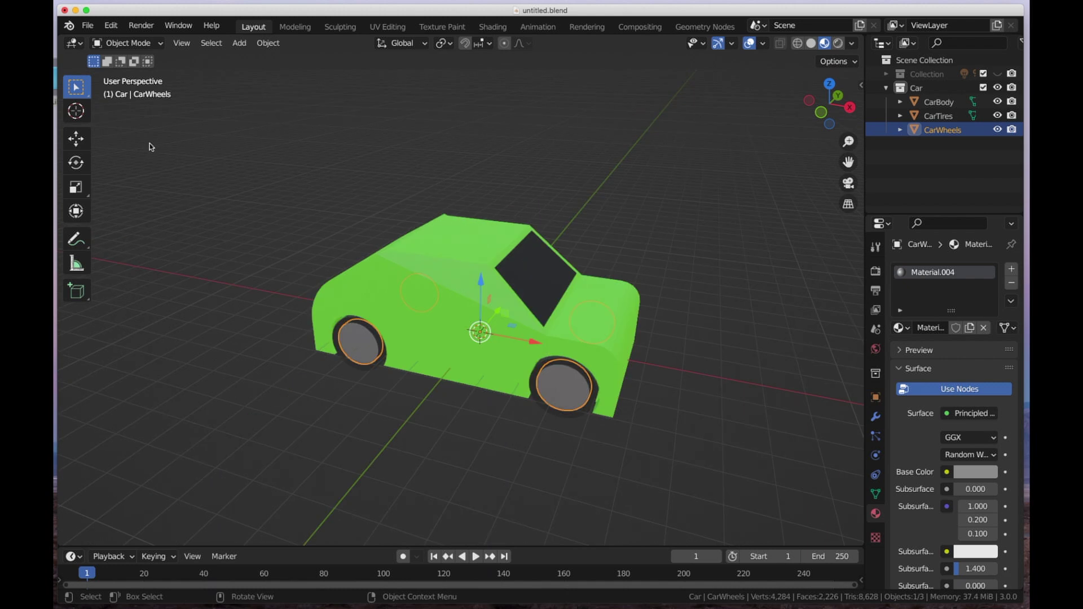
{"action": "middle_click_drag", "start_coordinate": [470, 305], "coordinate": [444, 300]}
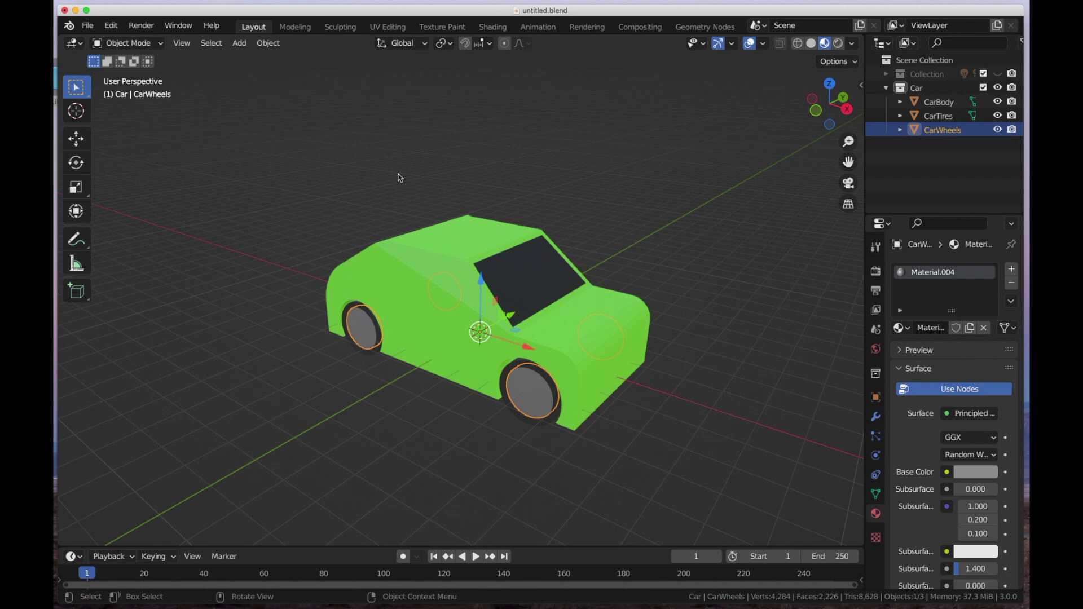
{"action": "middle_click_drag", "start_coordinate": [422, 265], "coordinate": [550, 278]}
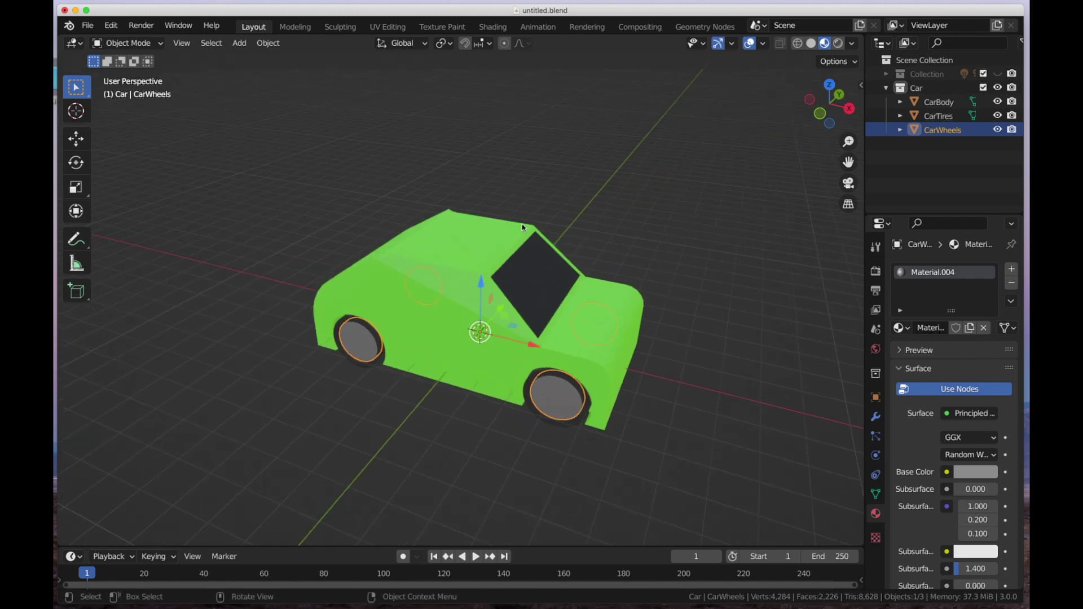
{"action": "middle_click_drag", "start_coordinate": [524, 227], "coordinate": [533, 229]}
{"action": "scroll", "coordinate": [343, 144], "scroll_direction": "down", "scroll_amount": 1}
{"action": "scroll", "coordinate": [347, 197], "scroll_direction": "up", "scroll_amount": 3}
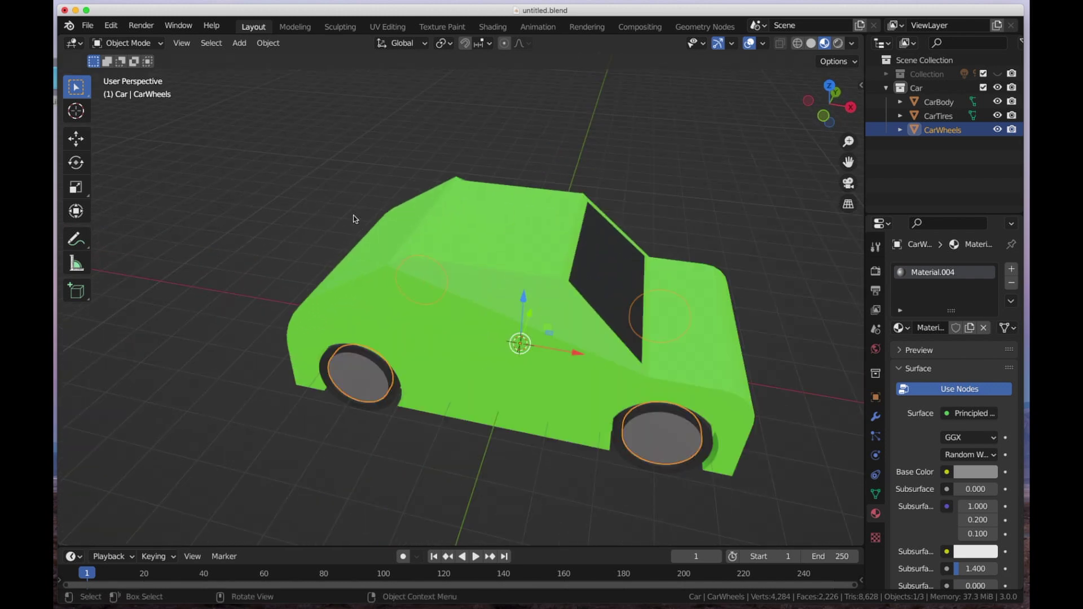
{"action": "scroll", "coordinate": [336, 270], "scroll_direction": "down", "scroll_amount": 2}
{"action": "middle_click_drag", "start_coordinate": [389, 292], "coordinate": [471, 262]}
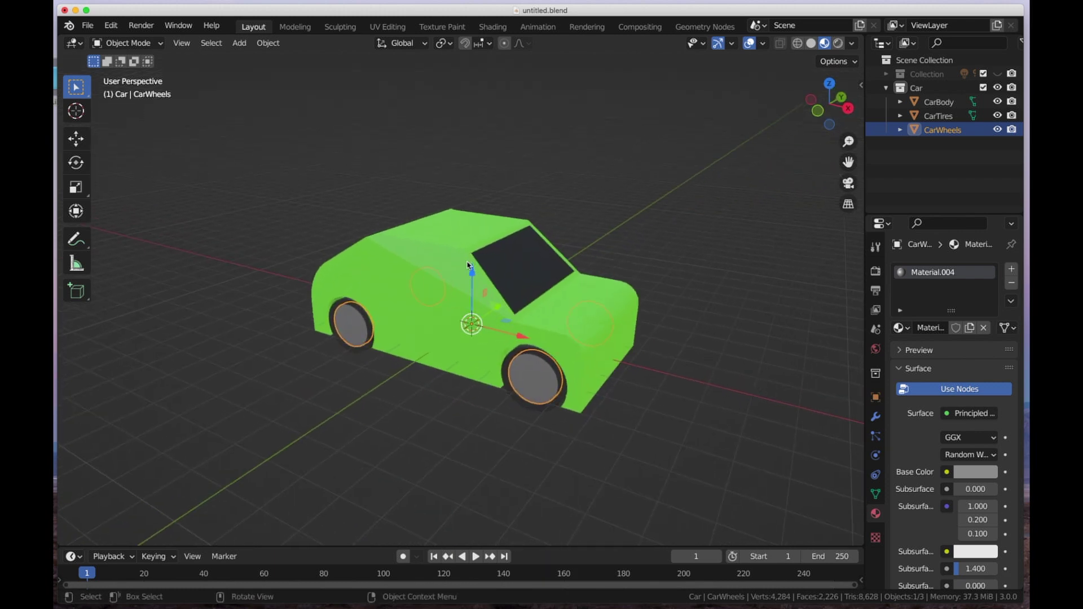
Try moving the car body alone upward by about 13 mm along Z, and undo the move
{"action": "left_click", "coordinate": [471, 262]}
{"action": "left_click_drag", "start_coordinate": [474, 258], "coordinate": [481, 214]}
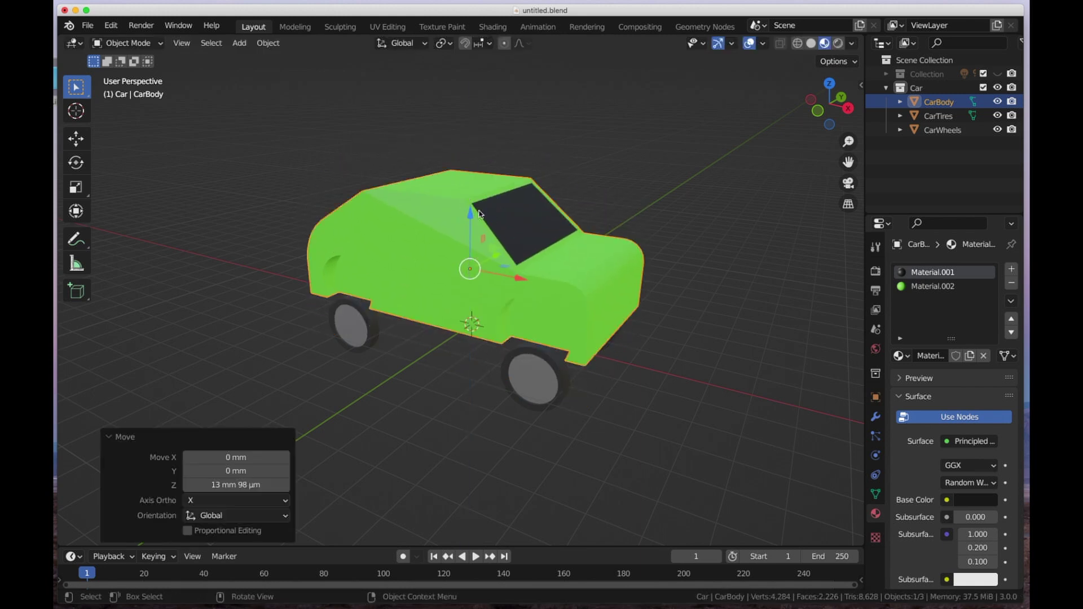
{"action": "key", "text": "super+z"}
Try scaling the car tires on their own and cancel the scaling
{"action": "left_click", "coordinate": [547, 416]}
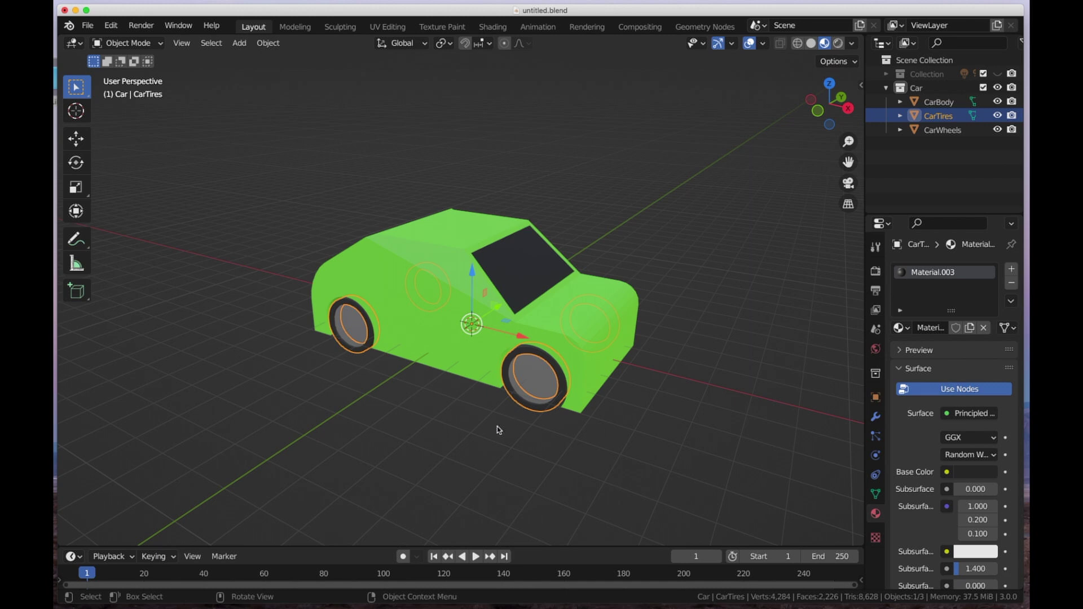
{"action": "key", "text": "s"}
{"action": "key", "text": "Escape"}
Box-select the car body, tires and wheels together, and clear the selection after picking only the tires
{"action": "left_click", "coordinate": [544, 402]}
{"action": "right_click", "coordinate": [545, 400]}
{"action": "left_click", "coordinate": [395, 372]}
{"action": "left_click", "coordinate": [371, 354]}
{"action": "left_click_drag", "start_coordinate": [362, 332], "coordinate": [308, 396]}
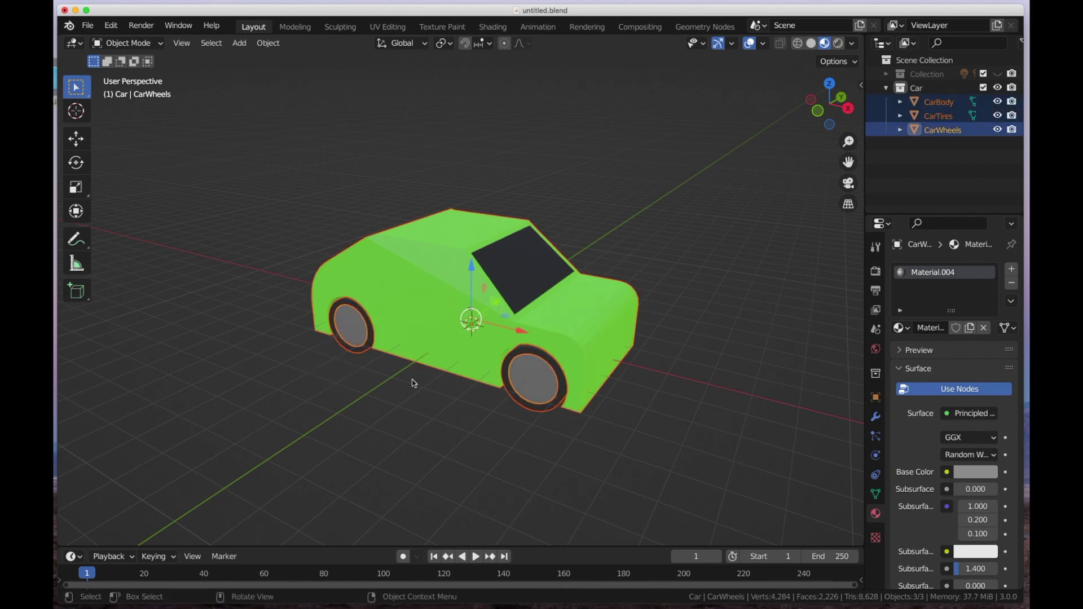
{"action": "left_click", "coordinate": [528, 410]}
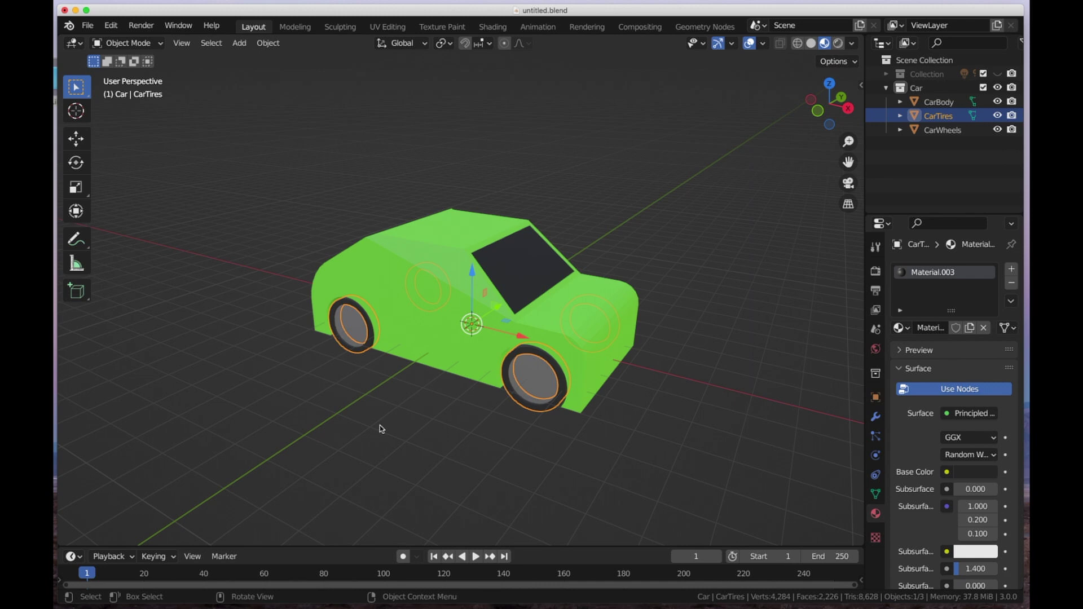
{"action": "middle_click_drag", "start_coordinate": [299, 440], "coordinate": [315, 411]}
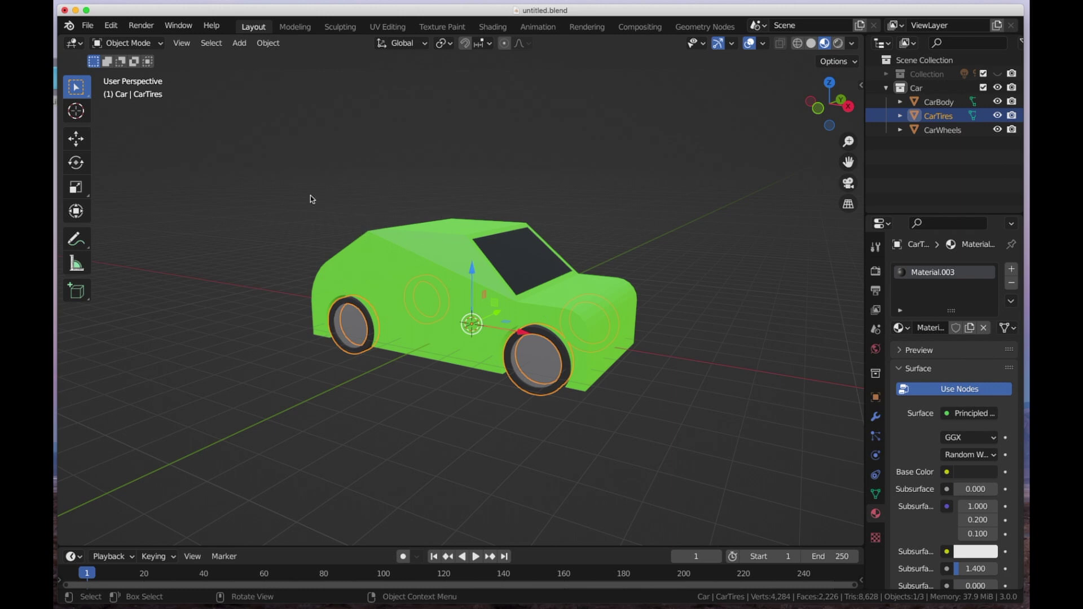
{"action": "key", "text": "alt+a"}
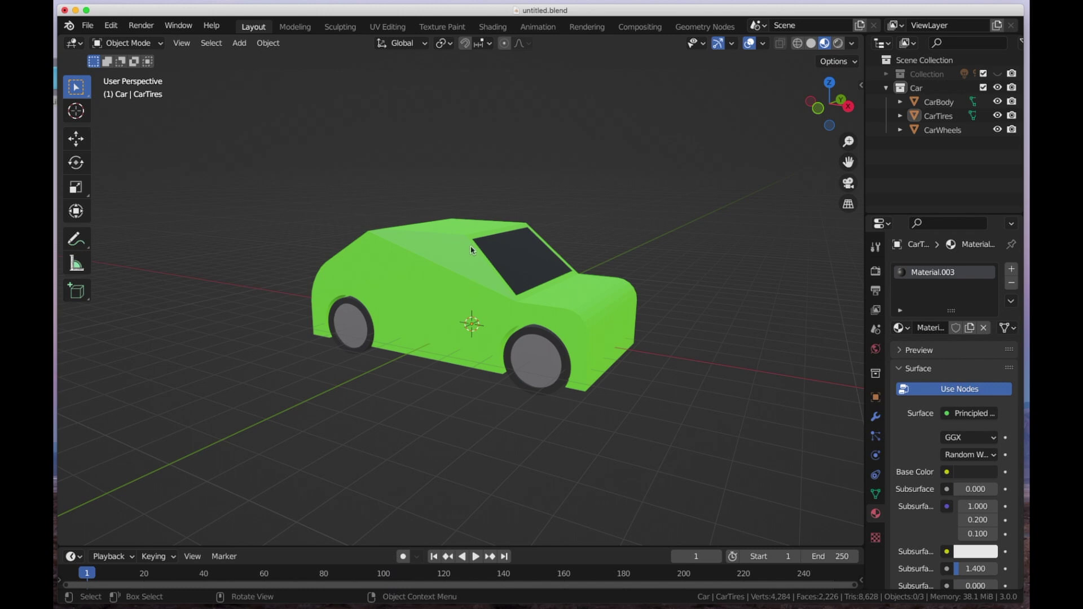
Parent the CarWheels object to CarBody using the Object parent type
{"action": "middle_click_drag", "start_coordinate": [375, 290], "coordinate": [381, 305]}
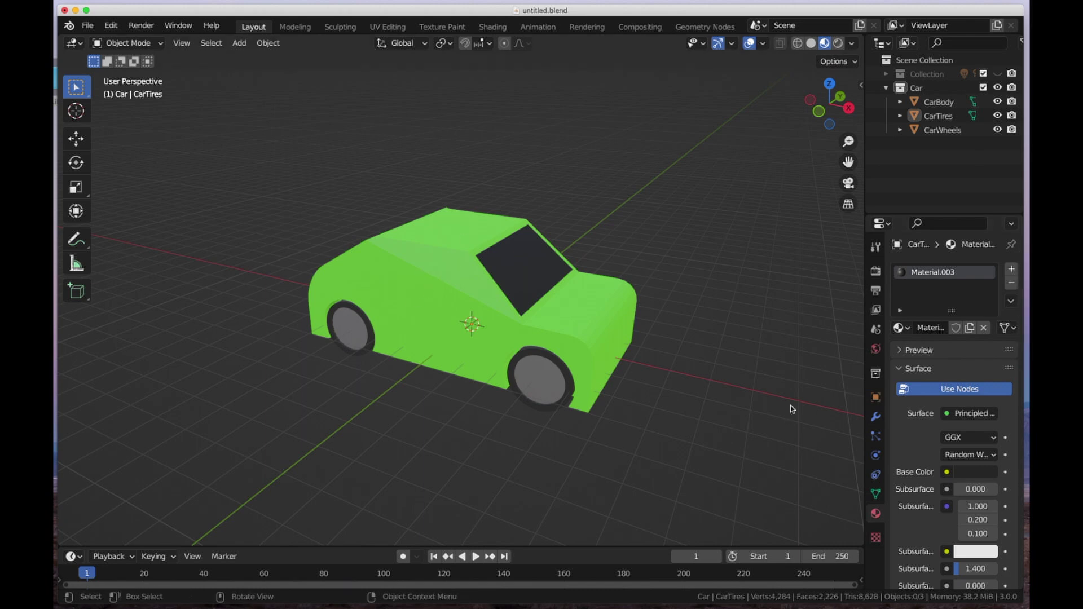
{"action": "left_click", "coordinate": [545, 393]}
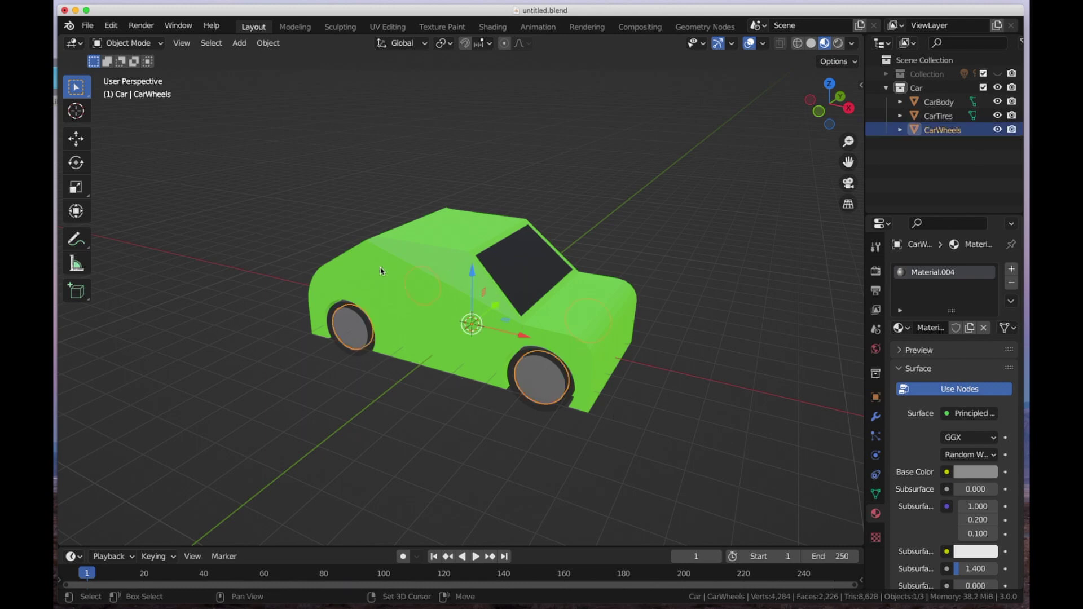
{"action": "left_click", "coordinate": [390, 281], "text": "shift"}
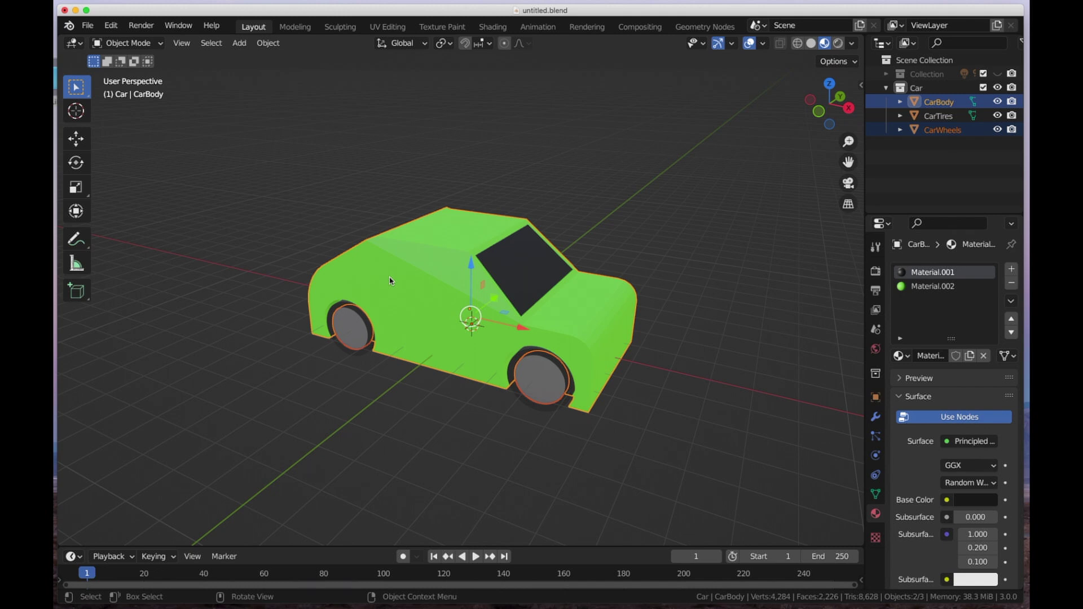
{"action": "key", "text": "ctrl+p"}
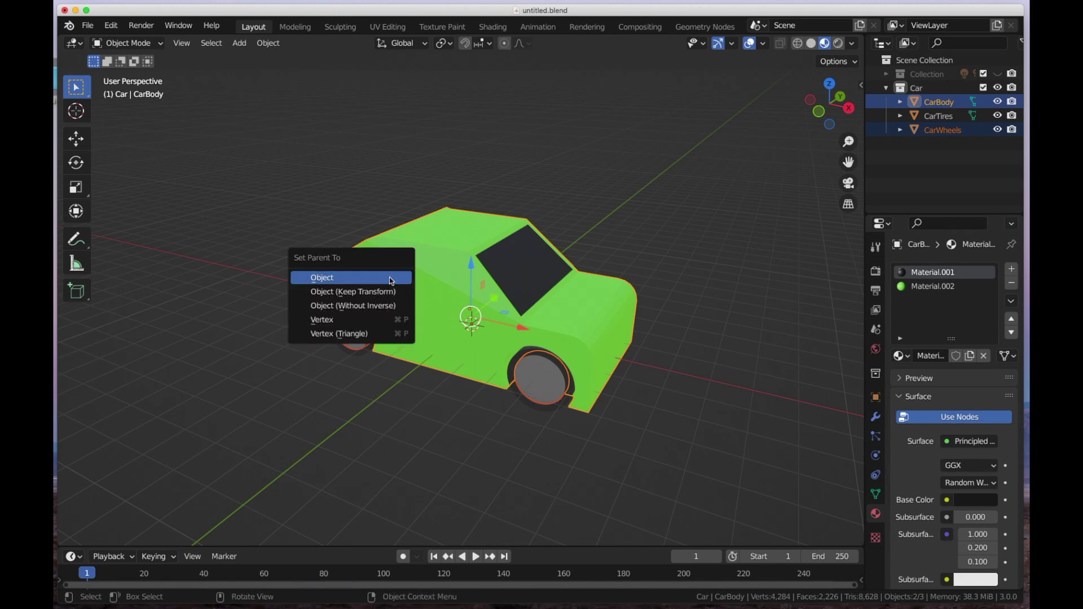
{"action": "left_click", "coordinate": [357, 279]}
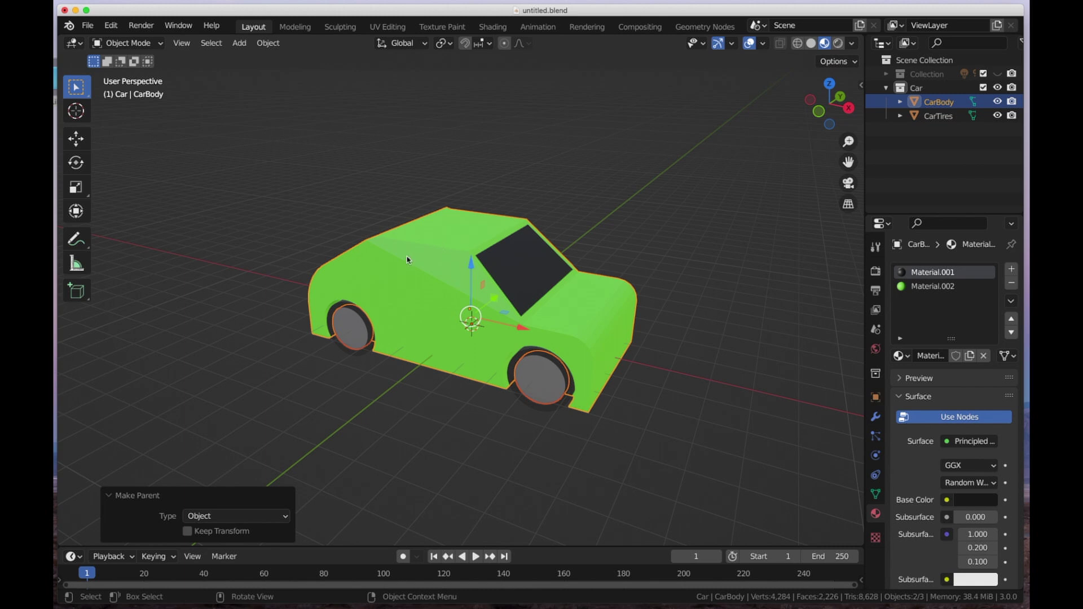
Try moving the car body alone to test whether the wheels follow it, and cancel the move
{"action": "left_click", "coordinate": [316, 231]}
{"action": "left_click", "coordinate": [370, 249]}
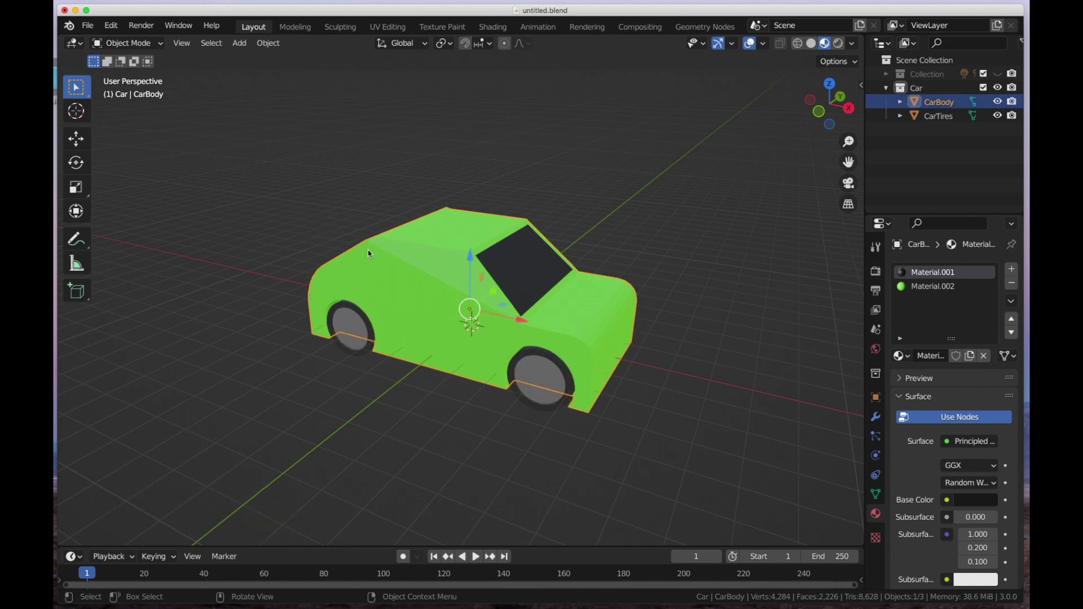
{"action": "key", "text": "g"}
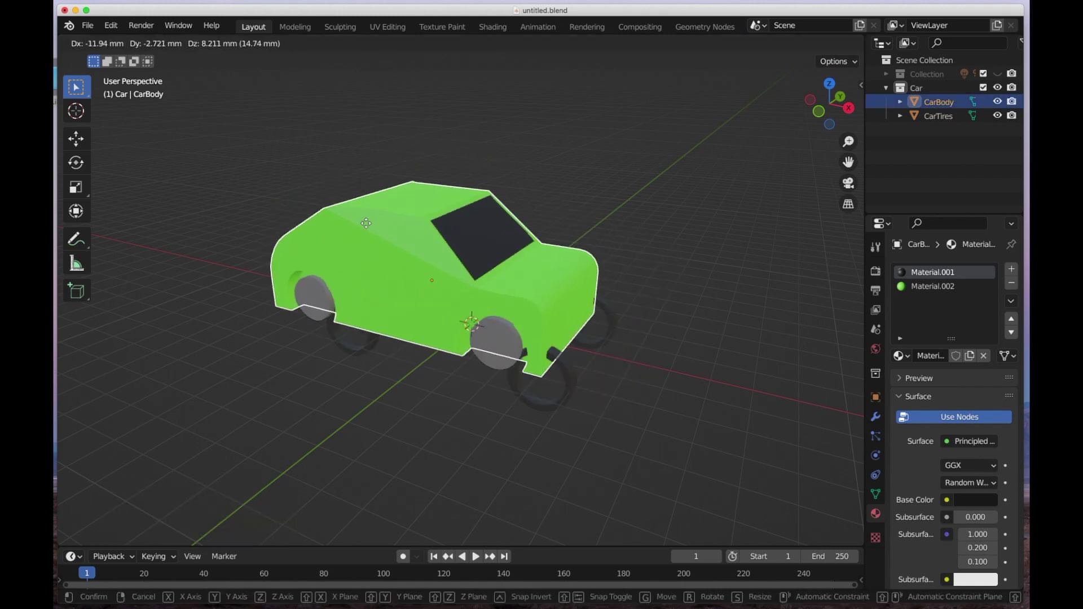
{"action": "key", "text": "Escape"}
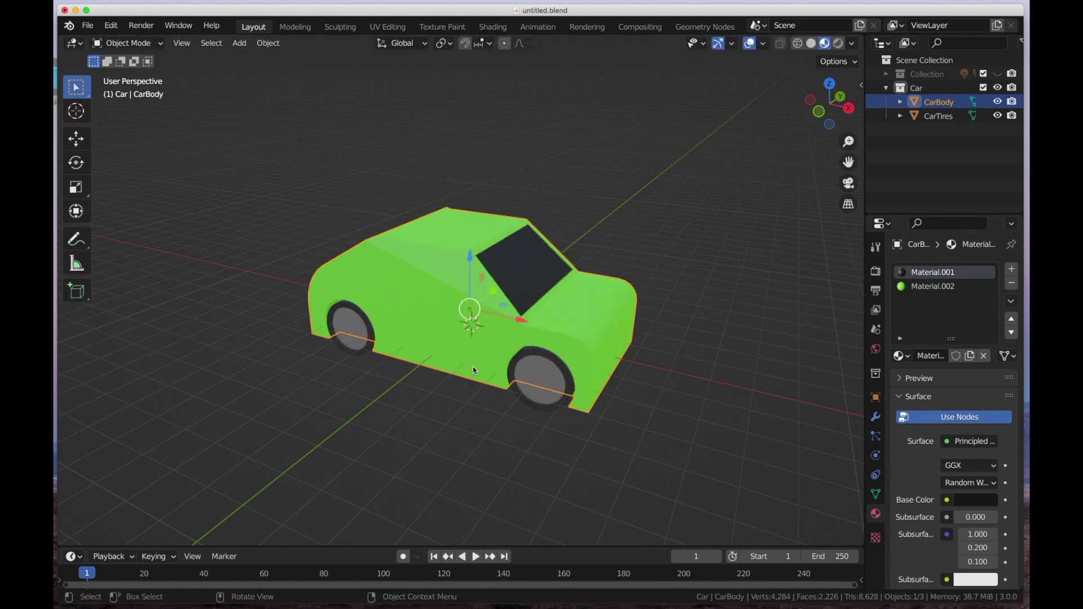
Parent the CarTires object to CarWheels using the Object parent type
{"action": "left_click", "coordinate": [523, 400]}
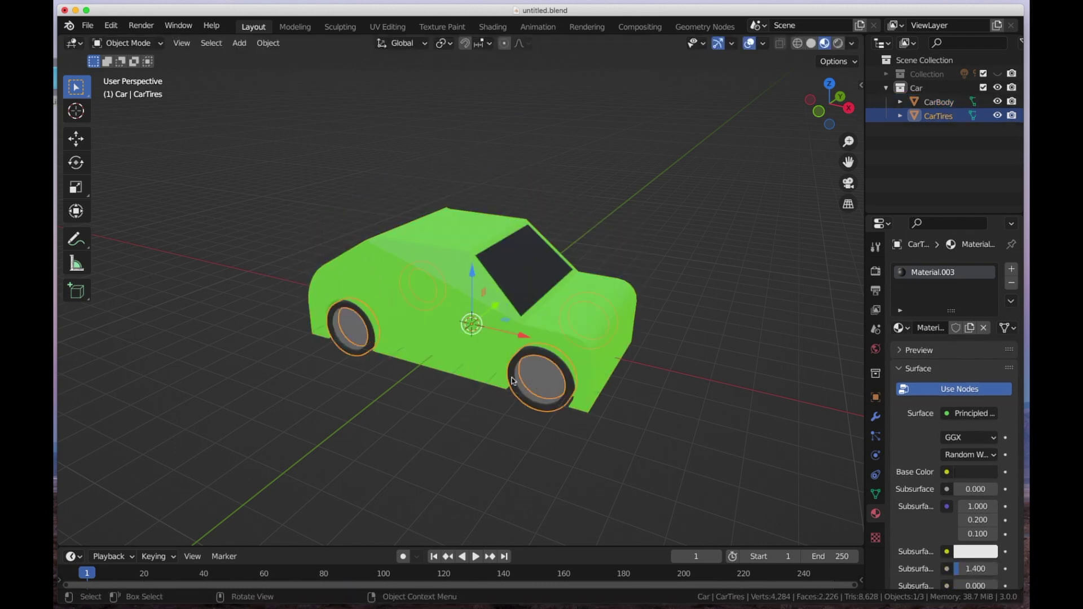
{"action": "left_click", "coordinate": [543, 379], "text": "shift"}
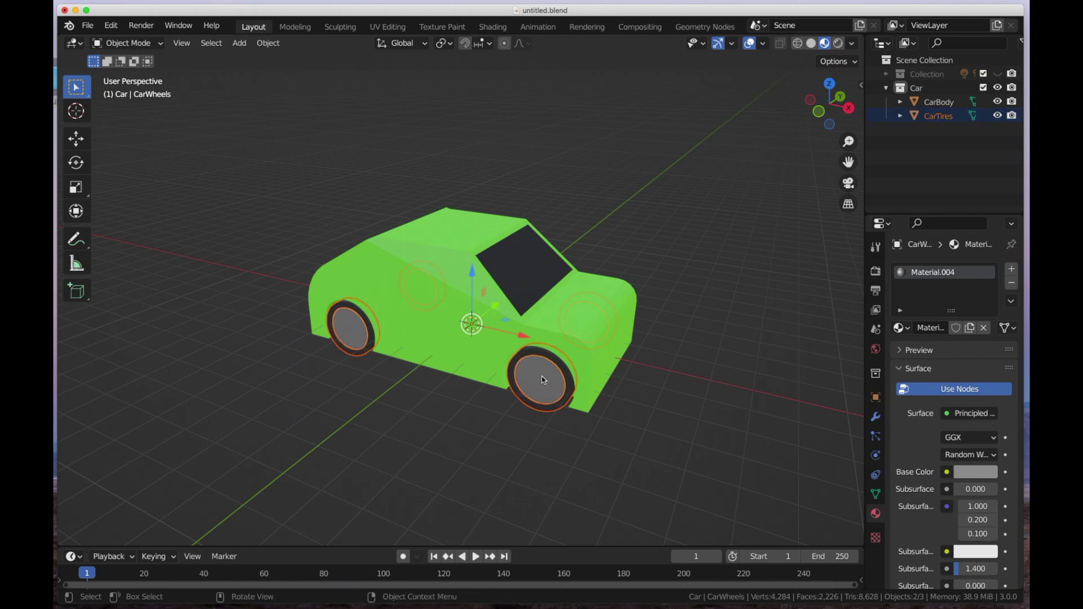
{"action": "key", "text": "ctrl+p"}
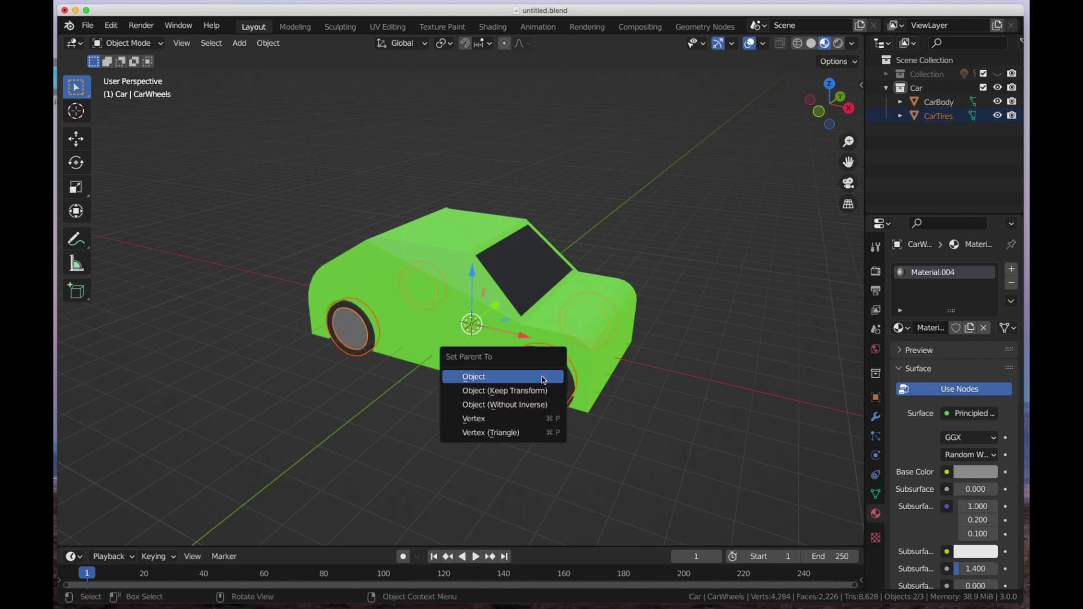
{"action": "left_click", "coordinate": [505, 380]}
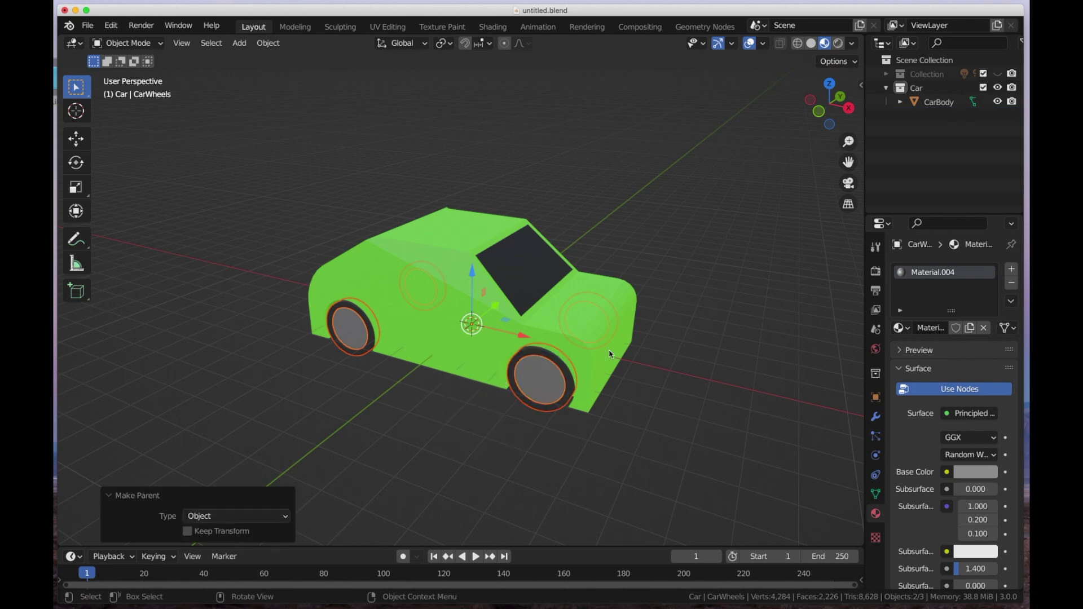
Try moving the car body to test whether the wheels and tires follow it, and cancel the move
{"action": "left_click", "coordinate": [458, 265]}
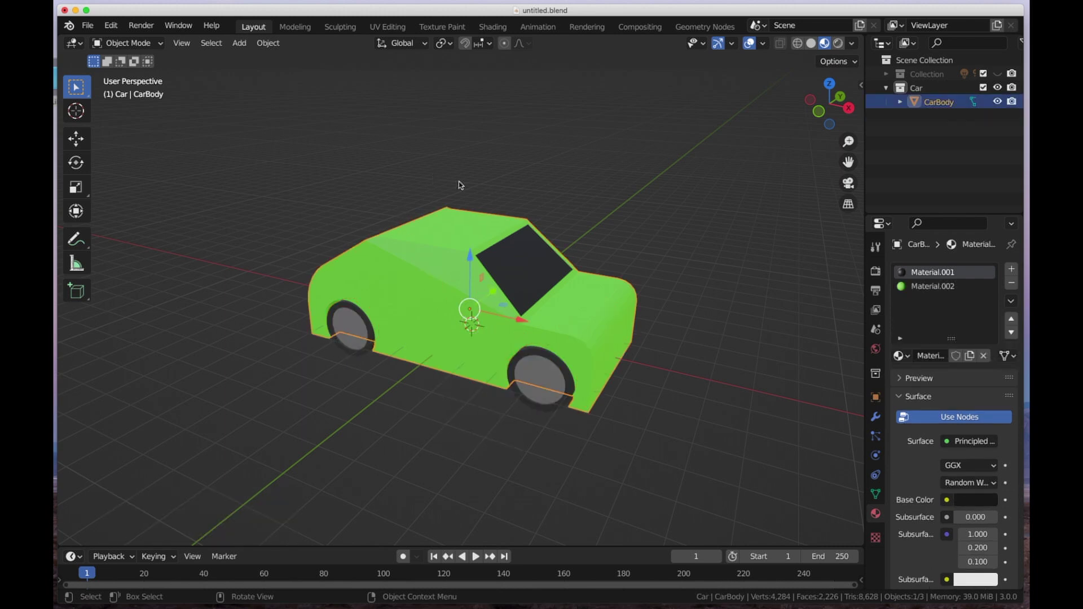
{"action": "key", "text": "g"}
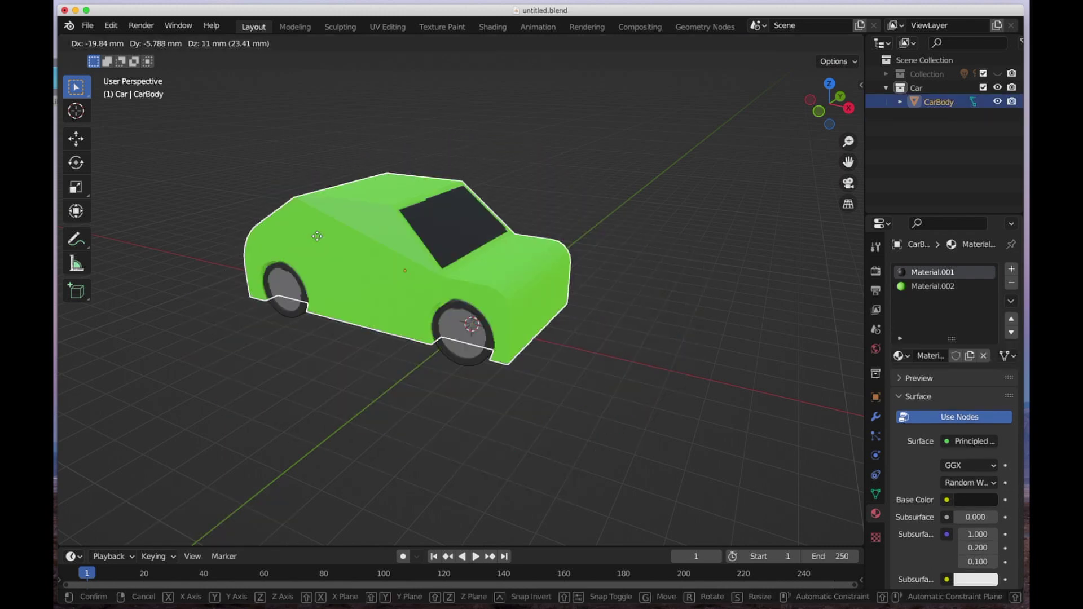
{"action": "key", "text": "Escape"}
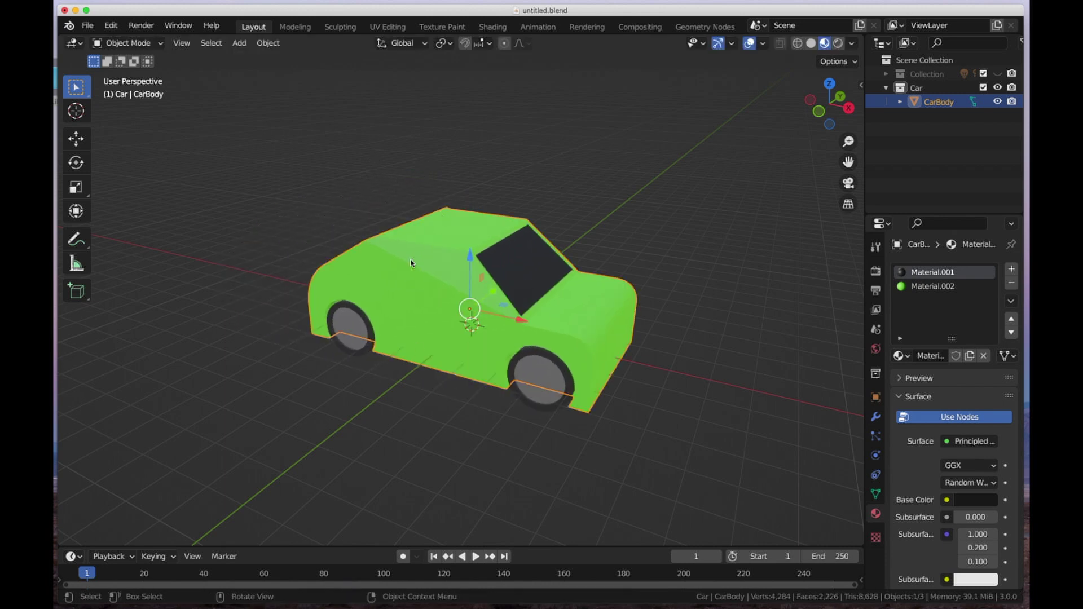
Box-select the car body, wheels and tires together and apply All Transforms to them
{"action": "middle_click_drag", "start_coordinate": [446, 263], "coordinate": [611, 272]}
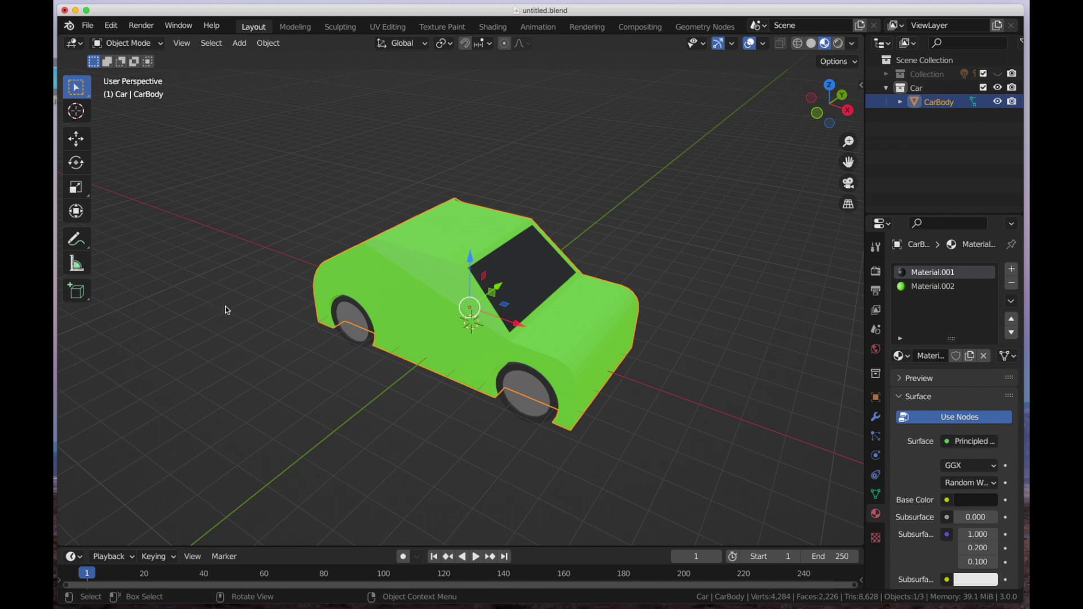
{"action": "middle_click_drag", "start_coordinate": [432, 308], "coordinate": [587, 341]}
{"action": "middle_click_drag", "start_coordinate": [599, 273], "coordinate": [676, 287]}
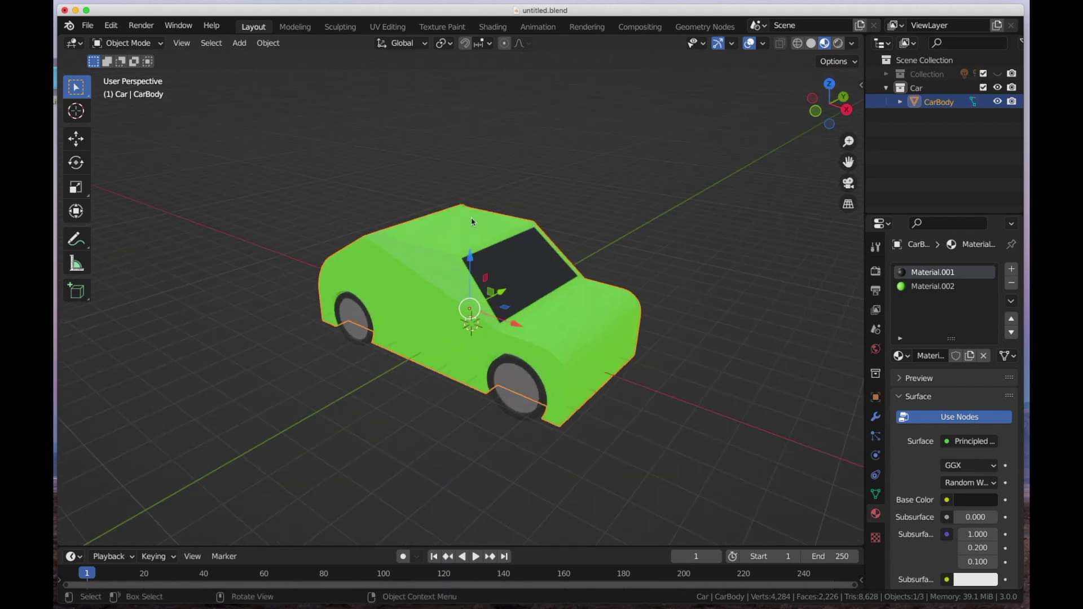
{"action": "left_click_drag", "start_coordinate": [269, 165], "coordinate": [598, 426]}
{"action": "left_click_drag", "start_coordinate": [675, 466], "coordinate": [676, 466]}
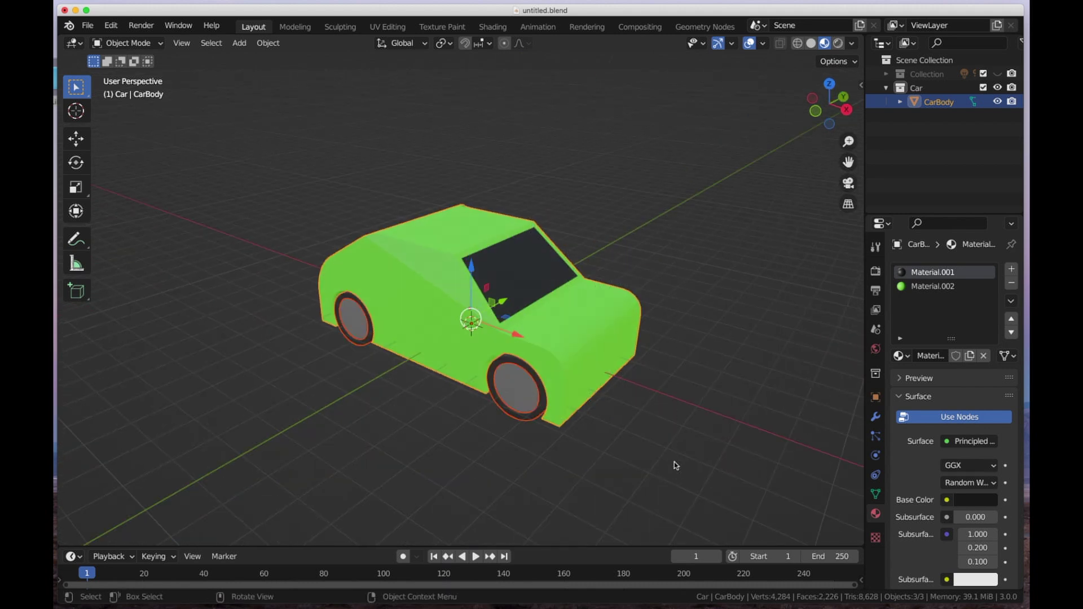
{"action": "key", "text": "ctrl+a"}
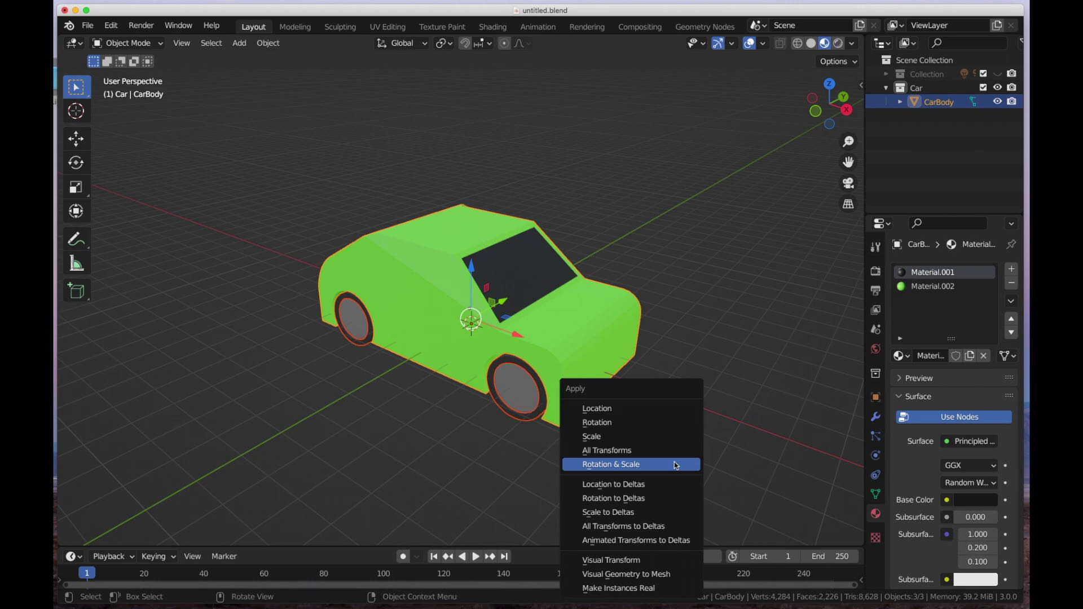
{"action": "left_click", "coordinate": [602, 450]}
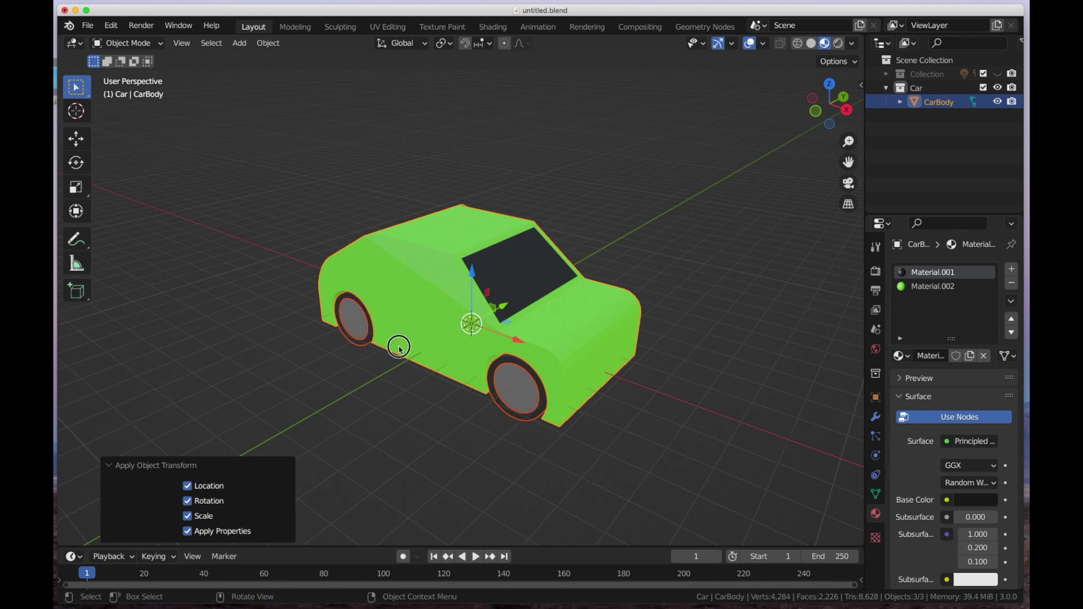
{"action": "left_click", "coordinate": [400, 350]}
{"action": "middle_click_drag", "start_coordinate": [382, 452], "coordinate": [473, 351]}
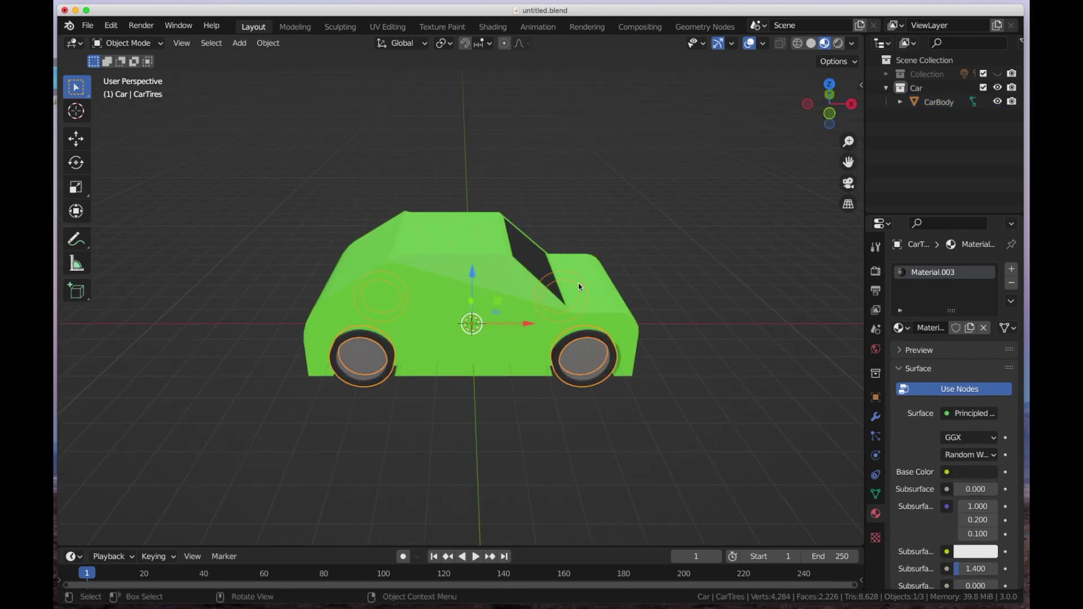
{"action": "middle_click_drag", "start_coordinate": [579, 287], "coordinate": [536, 258]}
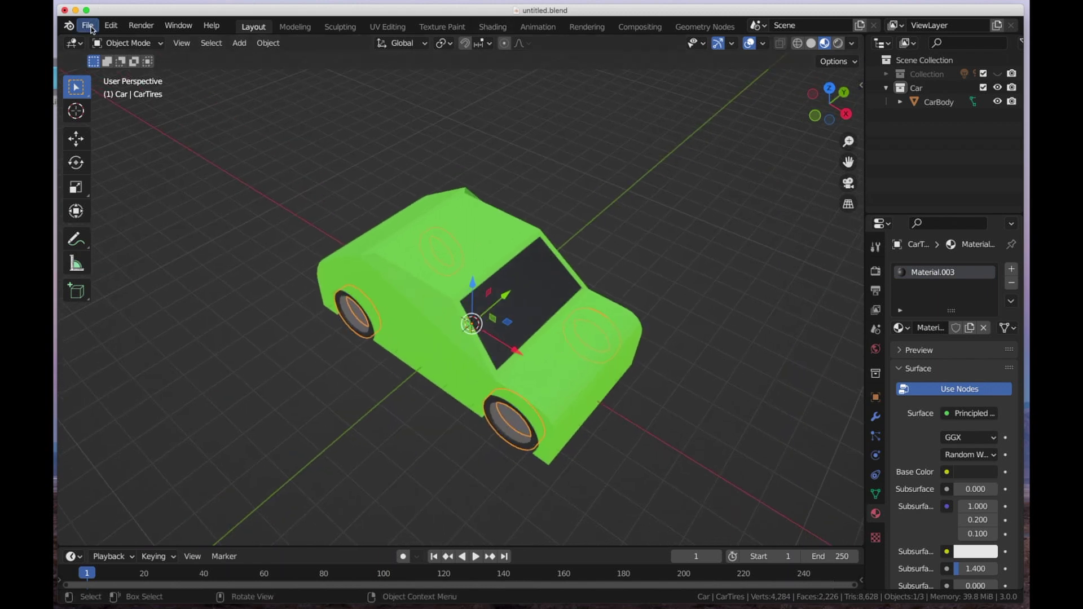
Save the car model under the new name PetersSuperCar.blend in the Test Car folder
{"action": "left_click", "coordinate": [89, 26]}
{"action": "left_click", "coordinate": [104, 137]}
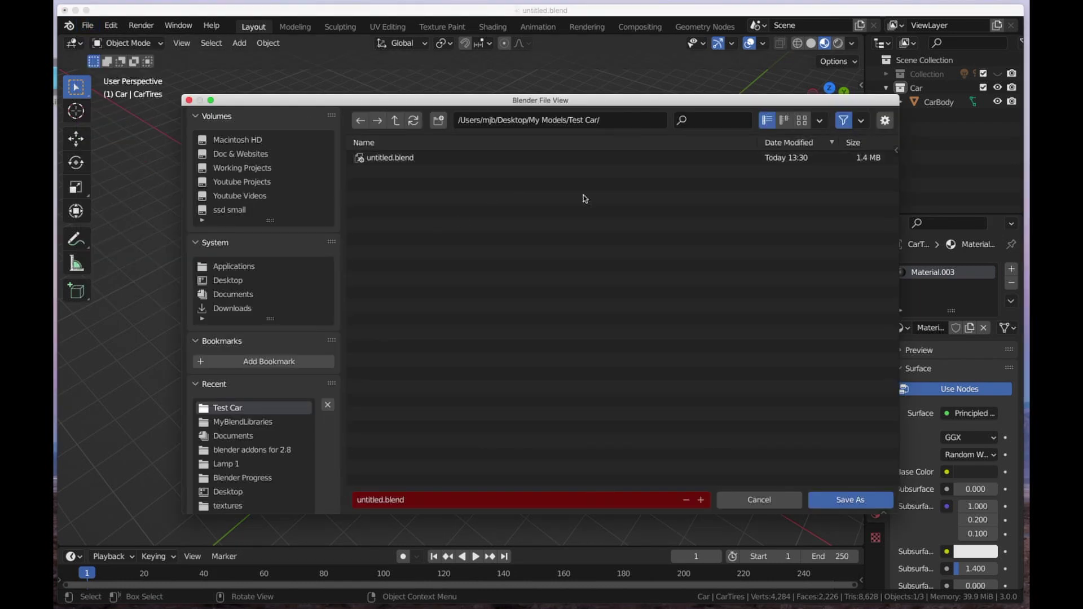
{"action": "left_click", "coordinate": [394, 501]}
{"action": "left_click", "coordinate": [375, 501]}
{"action": "double_click", "coordinate": [375, 501]}
{"action": "type", "text": "PetersSuperCar"}
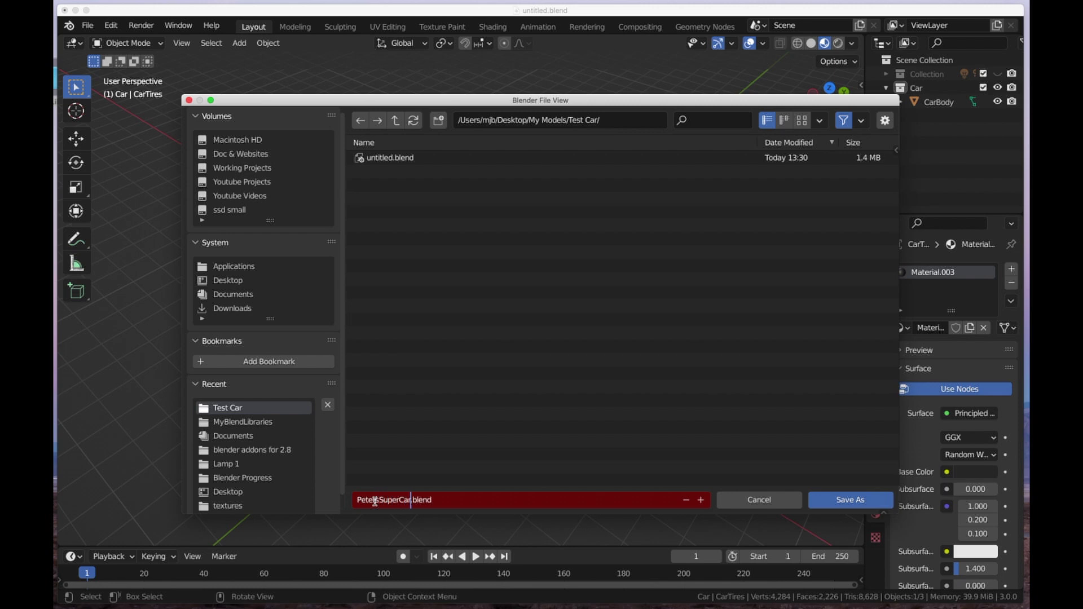
{"action": "left_click", "coordinate": [845, 500]}
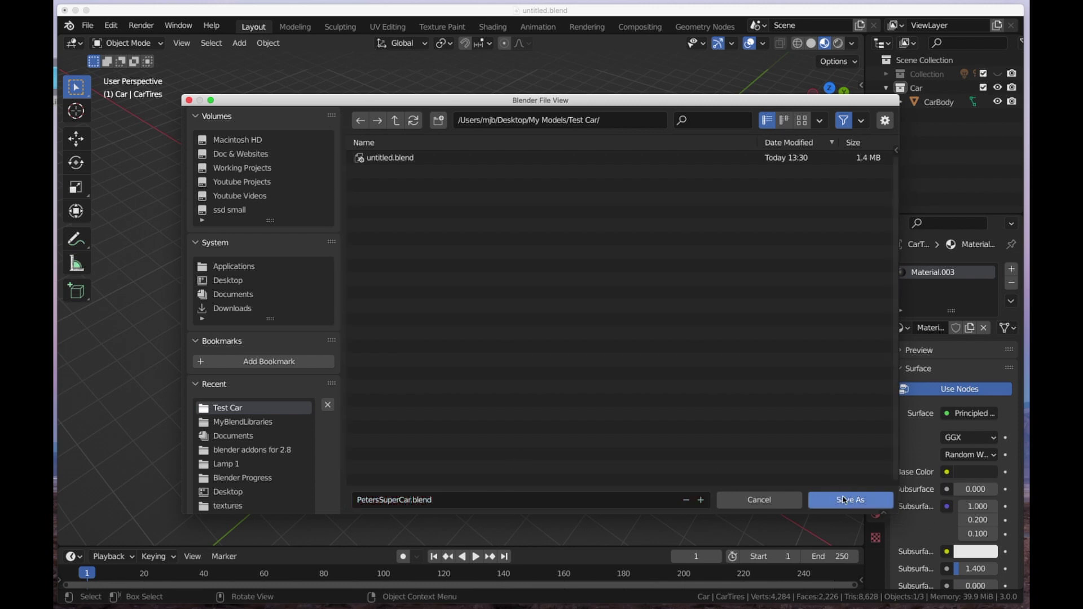
{"action": "left_click", "coordinate": [845, 501]}
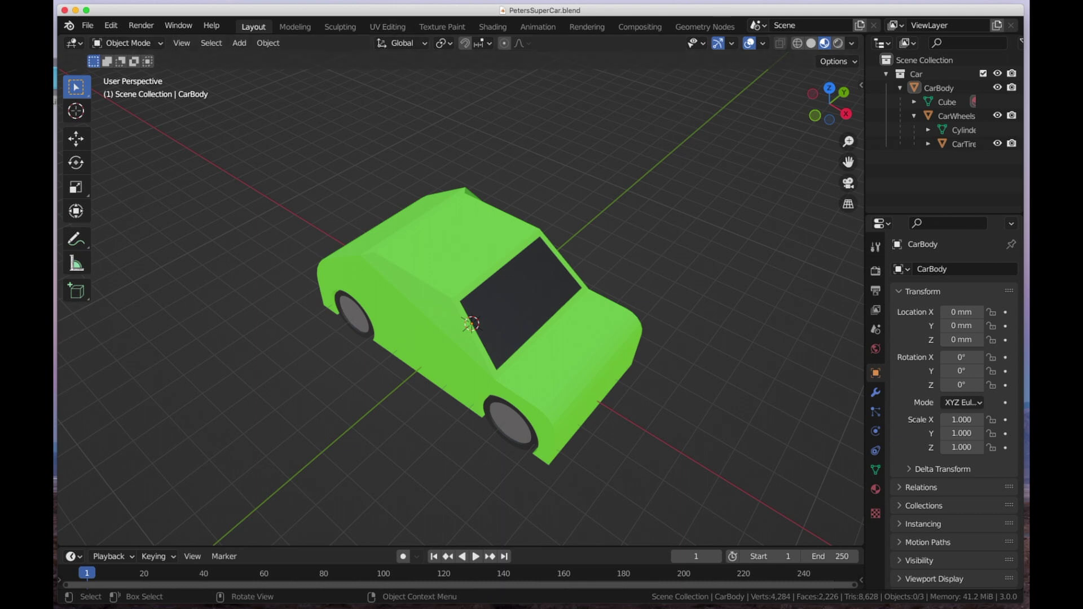
Open MyBlenderLibrary.blend from the MyBlendLibraries folder on the Desktop
{"action": "left_click_drag", "start_coordinate": [56, 186], "coordinate": [56, 214]}
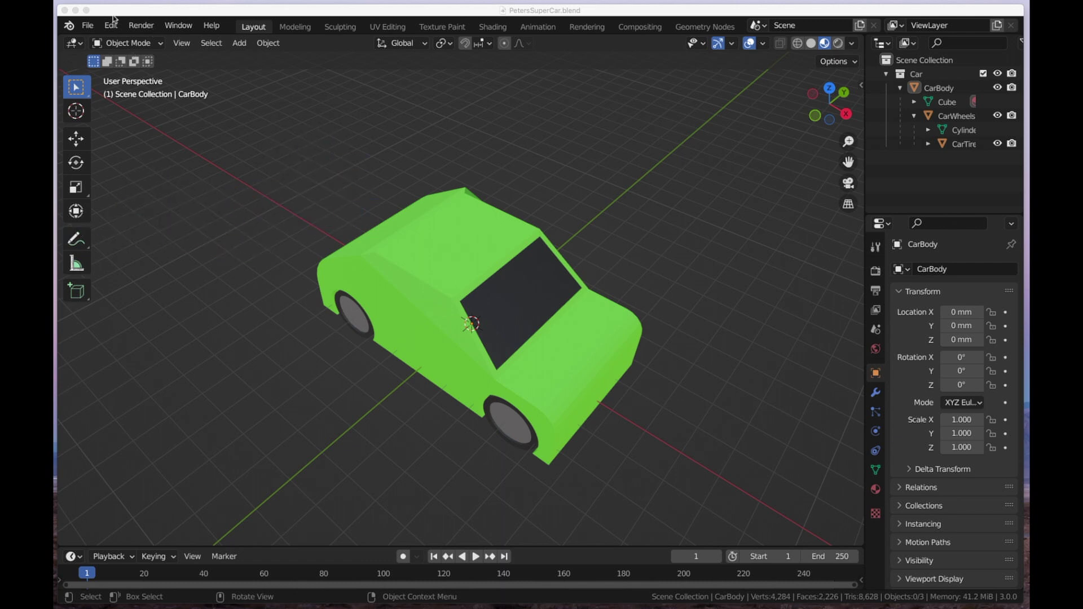
{"action": "left_click", "coordinate": [87, 26]}
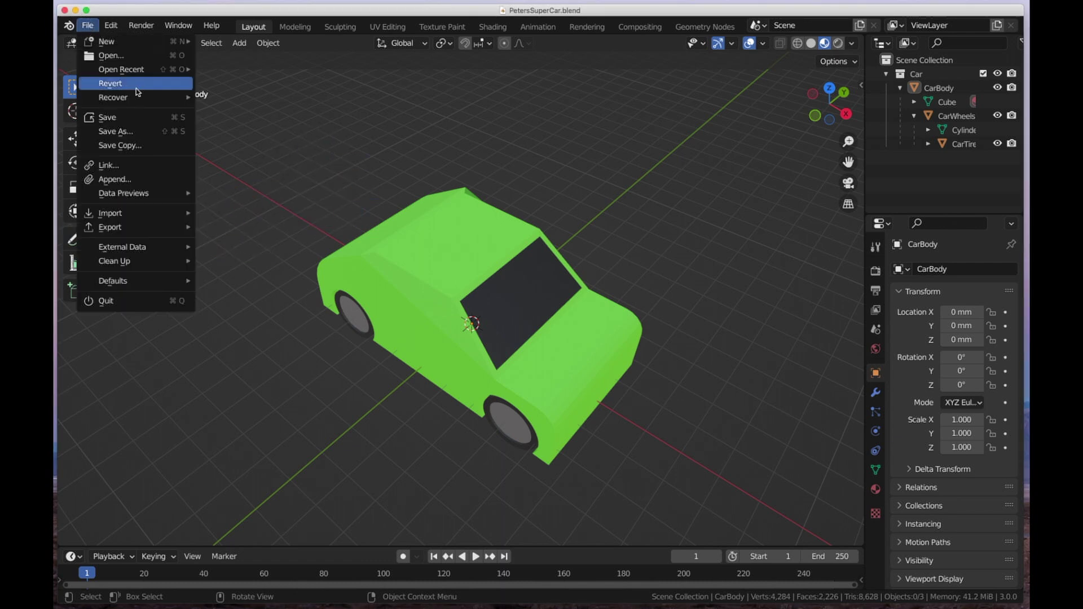
{"action": "mouse_move", "coordinate": [127, 76]}
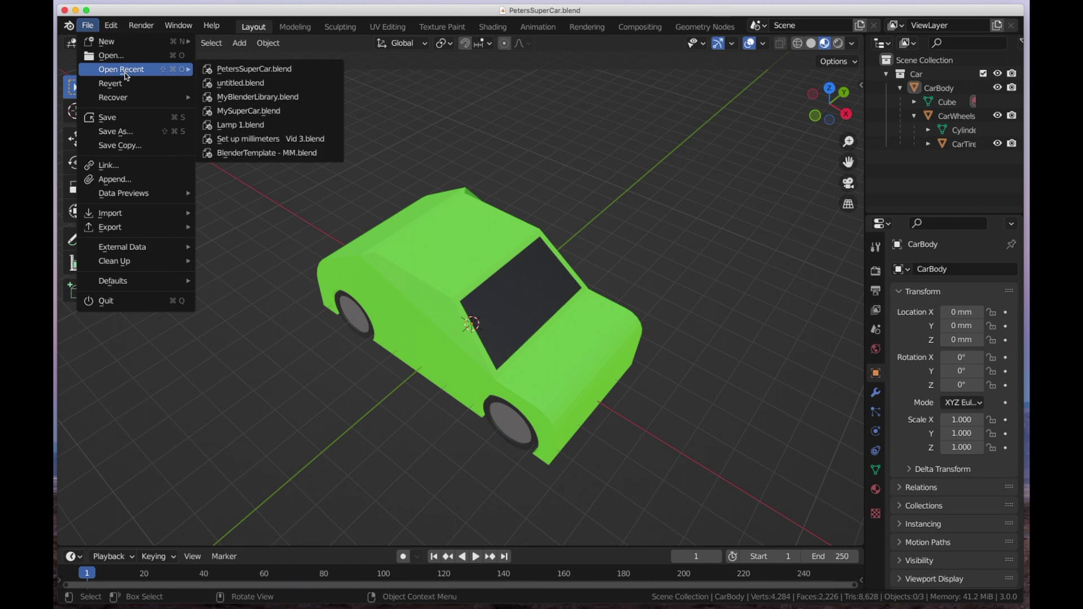
{"action": "left_click", "coordinate": [113, 55]}
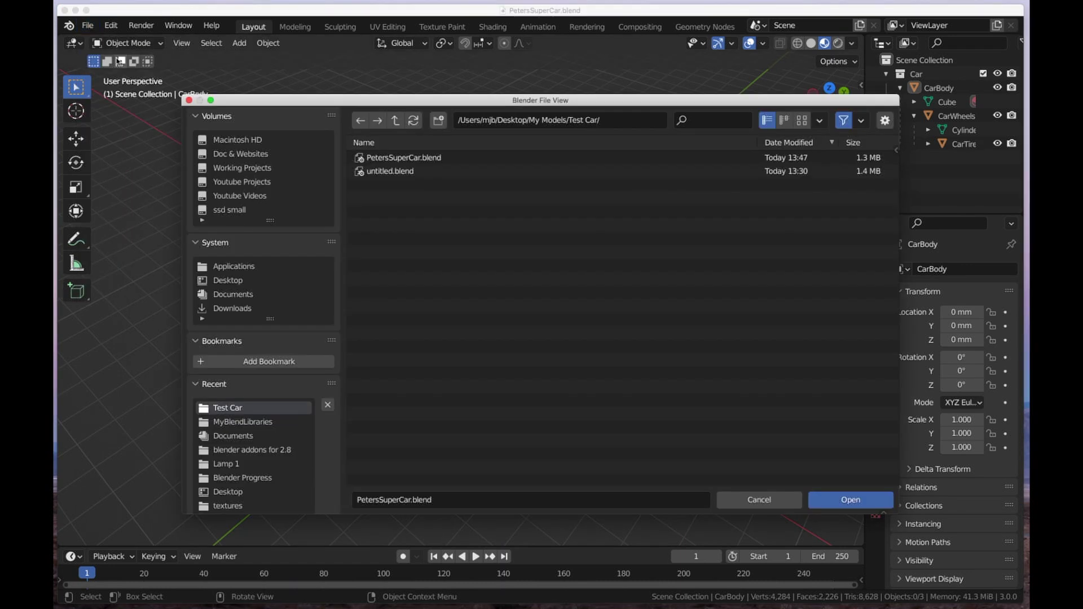
{"action": "left_click", "coordinate": [231, 282]}
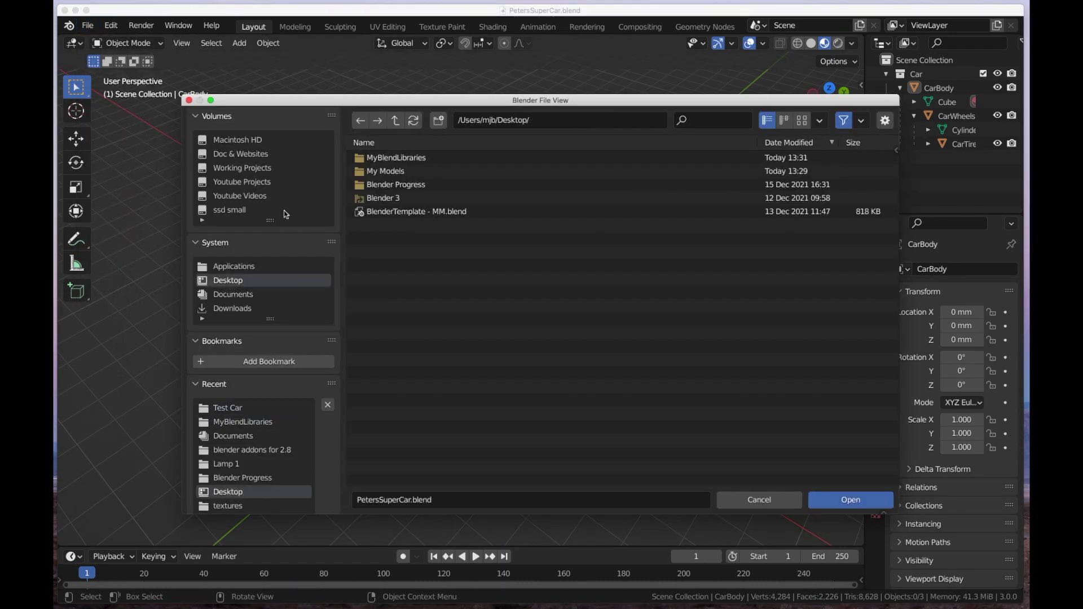
{"action": "left_click", "coordinate": [381, 159]}
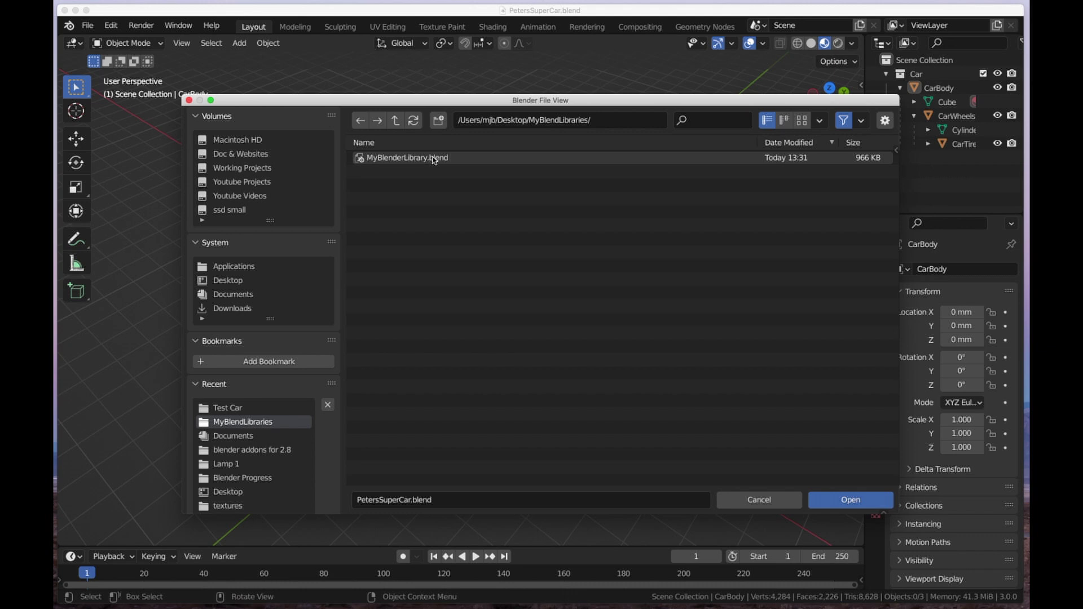
{"action": "double_click", "coordinate": [434, 161]}
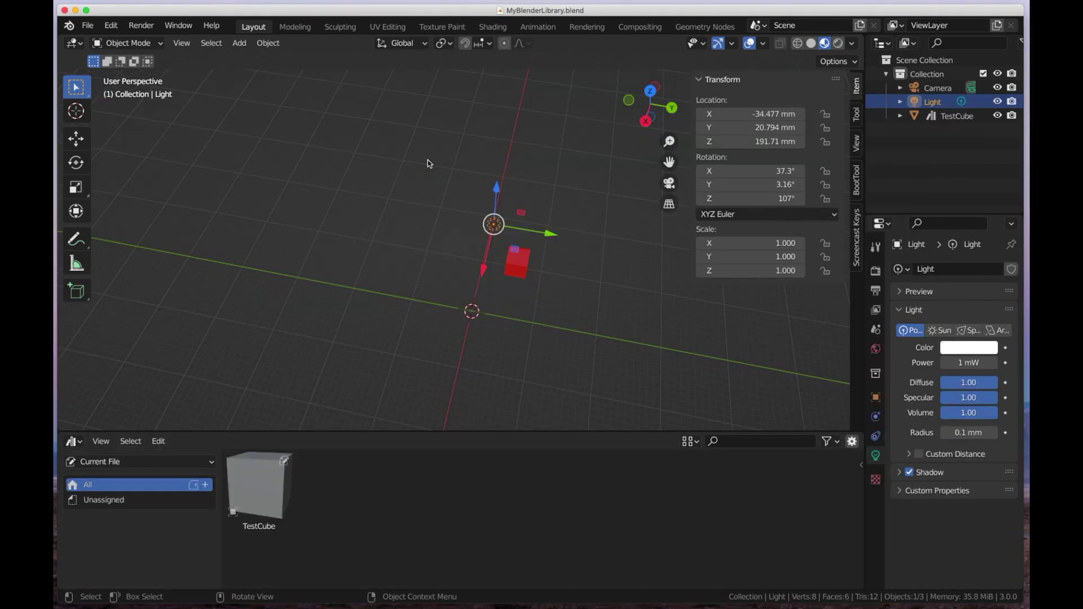
Move the red TestCube away from the origin to about X -734 mm, Y 57 mm, Z 0 mm
{"action": "scroll", "coordinate": [319, 235], "scroll_direction": "right", "scroll_amount": 3}
{"action": "middle_click_drag", "start_coordinate": [472, 331], "coordinate": [564, 297]}
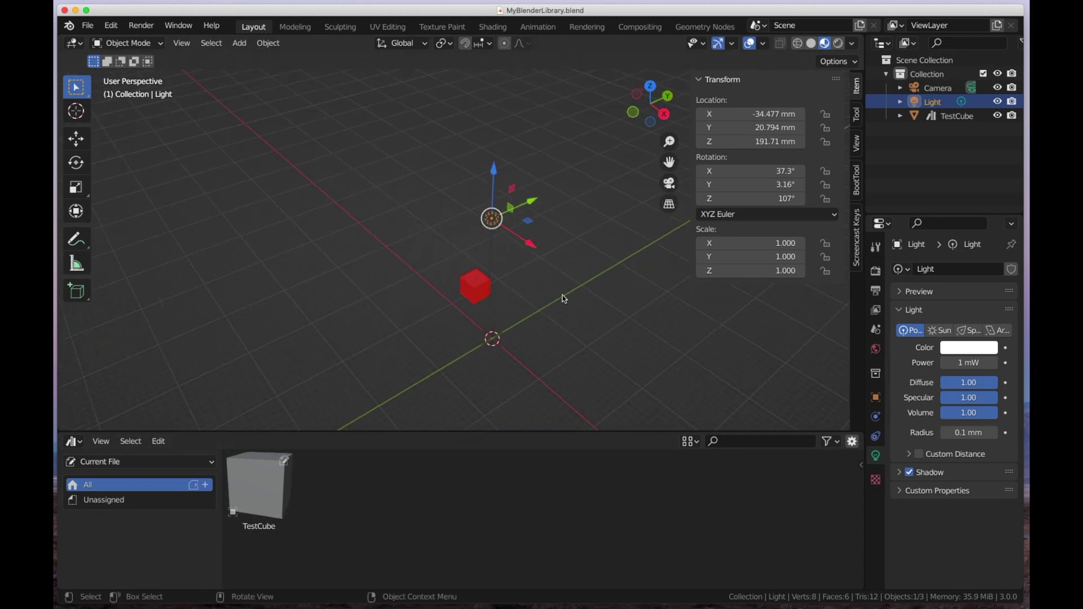
{"action": "left_click", "coordinate": [464, 290]}
{"action": "left_click_drag", "start_coordinate": [514, 317], "coordinate": [330, 187]}
{"action": "scroll", "coordinate": [452, 298], "scroll_direction": "down", "scroll_amount": 1}
{"action": "scroll", "coordinate": [468, 360], "scroll_direction": "down", "scroll_amount": 1}
{"action": "middle_click_drag", "start_coordinate": [468, 360], "coordinate": [495, 211]}
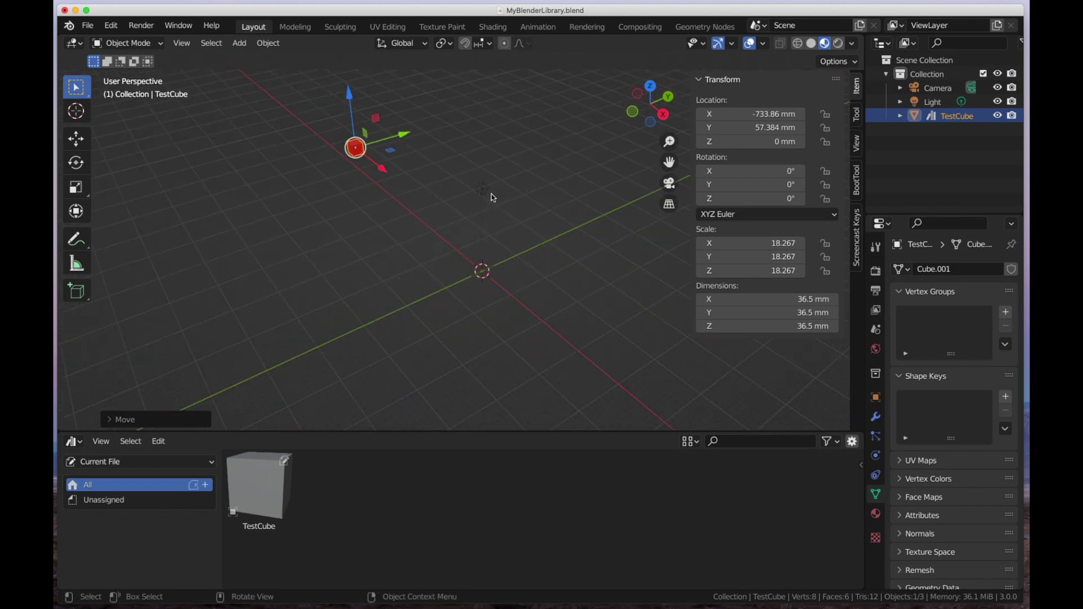
Delete the Camera and the Light from the library scene
{"action": "left_click", "coordinate": [939, 88]}
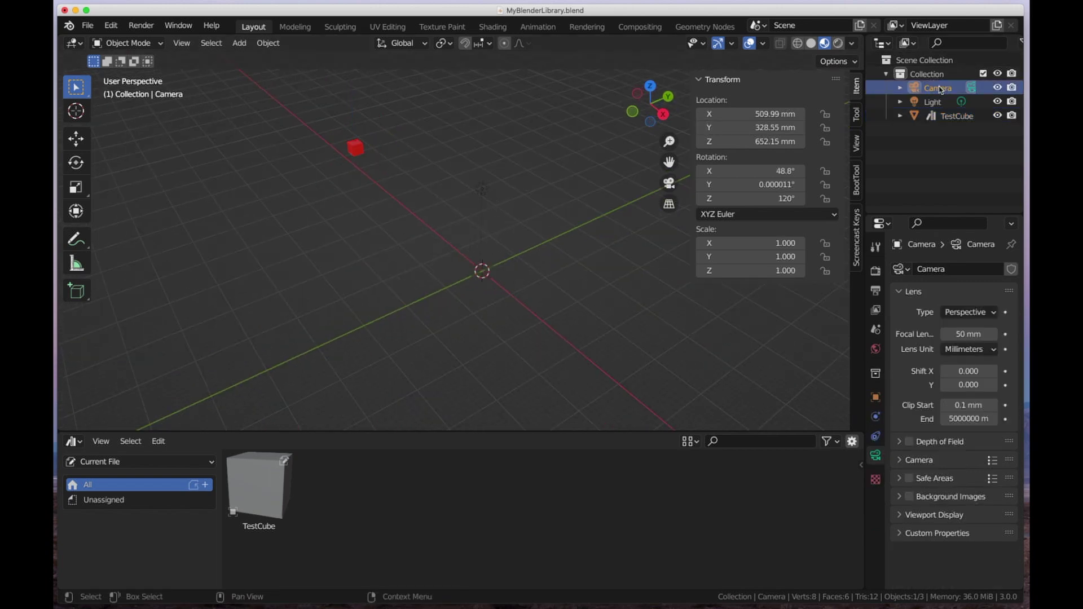
{"action": "right_click", "coordinate": [941, 91]}
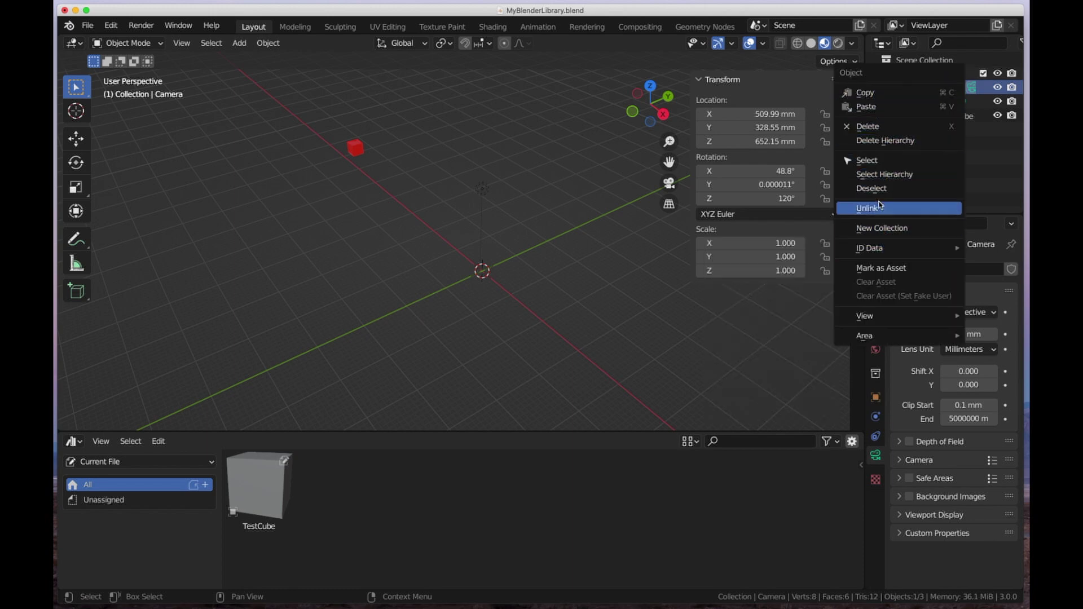
{"action": "left_click", "coordinate": [886, 126]}
{"action": "left_click", "coordinate": [928, 89]}
{"action": "right_click", "coordinate": [927, 92]}
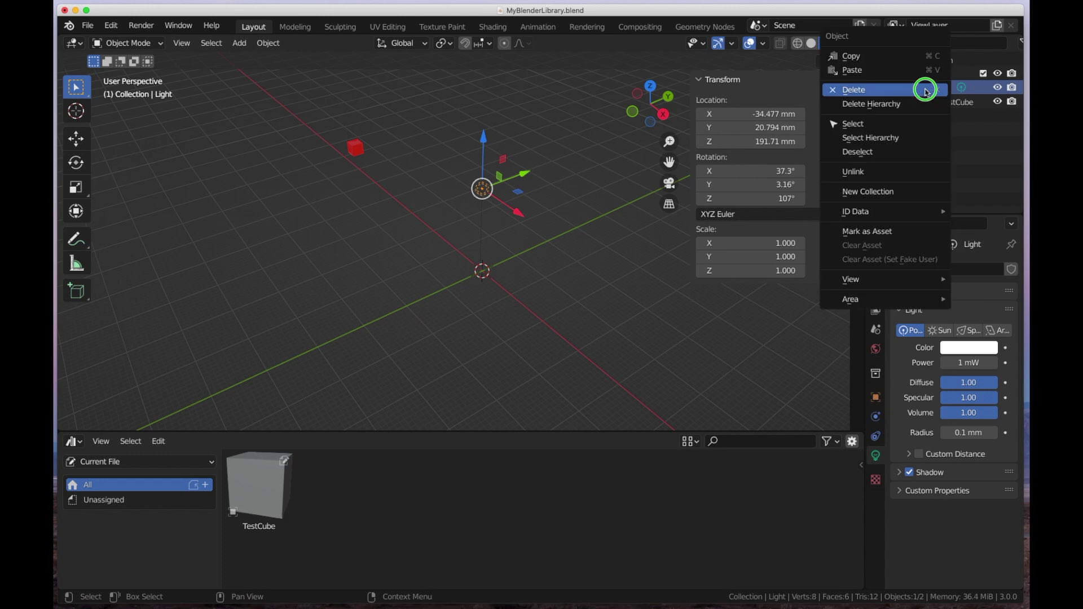
{"action": "left_click", "coordinate": [891, 90]}
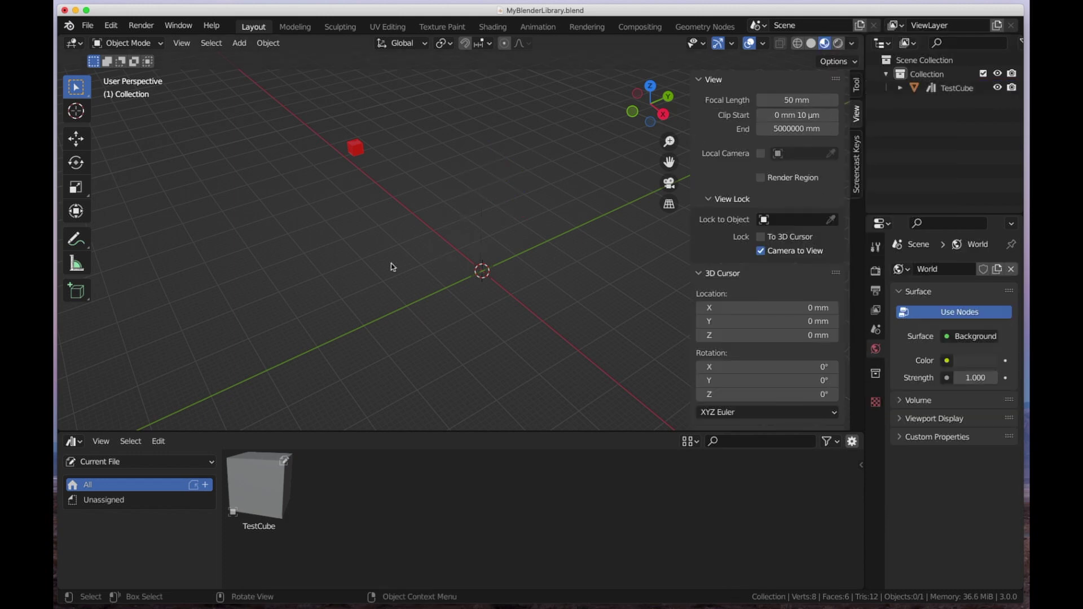
Move TestCube out of Collection directly into the Scene Collection and delete the emptied Collection
{"action": "left_click", "coordinate": [355, 129]}
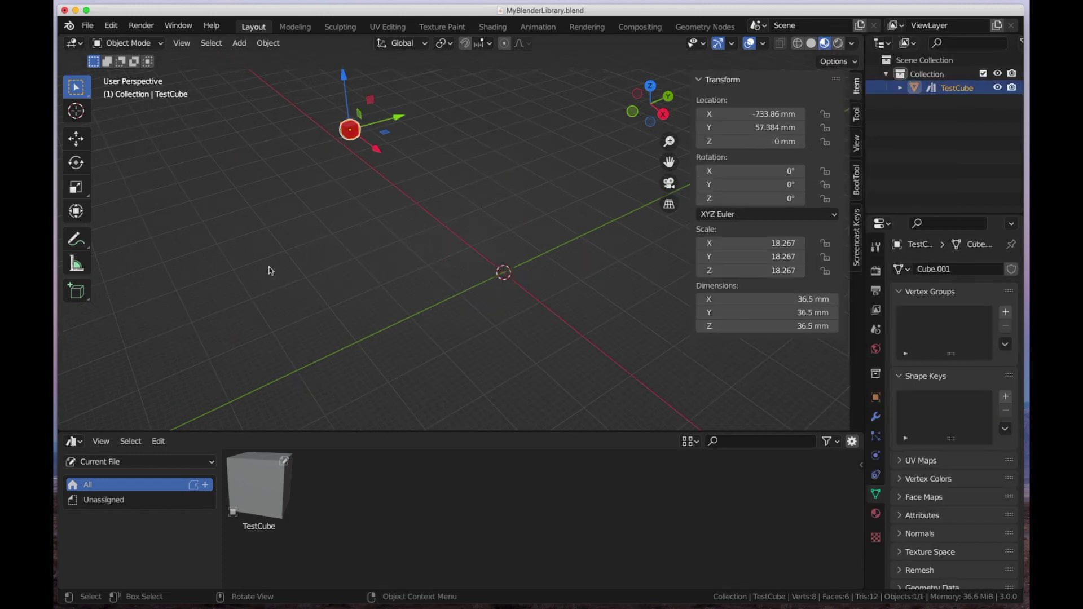
{"action": "left_click_drag", "start_coordinate": [963, 94], "coordinate": [886, 192]}
{"action": "left_click", "coordinate": [923, 81]}
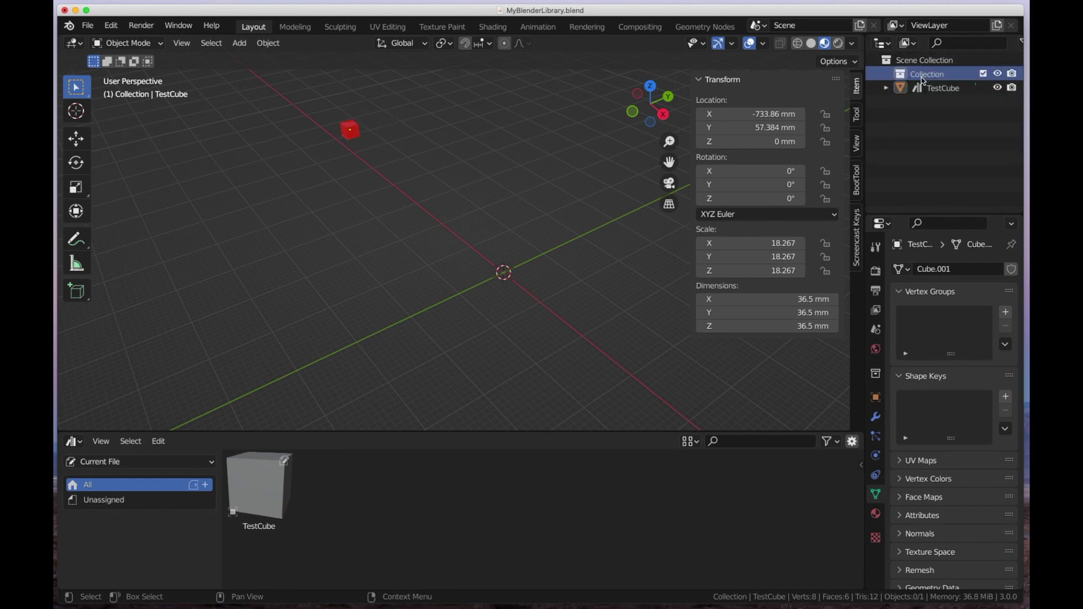
{"action": "right_click", "coordinate": [924, 80]}
{"action": "left_click", "coordinate": [825, 127]}
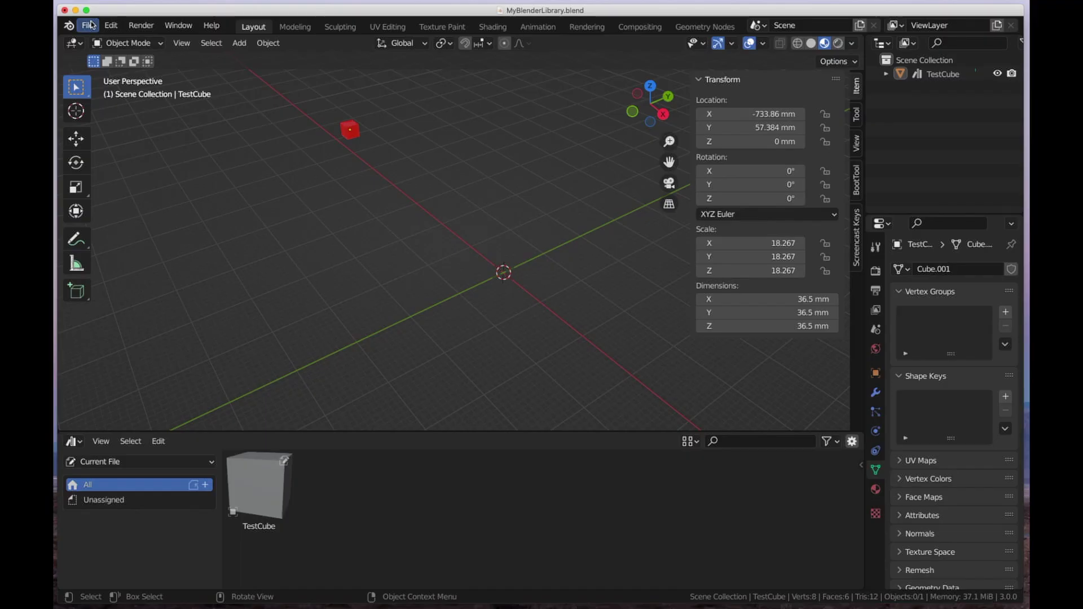
Save the cleaned-up library file under its existing name
{"action": "left_click", "coordinate": [88, 25]}
{"action": "left_click", "coordinate": [110, 116]}
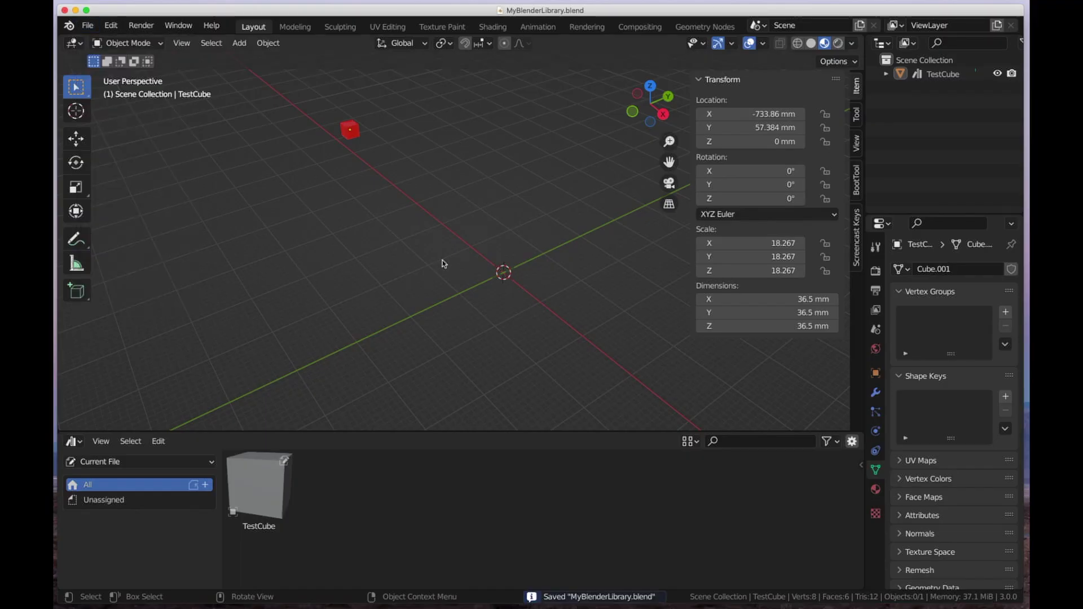
Append the Cube, Cylinder and Cylinder.002 meshes from PetersSuperCar.blend in the Test Car folder into the library scene
{"action": "scroll", "coordinate": [343, 240], "scroll_direction": "down", "scroll_amount": 1}
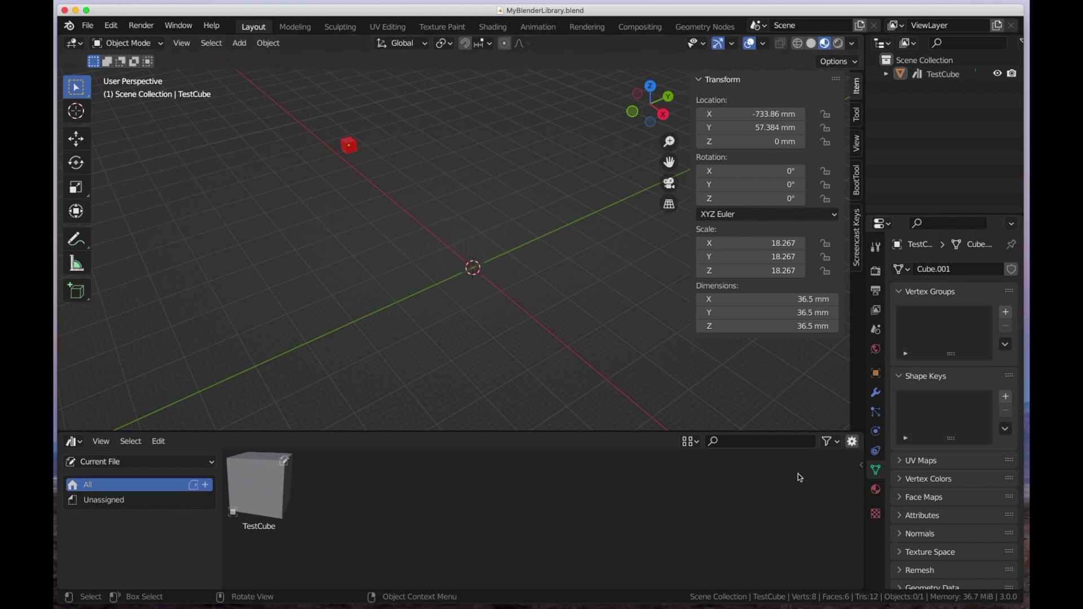
{"action": "left_click", "coordinate": [87, 25]}
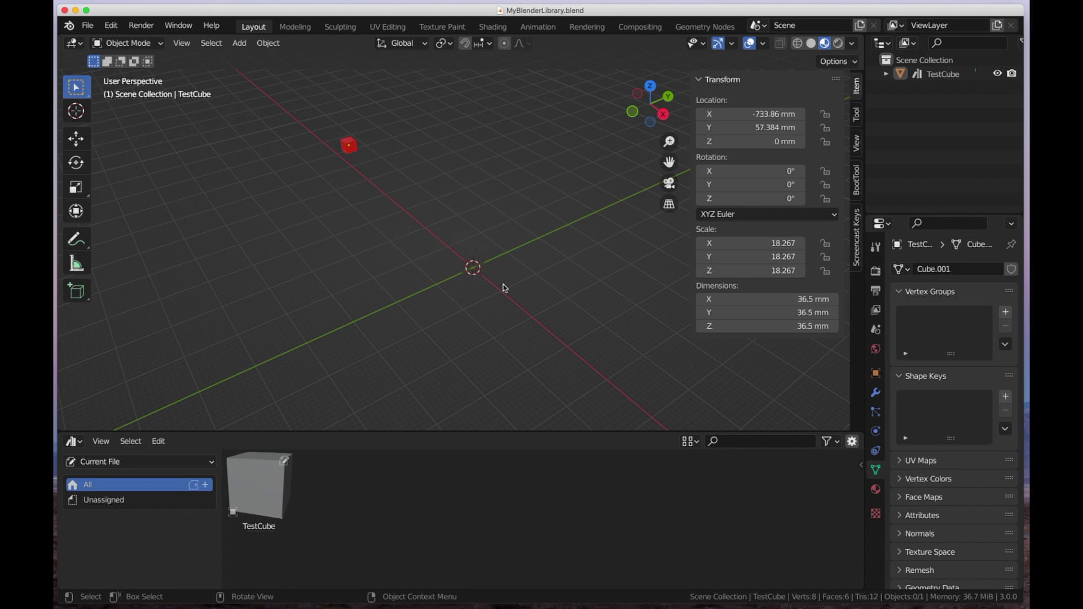
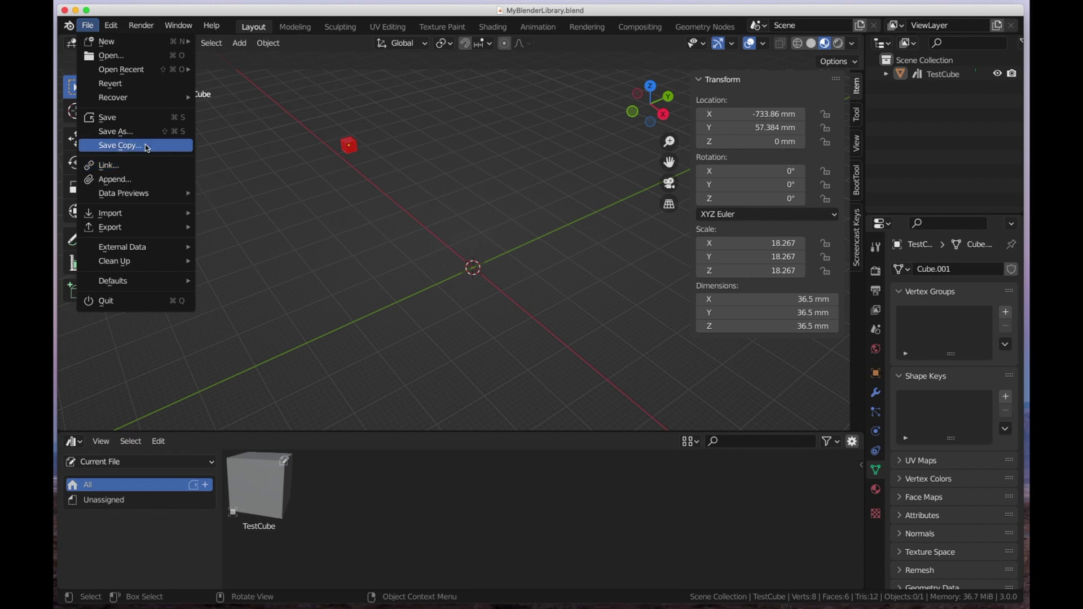
{"action": "left_click", "coordinate": [116, 179]}
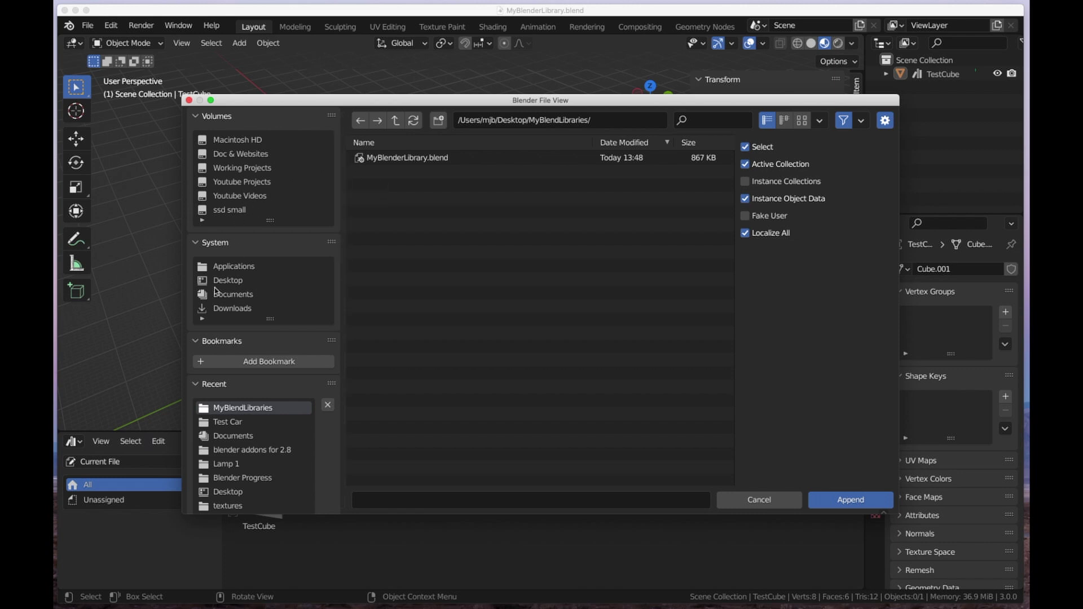
{"action": "left_click", "coordinate": [232, 422]}
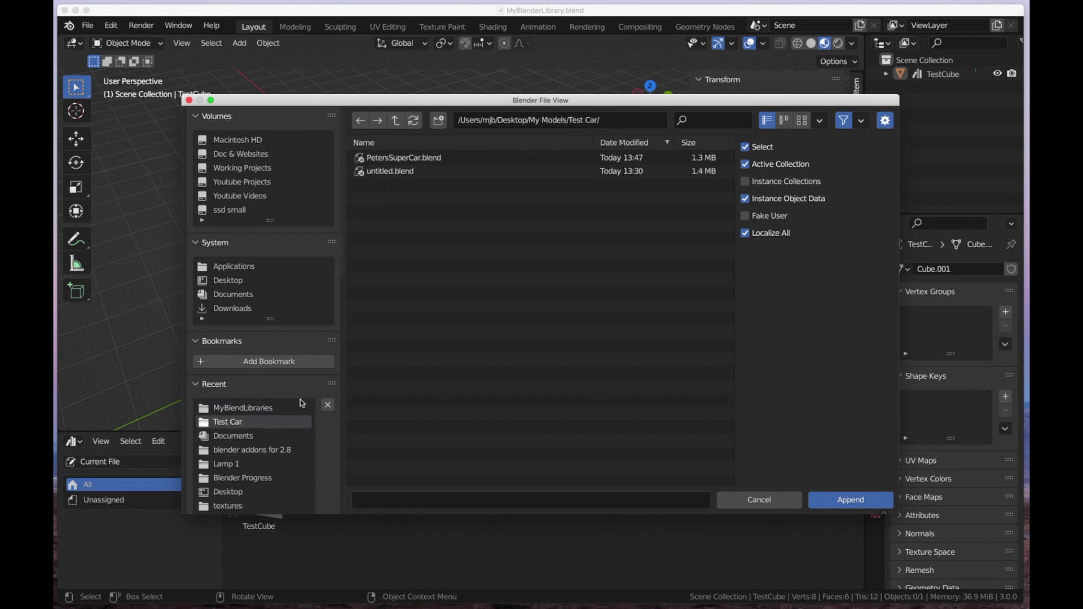
{"action": "double_click", "coordinate": [409, 158]}
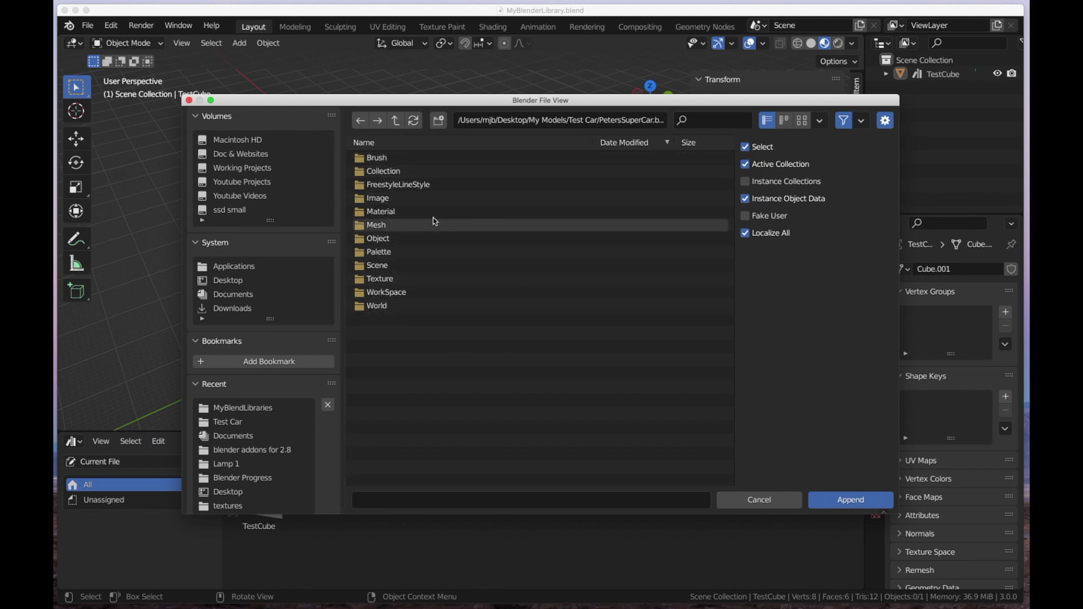
{"action": "double_click", "coordinate": [374, 226]}
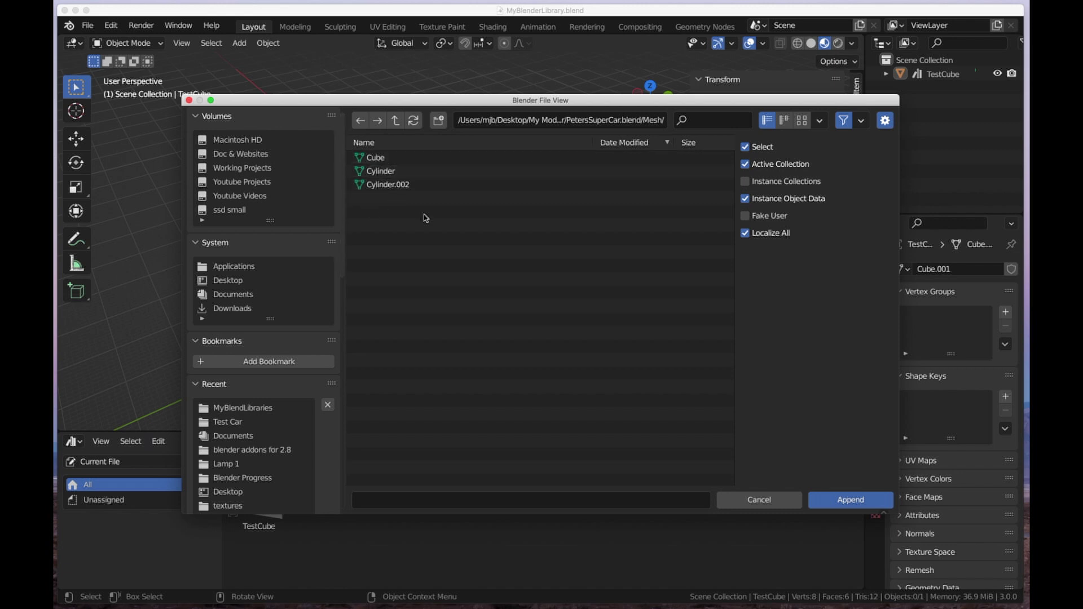
{"action": "left_click_drag", "start_coordinate": [450, 266], "coordinate": [356, 150]}
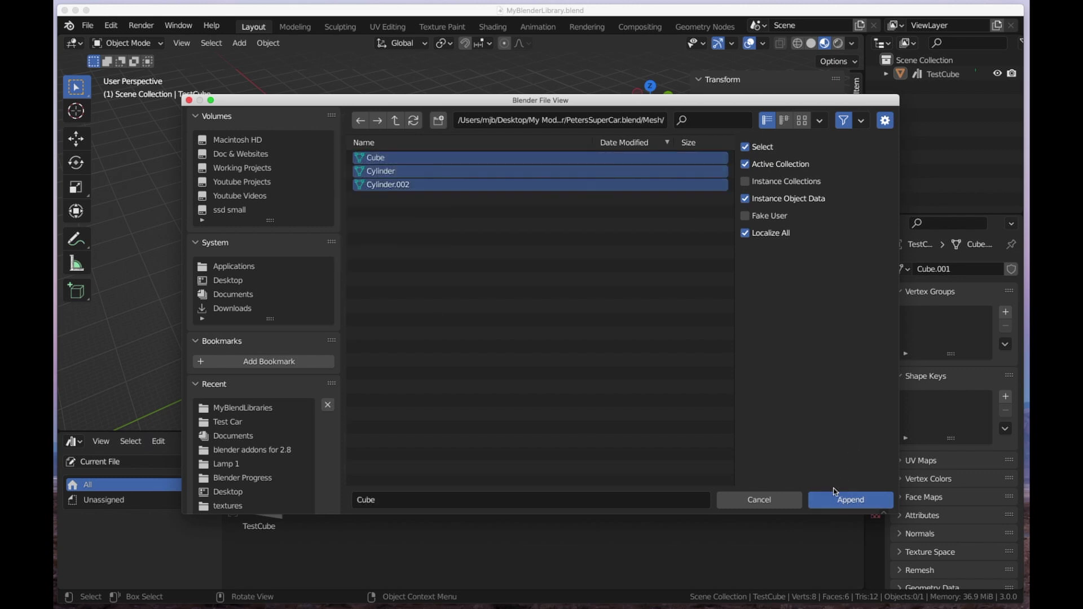
{"action": "left_click", "coordinate": [850, 501]}
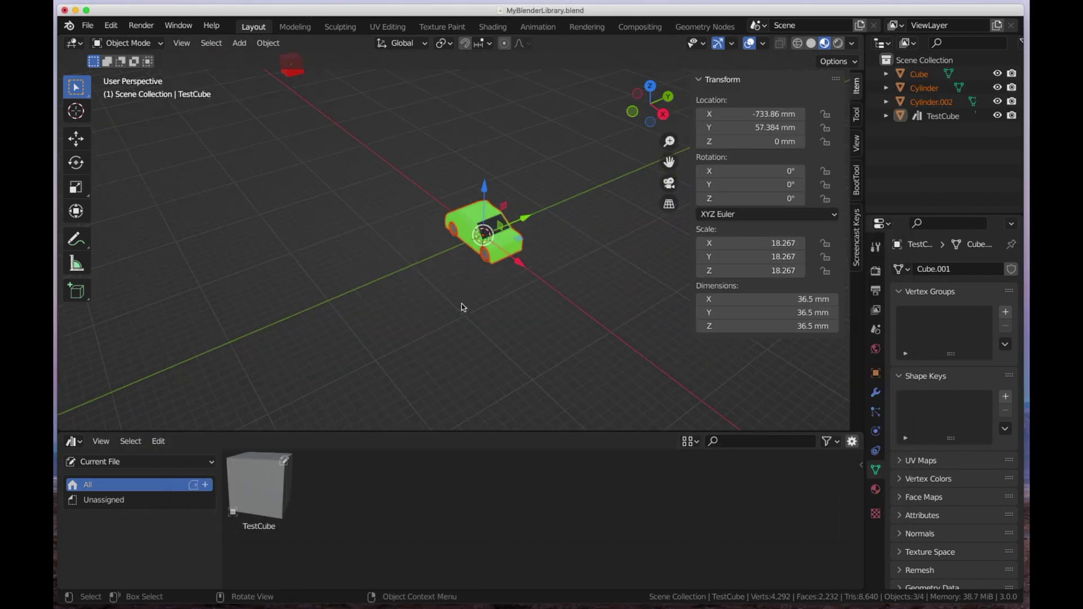
Raise the green car body on its own by about 17 mm along Z, and undo the move
{"action": "left_click_drag", "start_coordinate": [668, 141], "coordinate": [531, 214]}
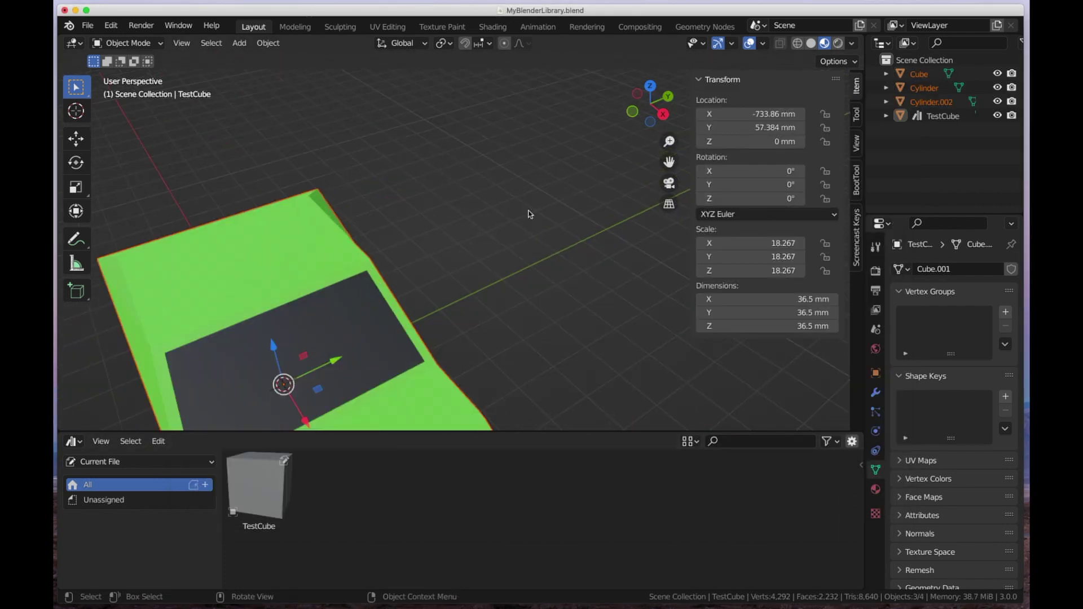
{"action": "scroll", "coordinate": [531, 214], "scroll_direction": "down", "scroll_amount": 5}
{"action": "middle_click_drag", "start_coordinate": [510, 270], "coordinate": [511, 340]}
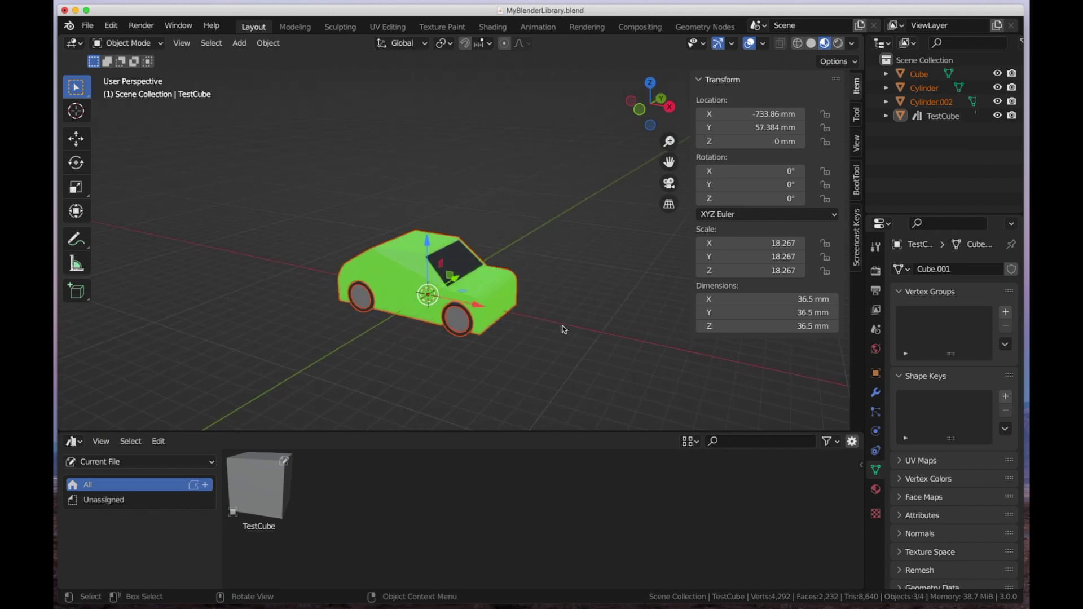
{"action": "mouse_move", "coordinate": [408, 266]}
{"action": "middle_mouse_down"}
{"action": "mouse_move", "coordinate": [433, 338]}
{"action": "mouse_move", "coordinate": [450, 342]}
{"action": "mouse_move", "coordinate": [409, 281]}
{"action": "middle_mouse_up"}
{"action": "left_click", "coordinate": [408, 281]}
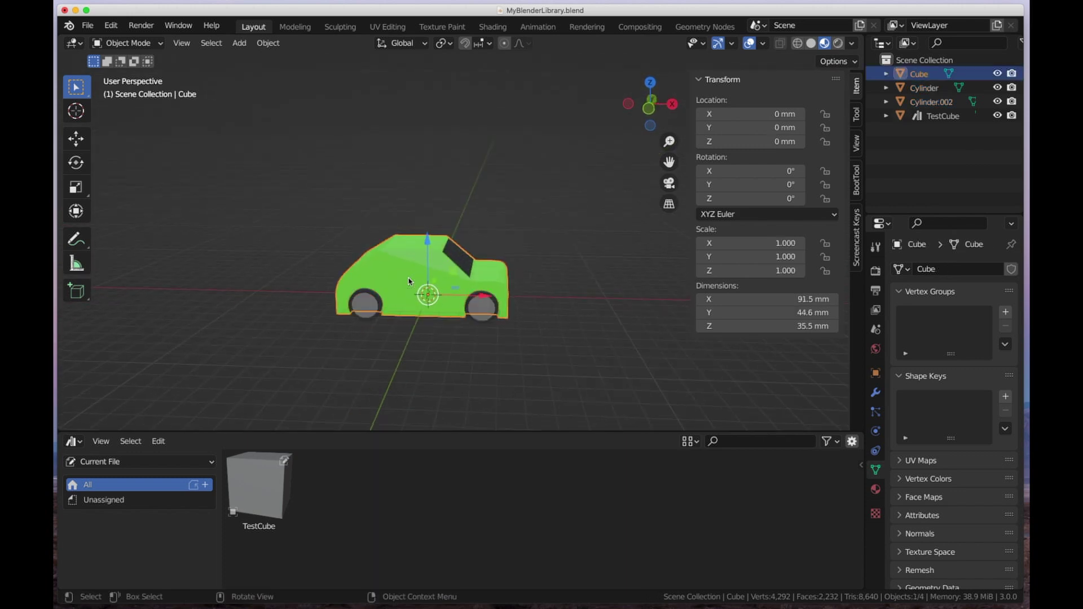
{"action": "mouse_move", "coordinate": [427, 242]}
{"action": "left_mouse_down"}
{"action": "mouse_move", "coordinate": [430, 156]}
{"action": "mouse_move", "coordinate": [423, 237]}
{"action": "left_mouse_up"}
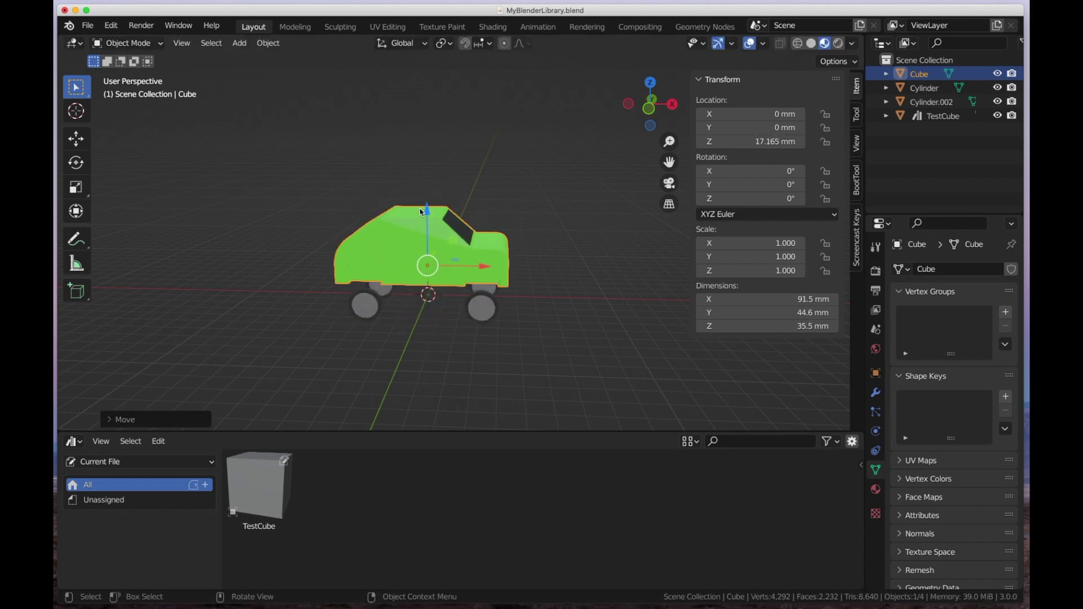
{"action": "key", "text": "ctrl+z"}
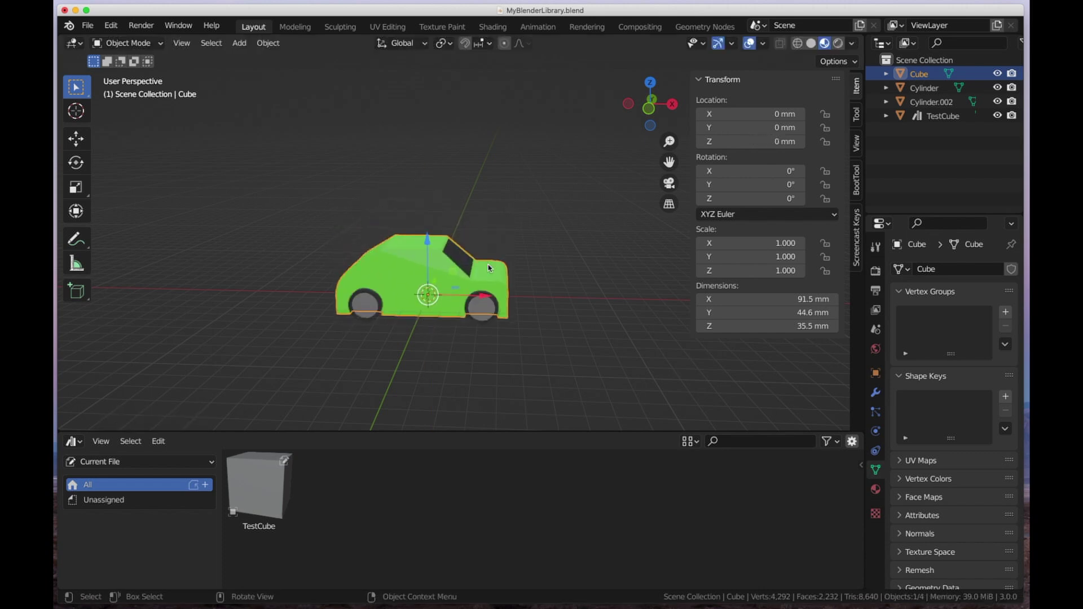
Try moving the tires and the wheel discs separately, cancel each move, and select all parts of the car
{"action": "left_click", "coordinate": [490, 326]}
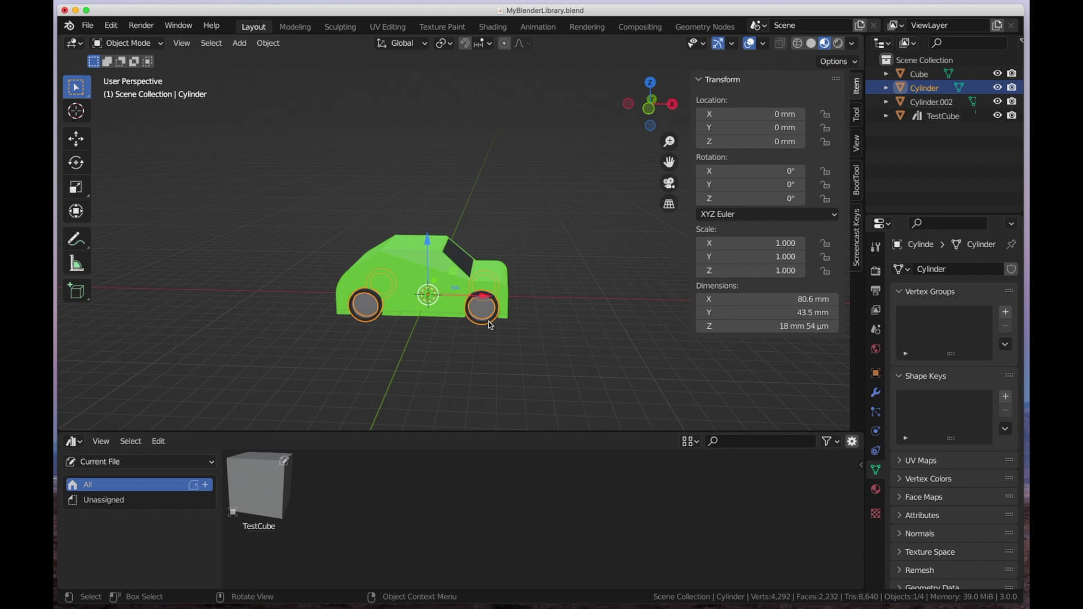
{"action": "key", "text": "g"}
{"action": "key", "text": "Escape"}
{"action": "left_click", "coordinate": [481, 312]}
{"action": "key", "text": "g"}
{"action": "key", "text": "Escape"}
{"action": "left_click", "coordinate": [271, 196]}
{"action": "left_click_drag", "start_coordinate": [271, 196], "coordinate": [533, 366]}
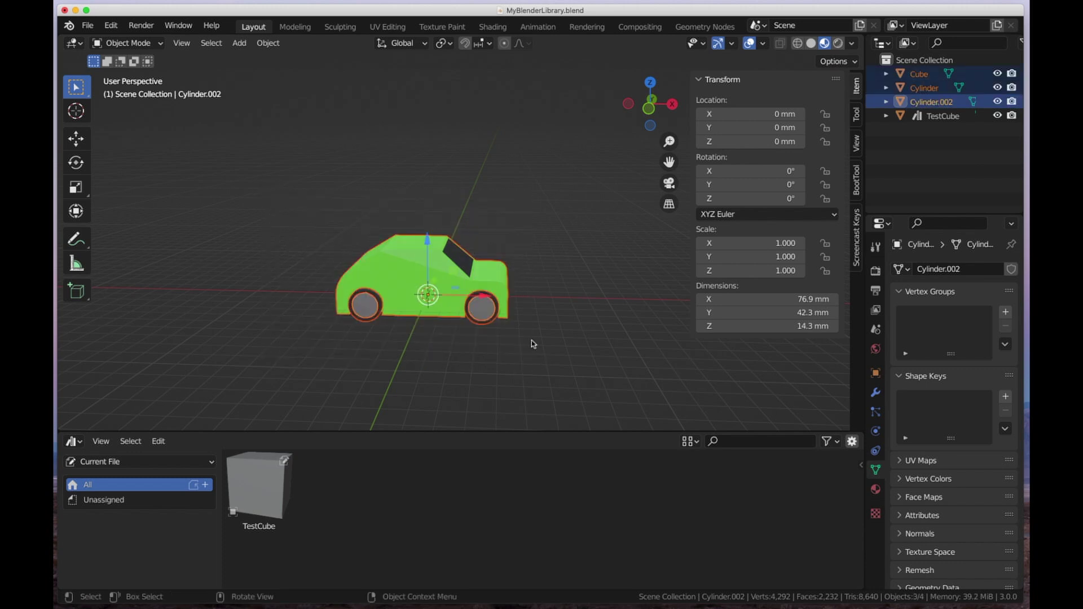
{"action": "middle_click_drag", "start_coordinate": [585, 317], "coordinate": [509, 327]}
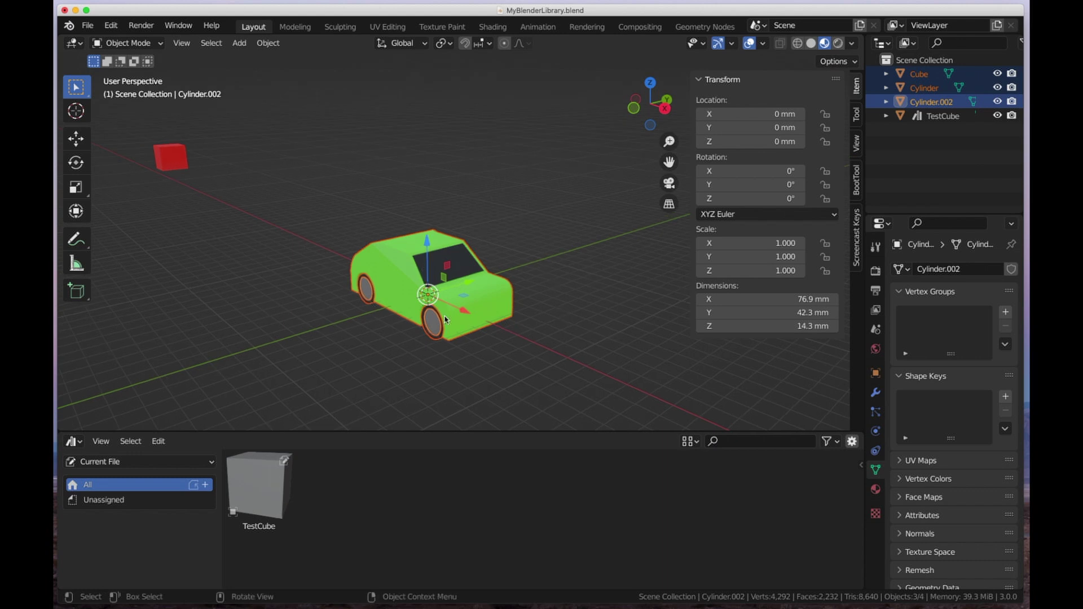
Rename the car's Cube object as Body
{"action": "left_click", "coordinate": [922, 87]}
{"action": "double_click", "coordinate": [920, 75]}
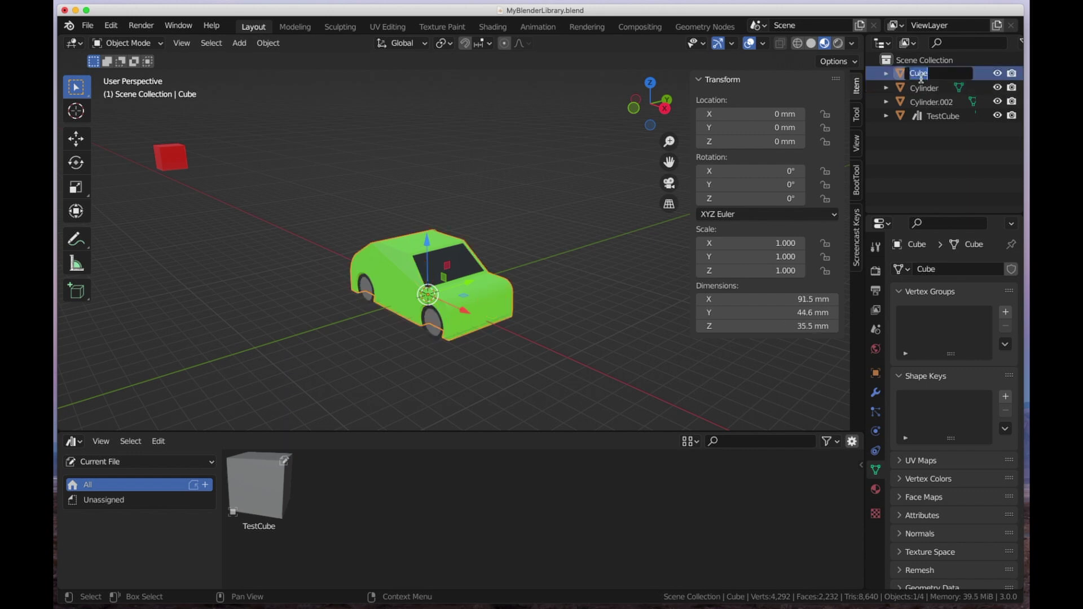
{"action": "type", "text": "Body"}
{"action": "key", "text": "Return"}
Rename the Cylinder object as tires and the Cylinder.002 object as Wheels
{"action": "left_click", "coordinate": [925, 89]}
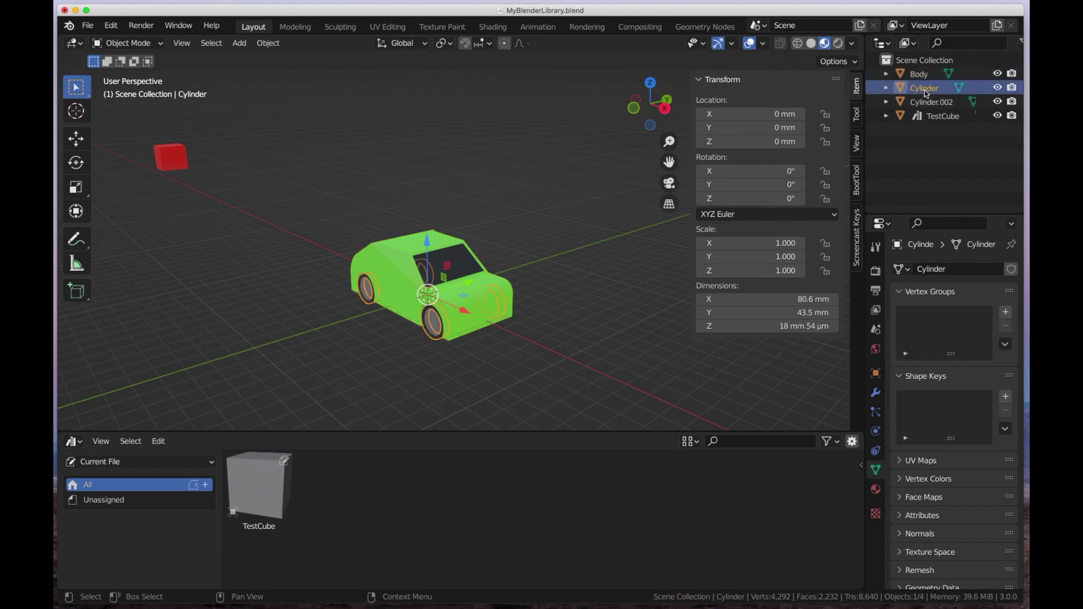
{"action": "double_click", "coordinate": [926, 89]}
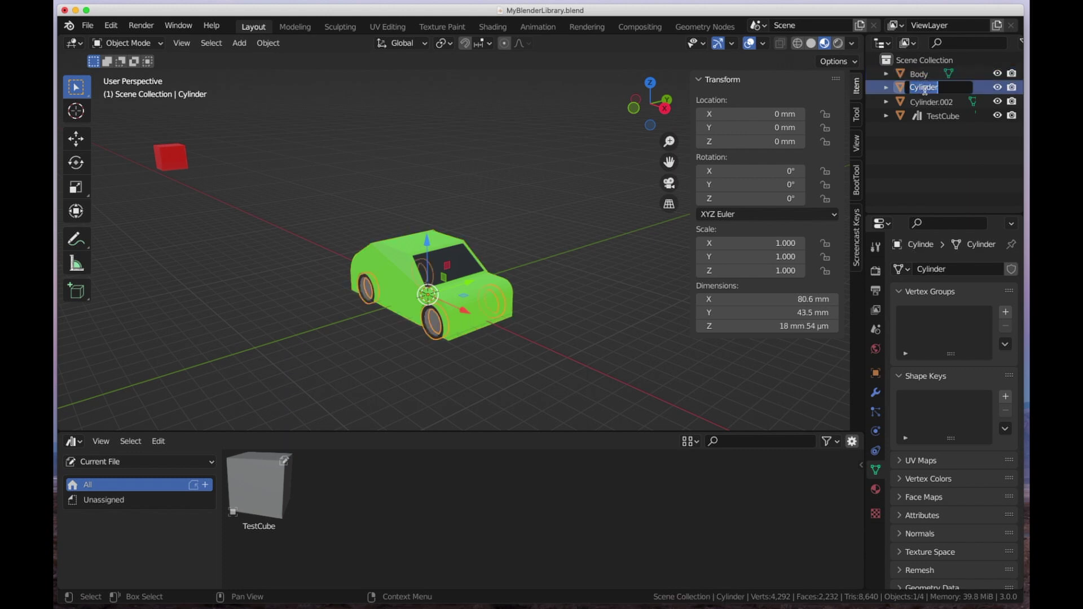
{"action": "type", "text": "tires"}
{"action": "key", "text": "Return"}
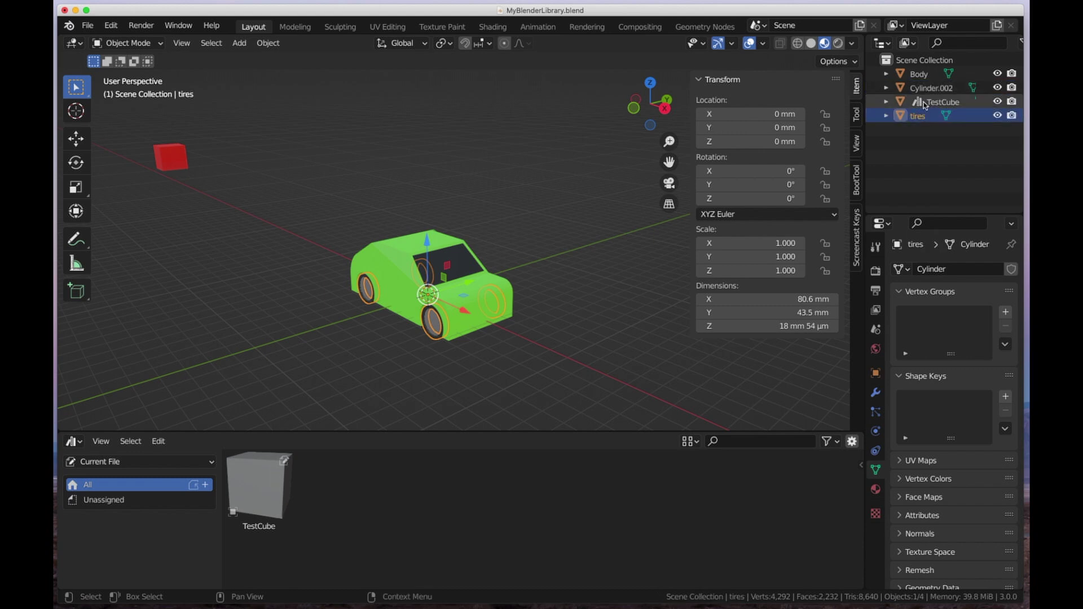
{"action": "double_click", "coordinate": [921, 87]}
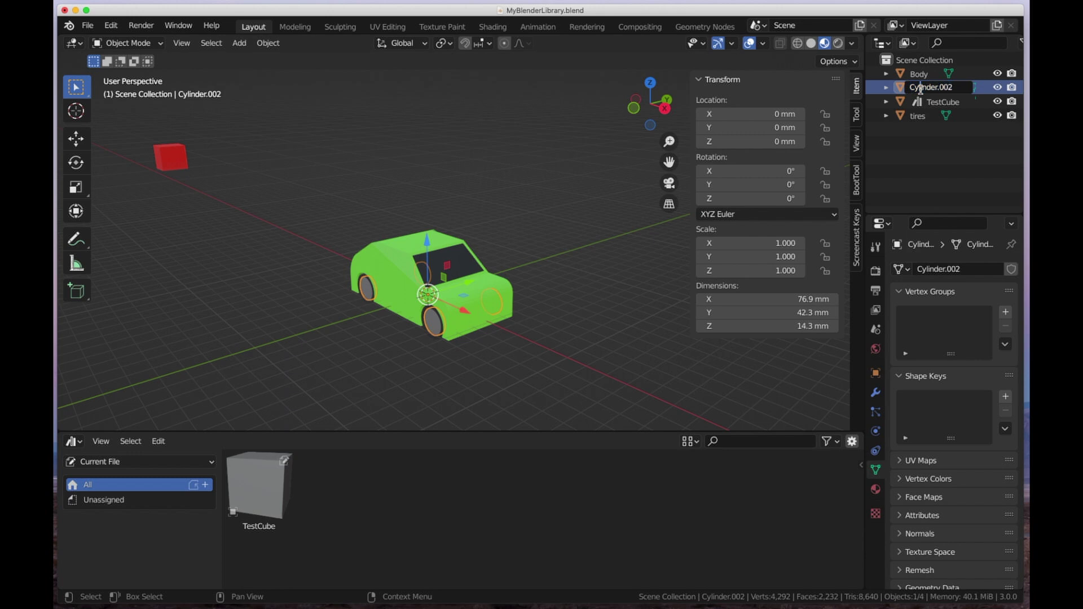
{"action": "type", "text": "Wheels"}
{"action": "key", "text": "Return"}
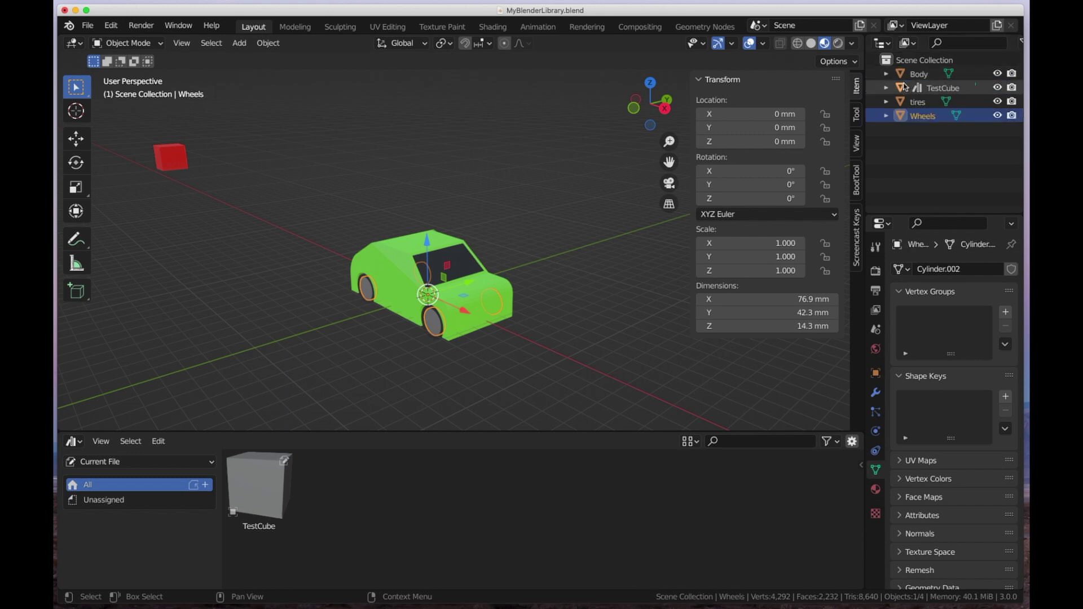
Select the Body, tires and Wheels objects together, leaving TestCube out of the selection
{"action": "left_click", "coordinate": [920, 74]}
{"action": "left_click", "coordinate": [921, 115], "text": "shift"}
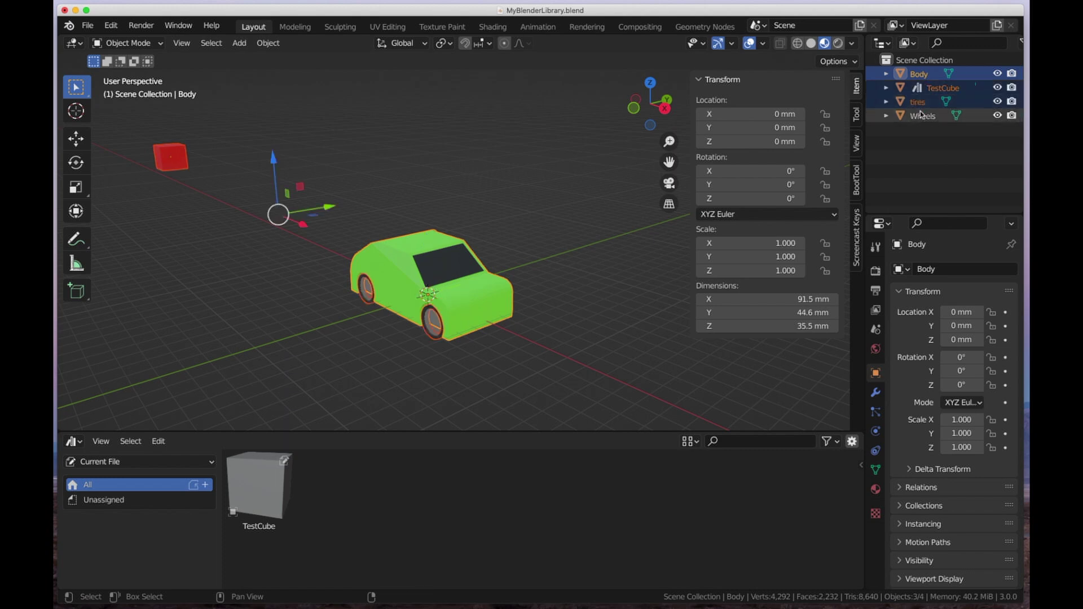
{"action": "key", "text": "alt+a"}
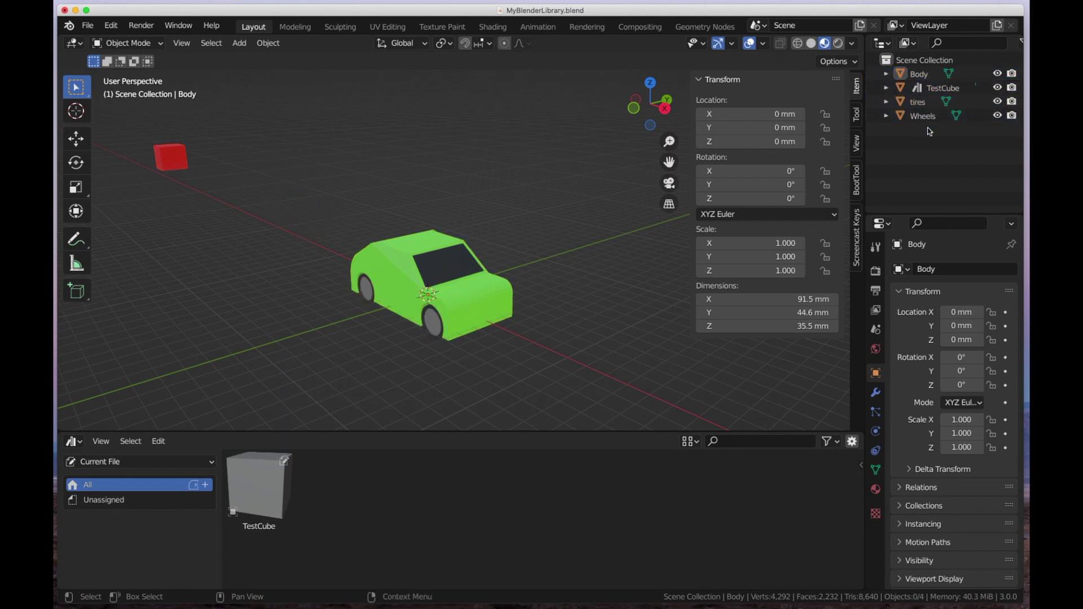
{"action": "left_click", "coordinate": [928, 77]}
{"action": "left_click", "coordinate": [926, 103], "text": "ctrl"}
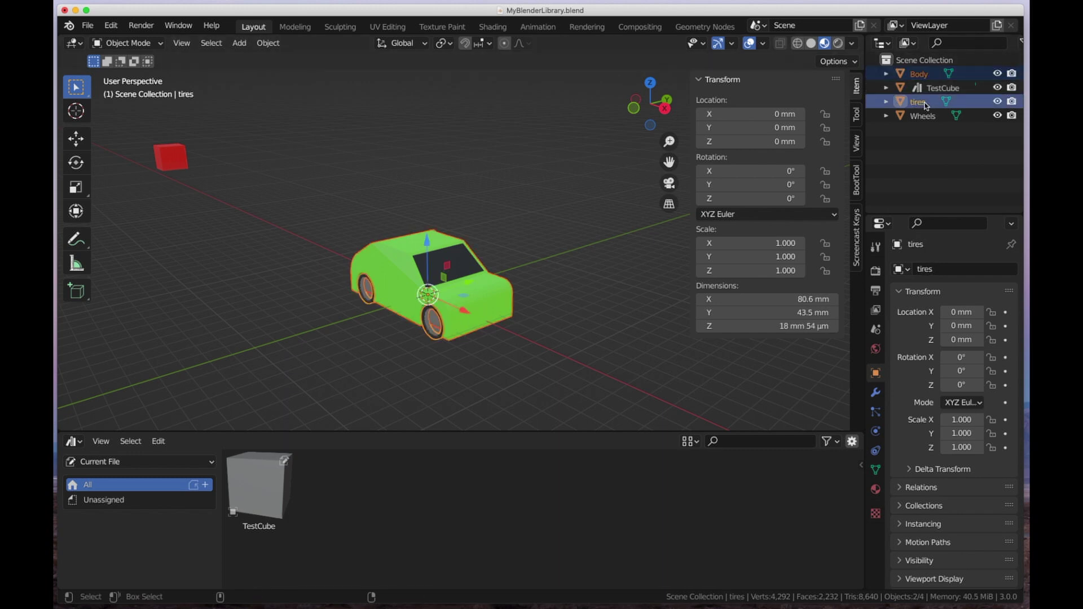
{"action": "left_click", "coordinate": [925, 117], "text": "ctrl"}
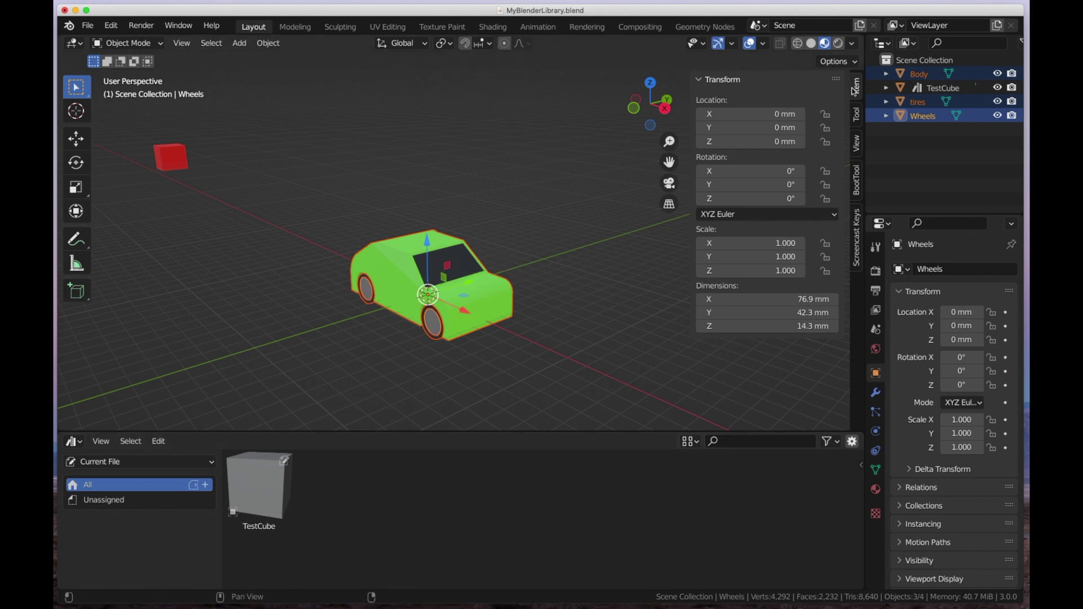
Mark the three car parts as assets and place a copy of Body, tires and Wheels separately in the scene
{"action": "right_click", "coordinate": [916, 118]}
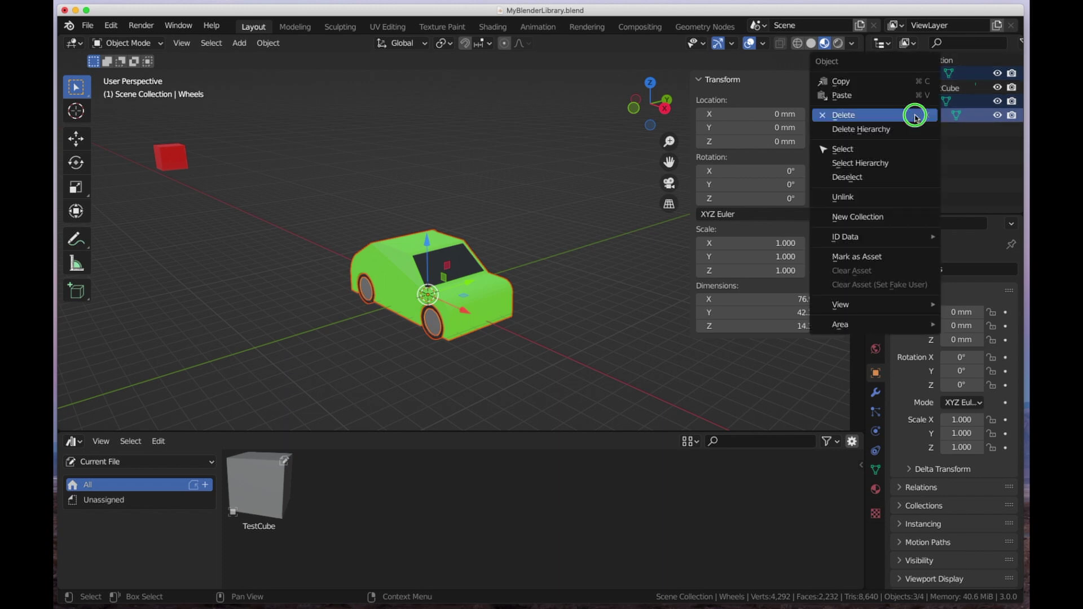
{"action": "left_click", "coordinate": [858, 257]}
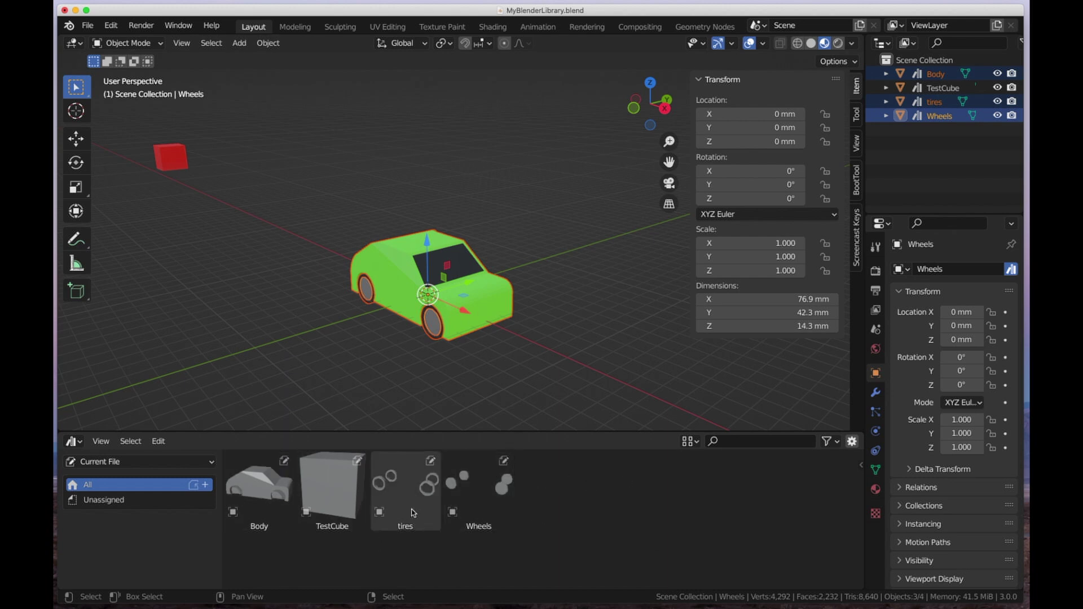
{"action": "left_click_drag", "start_coordinate": [269, 497], "coordinate": [253, 340]}
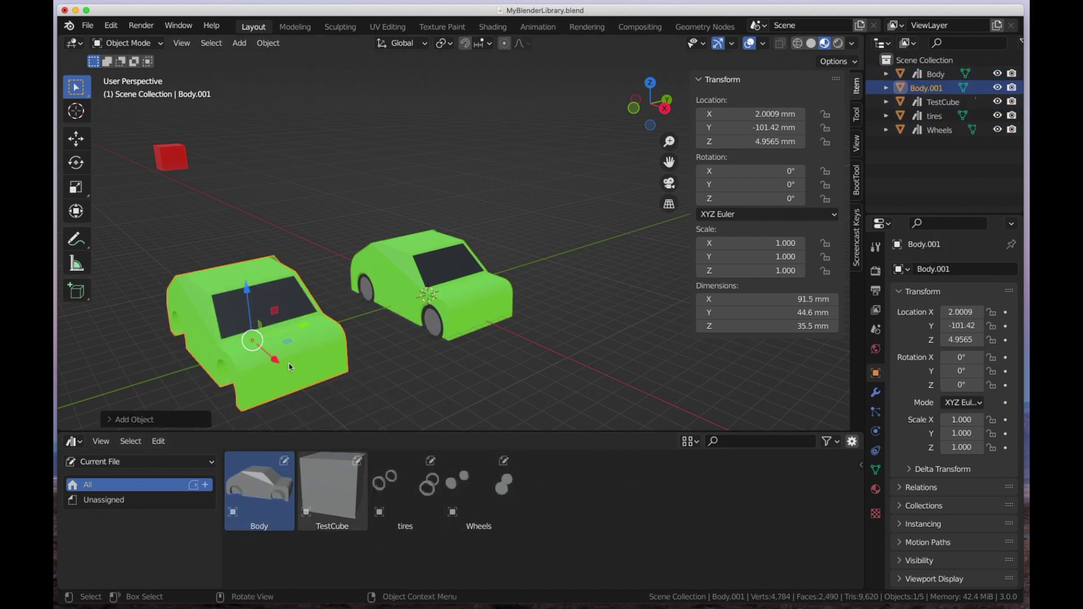
{"action": "left_click_drag", "start_coordinate": [405, 491], "coordinate": [560, 349]}
{"action": "right_click", "coordinate": [560, 350]}
{"action": "left_click_drag", "start_coordinate": [478, 491], "coordinate": [523, 224]}
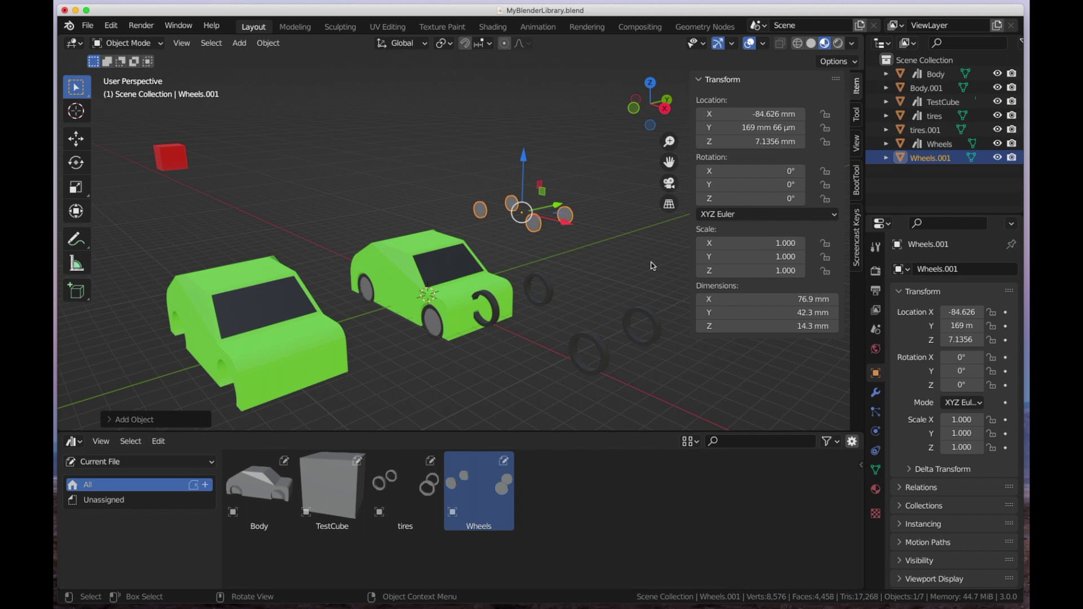
Undo the placed asset copies and the asset marking of the three car parts
{"action": "key", "text": "ctrl+z"}
{"action": "key", "text": "ctrl+z"}
{"action": "key", "text": "ctrl+z"}
{"action": "key", "text": "ctrl+z"}
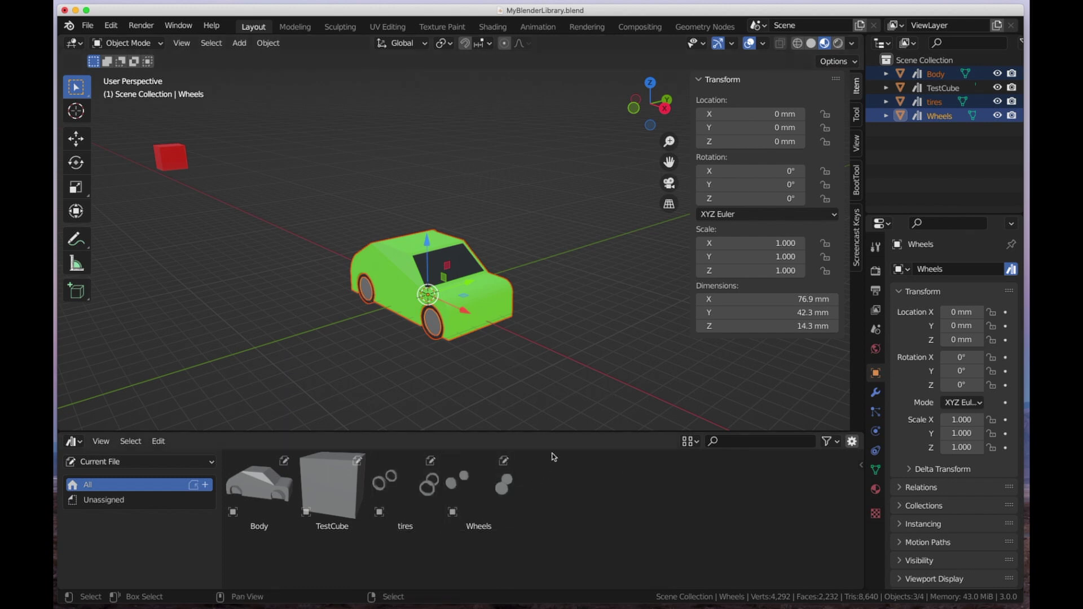
{"action": "key", "text": "ctrl+z"}
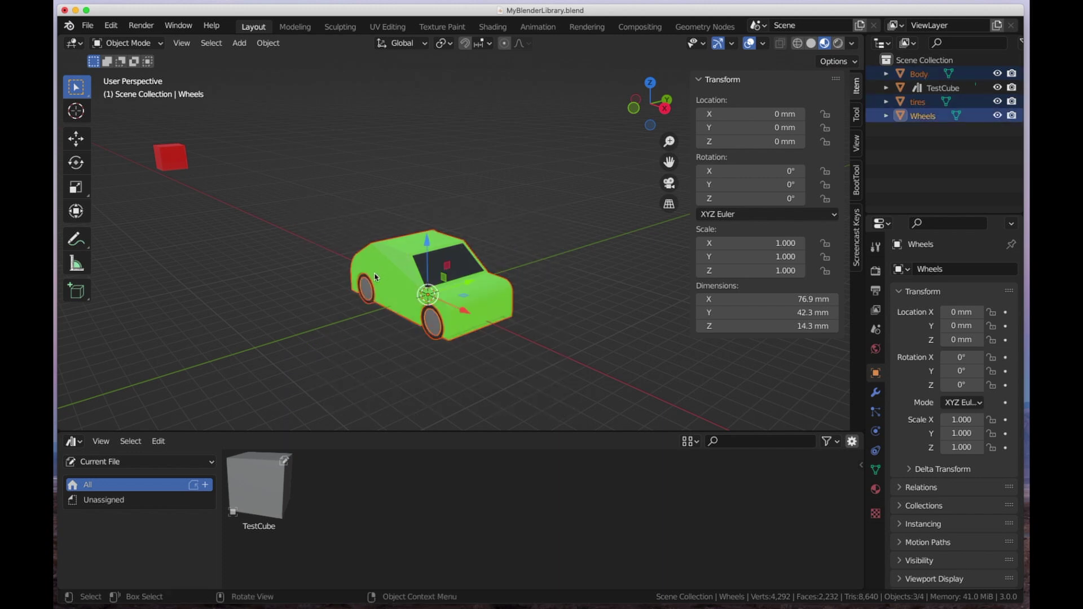
Join the Body, tires and Wheels objects into one object and rename it SuperCar
{"action": "key", "text": "ctrl+j"}
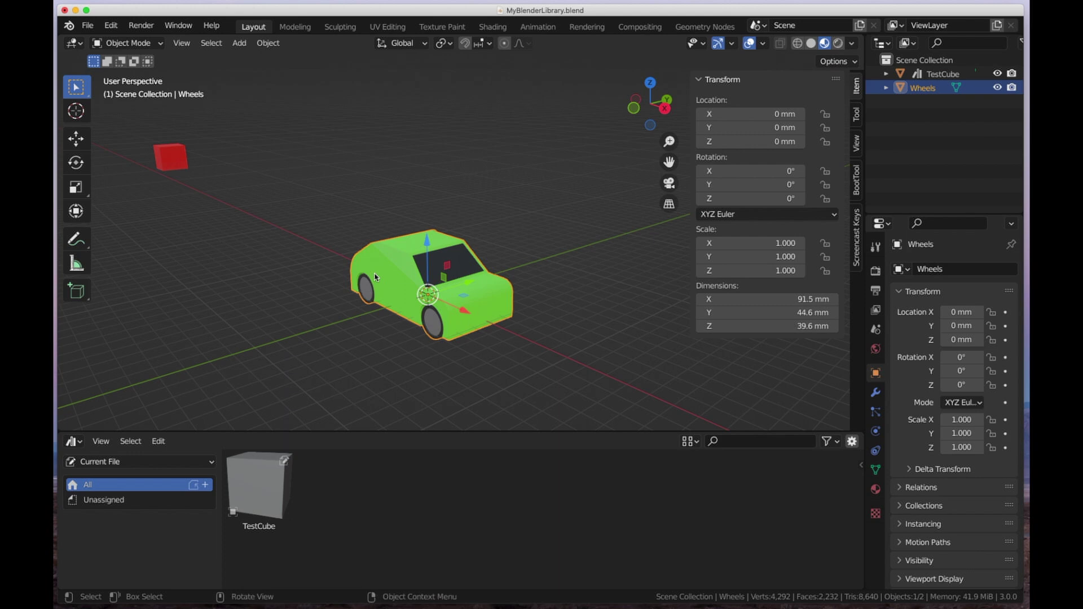
{"action": "double_click", "coordinate": [925, 88]}
{"action": "key", "text": "BackSpace"}
{"action": "type", "text": "Su"}
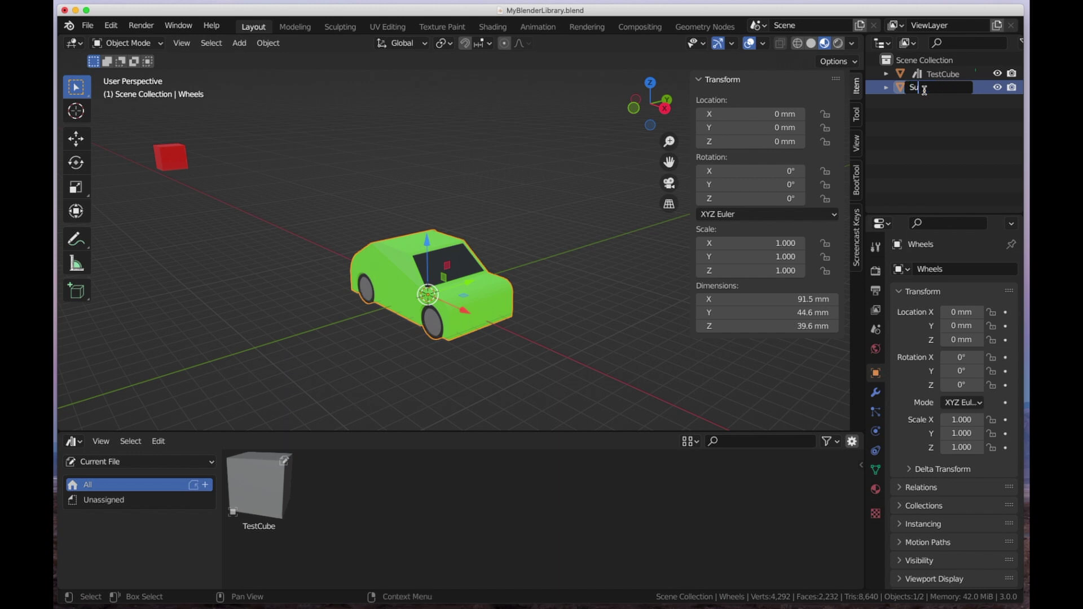
{"action": "type", "text": "perCar"}
{"action": "key", "text": "Return"}
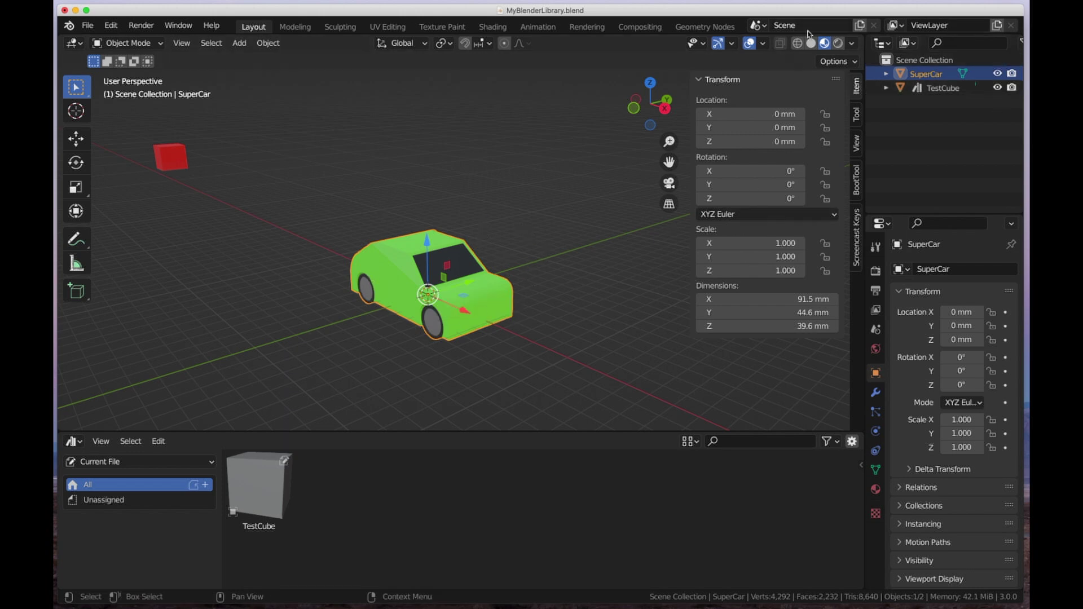
Mark the SuperCar object as an asset in the current file
{"action": "right_click", "coordinate": [912, 77]}
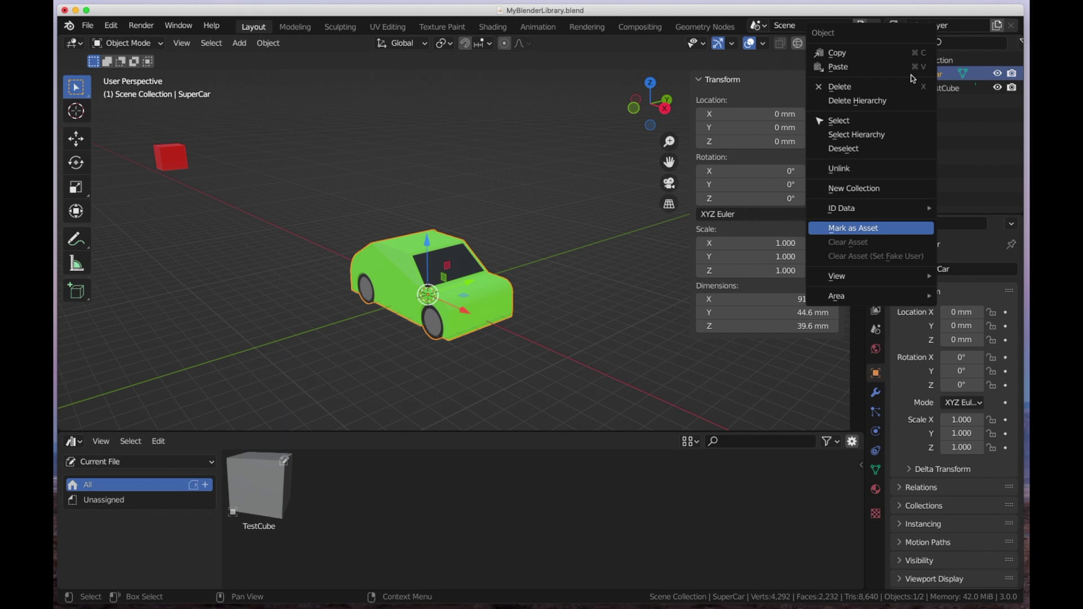
{"action": "left_click", "coordinate": [861, 231]}
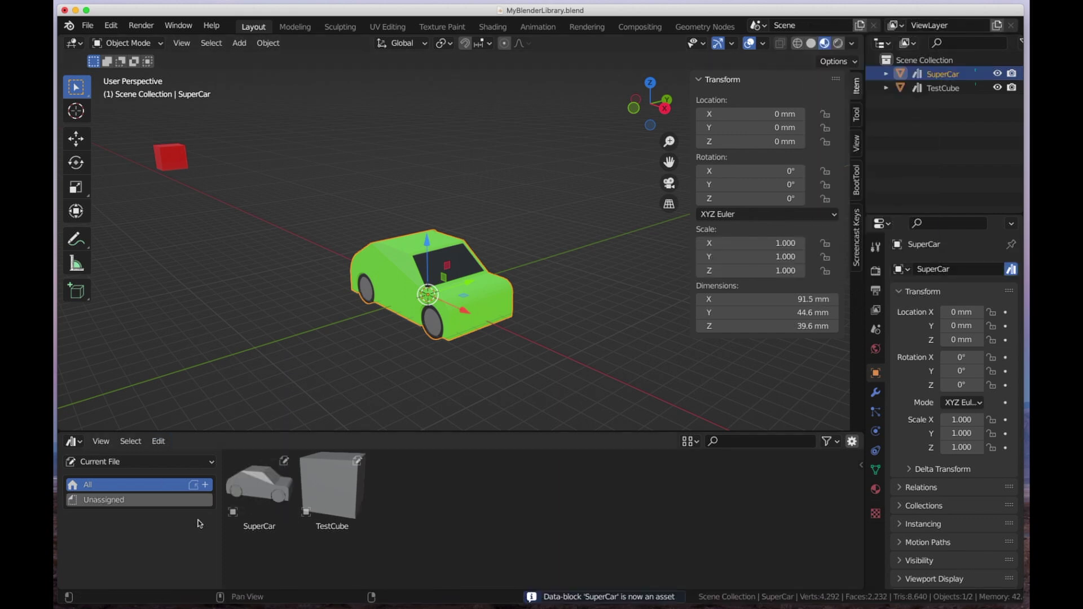
{"action": "left_click", "coordinate": [273, 460]}
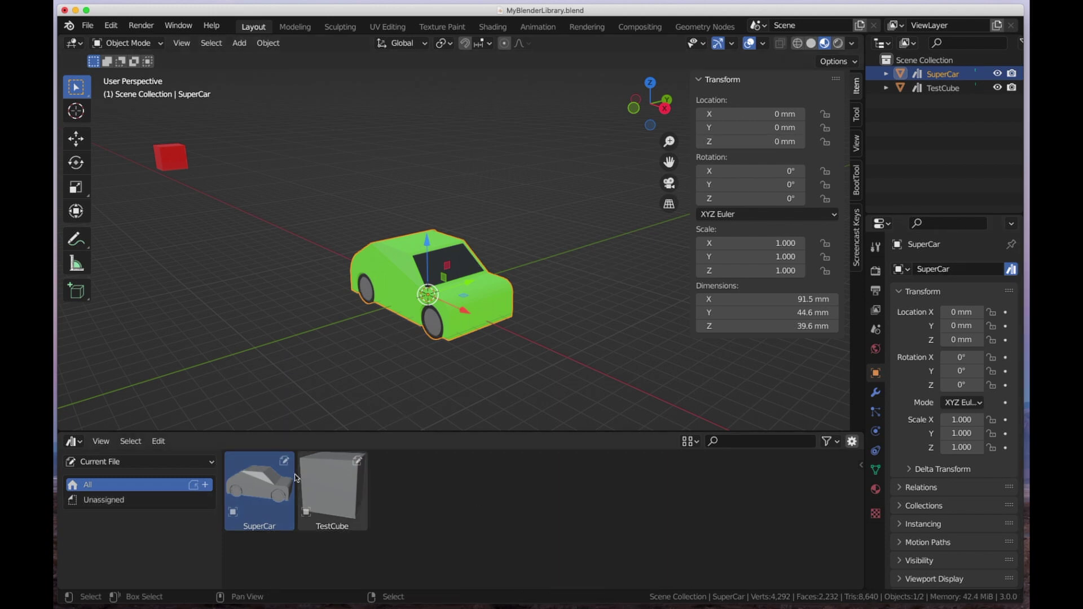
Place a test copy of the SuperCar asset in the scene beside the original car, and delete the copy
{"action": "left_click_drag", "start_coordinate": [266, 483], "coordinate": [236, 298]}
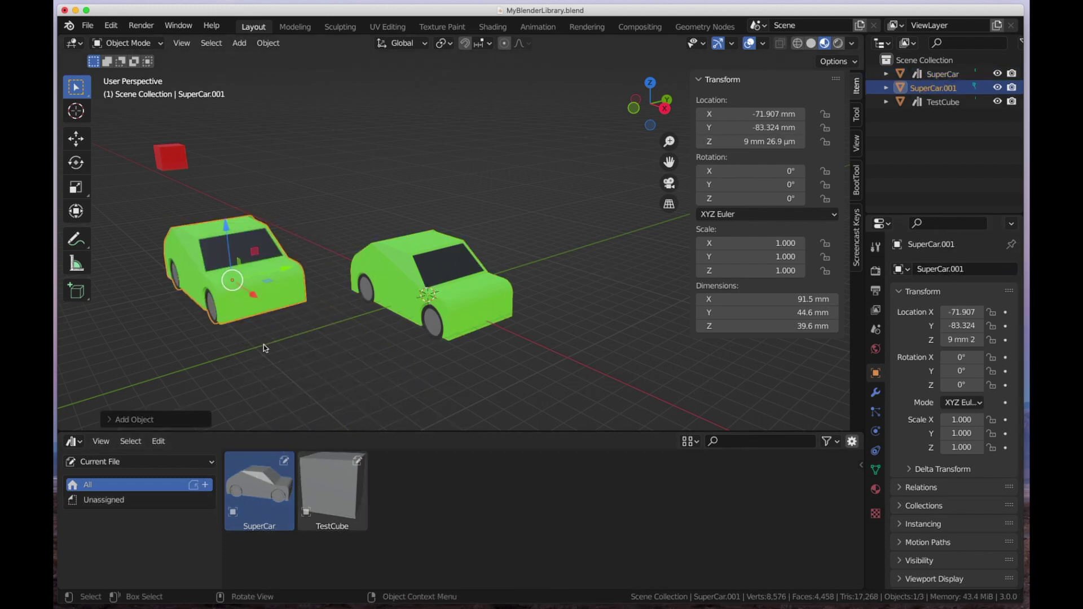
{"action": "scroll", "coordinate": [271, 341], "scroll_direction": "up", "scroll_amount": 2}
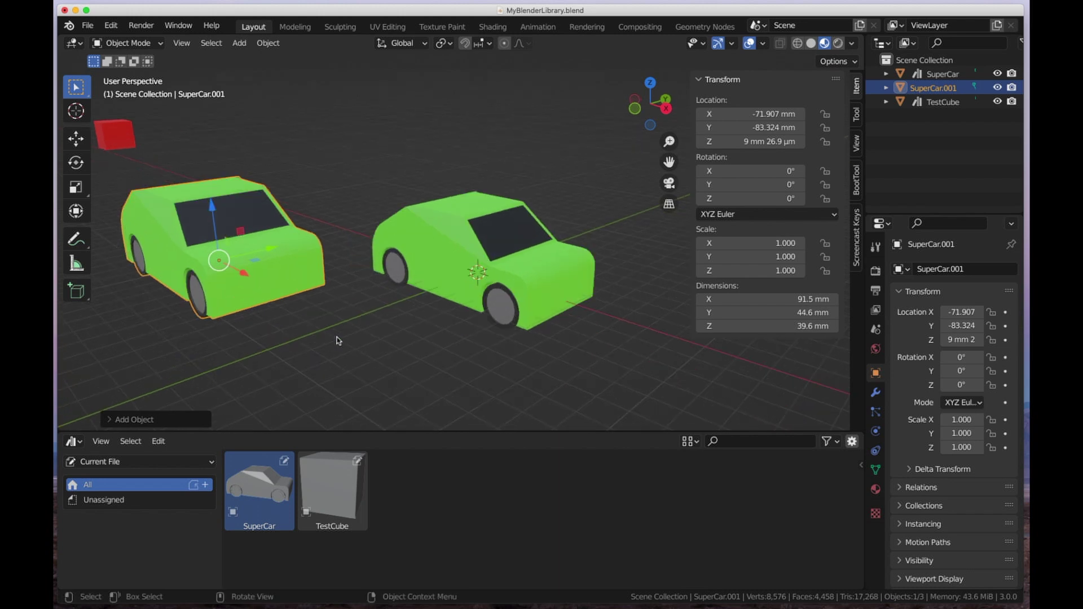
{"action": "left_click", "coordinate": [494, 272]}
{"action": "key", "text": "x"}
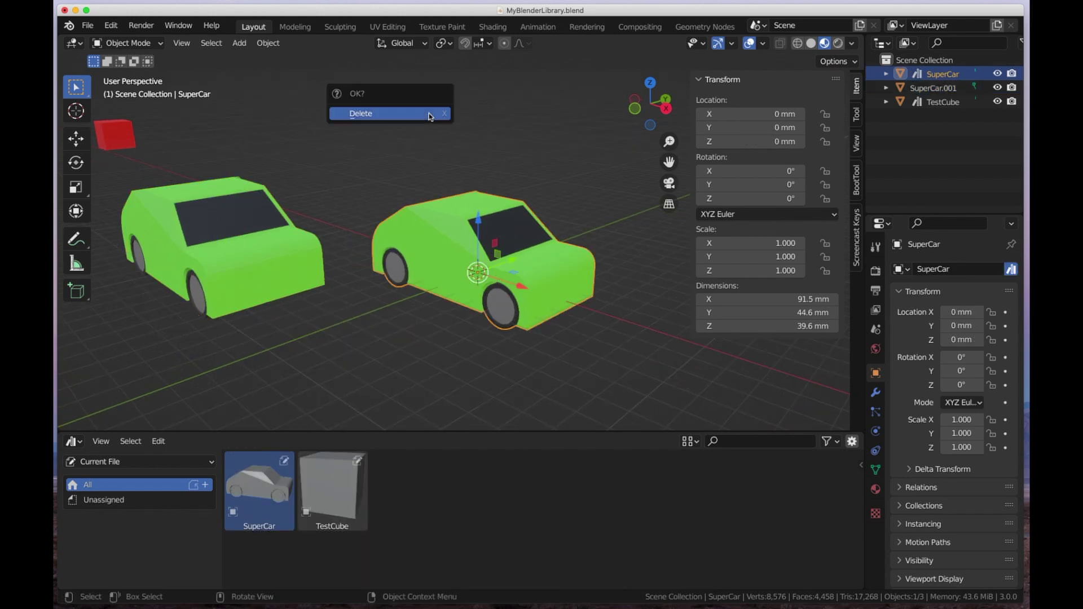
{"action": "left_click", "coordinate": [218, 255]}
{"action": "key", "text": "x"}
{"action": "left_click", "coordinate": [224, 274]}
Move SuperCar away from the origin to beside the red cube, at about X -506 mm and Y 92 mm
{"action": "left_click", "coordinate": [480, 279]}
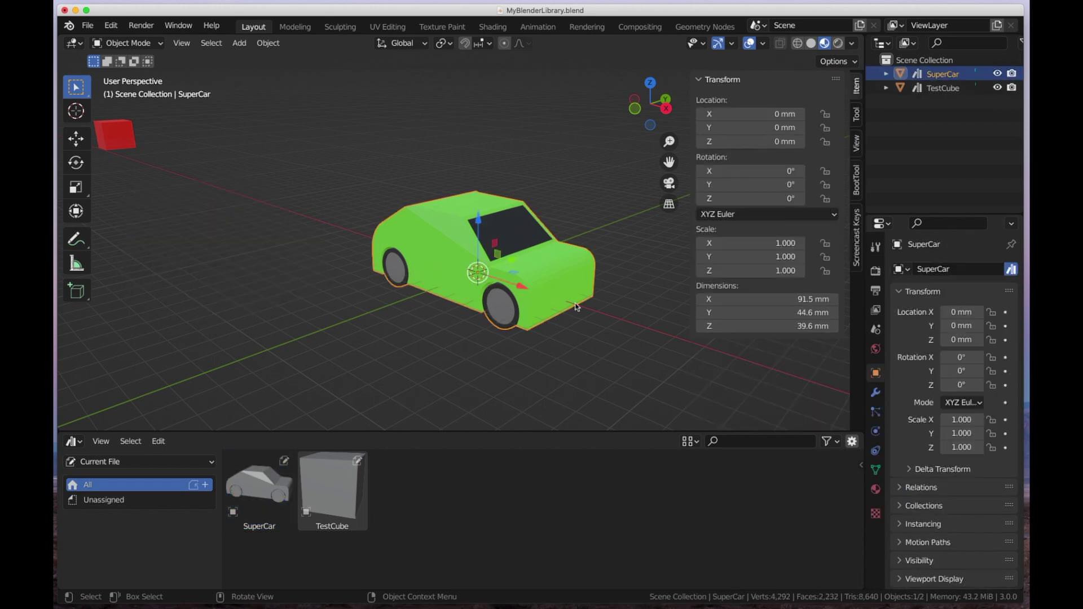
{"action": "key", "text": "g"}
{"action": "key", "text": "x"}
{"action": "left_click", "coordinate": [160, 179]}
{"action": "key", "text": "g"}
{"action": "key", "text": "y"}
{"action": "left_click", "coordinate": [265, 140]}
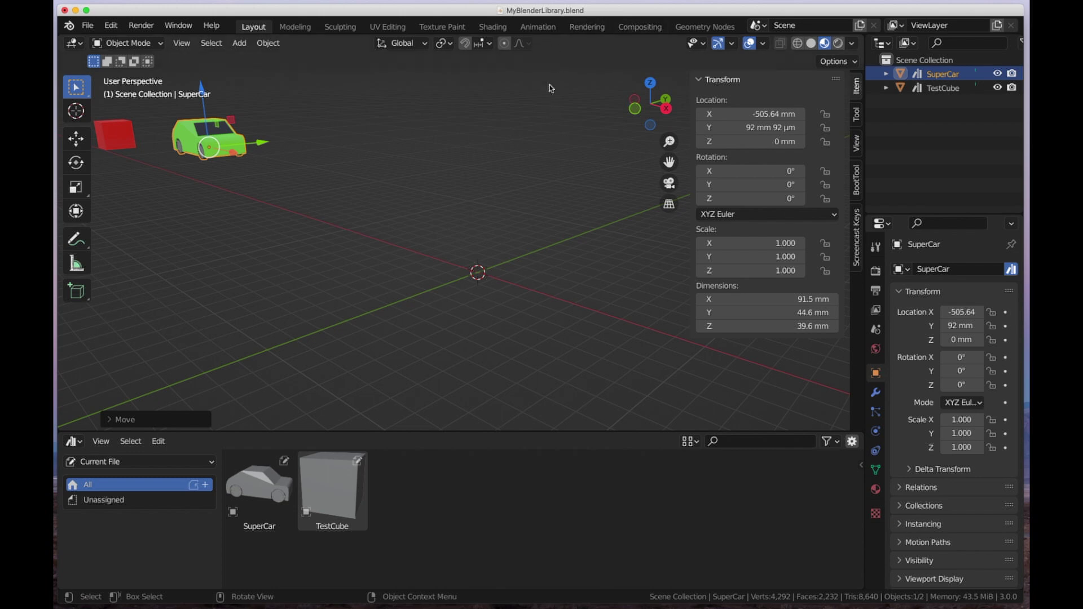
Save the library file MyBlenderLibrary.blend
{"action": "left_click", "coordinate": [88, 25]}
{"action": "mouse_move", "coordinate": [117, 225]}
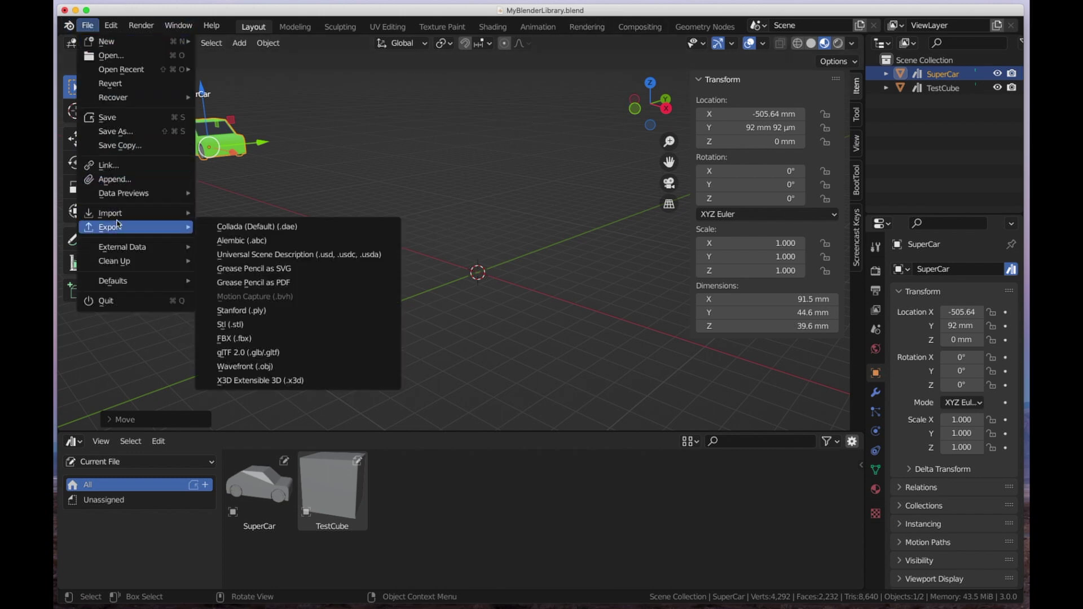
{"action": "left_click", "coordinate": [118, 119]}
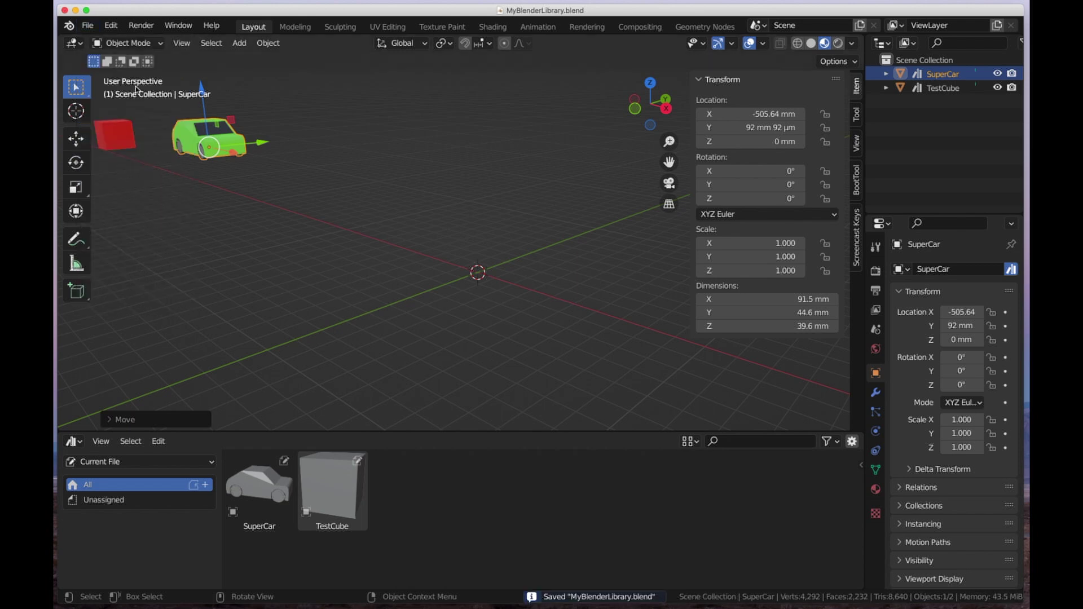
Start a new General file, then open the recent file PetersSuperCar.blend without saving the untitled one
{"action": "left_click", "coordinate": [87, 25]}
{"action": "mouse_move", "coordinate": [99, 44]}
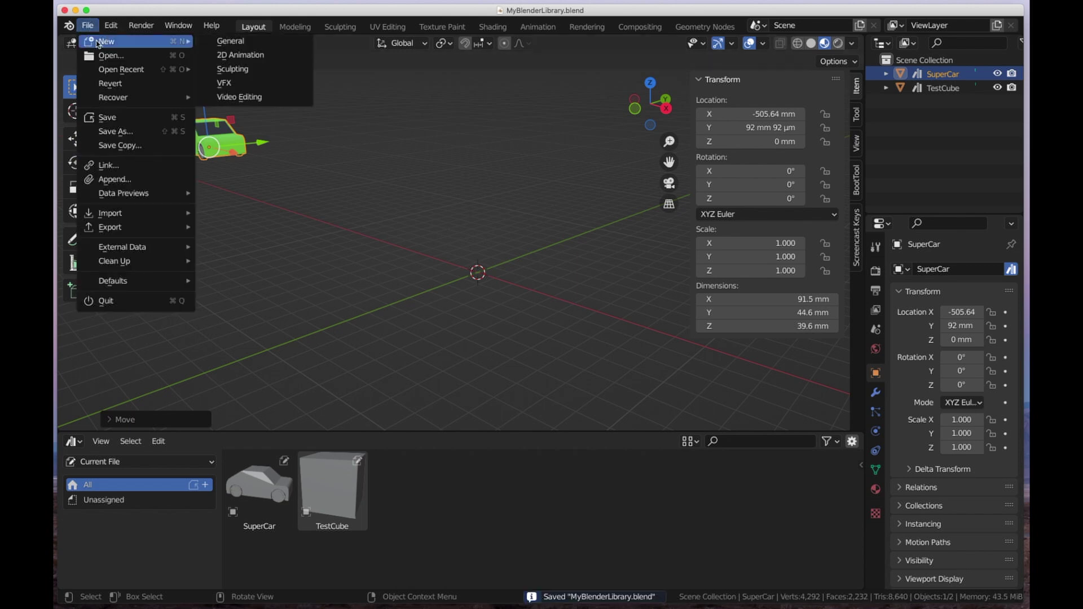
{"action": "left_click", "coordinate": [230, 41]}
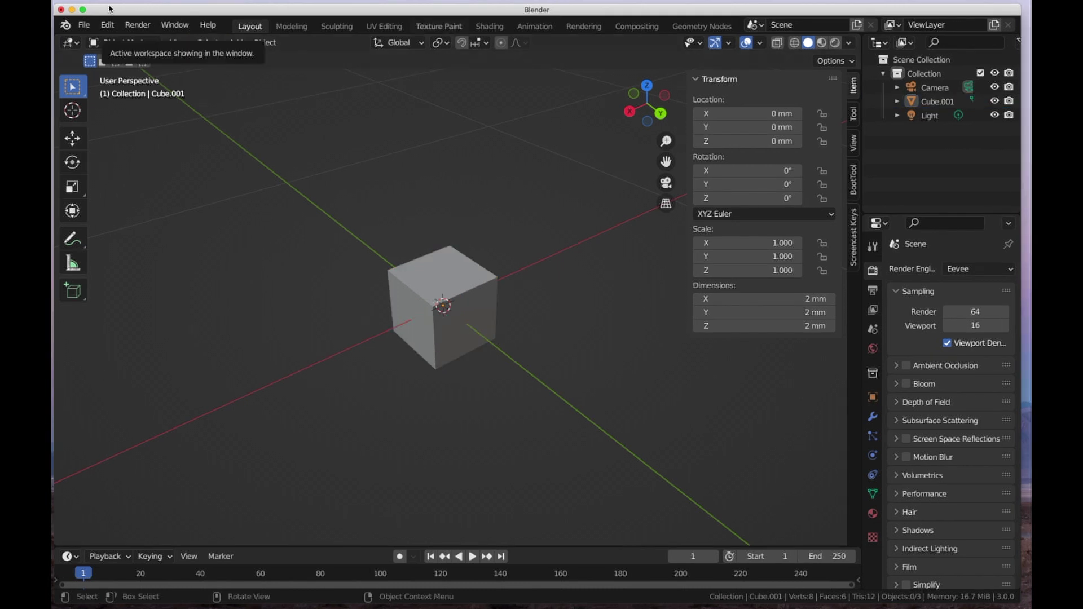
{"action": "left_click", "coordinate": [84, 25]}
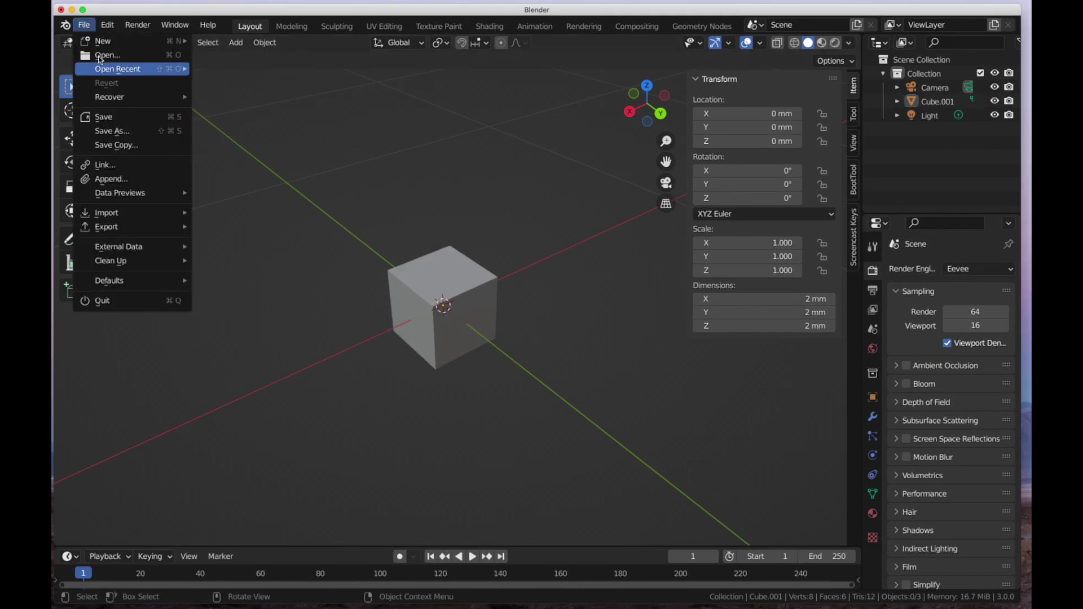
{"action": "mouse_move", "coordinate": [111, 70]}
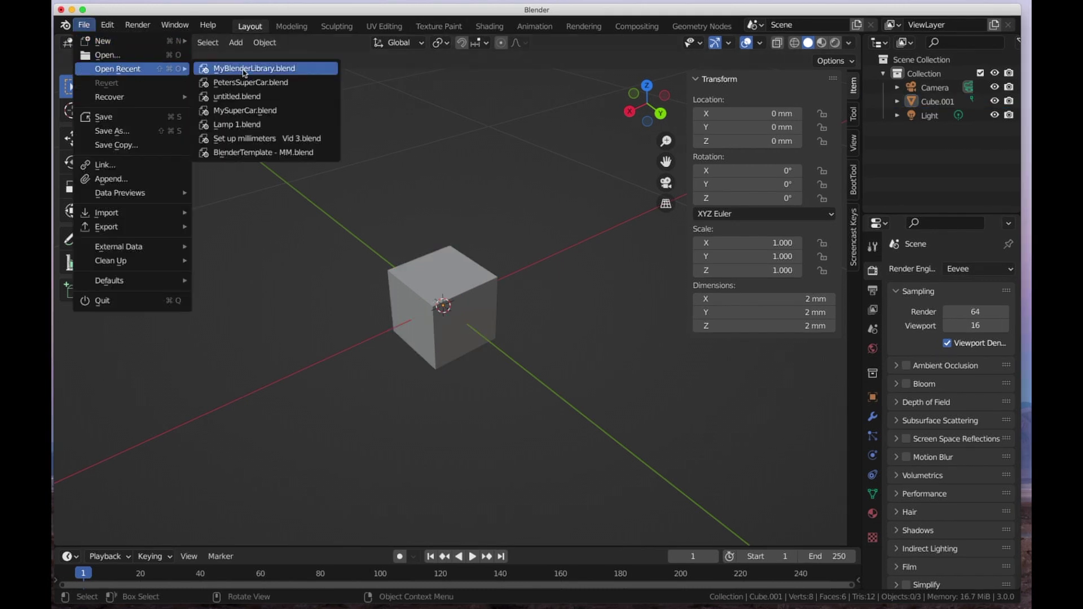
{"action": "left_click", "coordinate": [264, 84]}
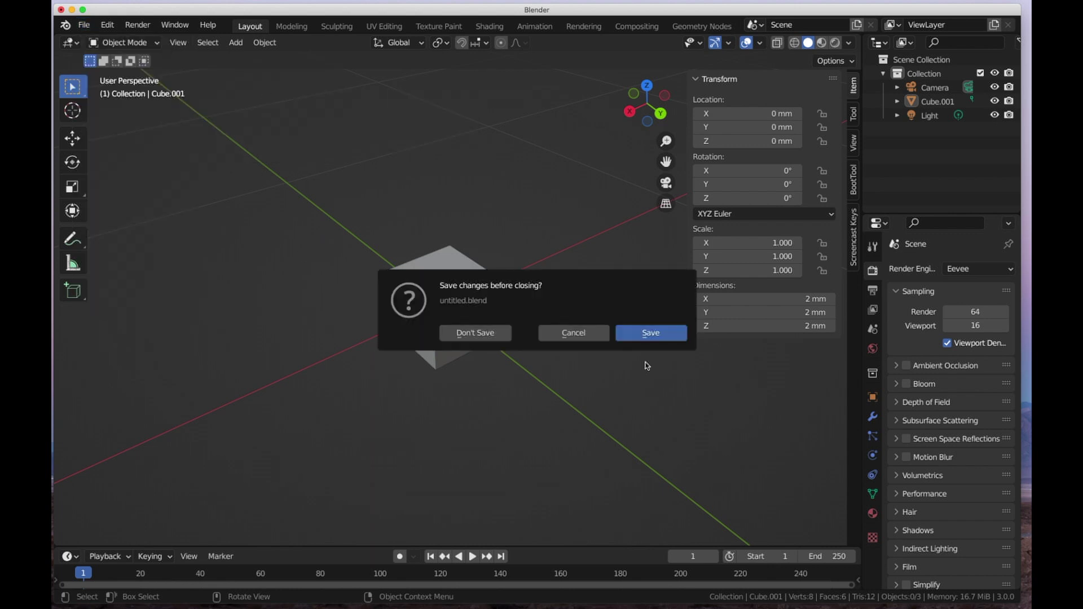
{"action": "left_click", "coordinate": [492, 332]}
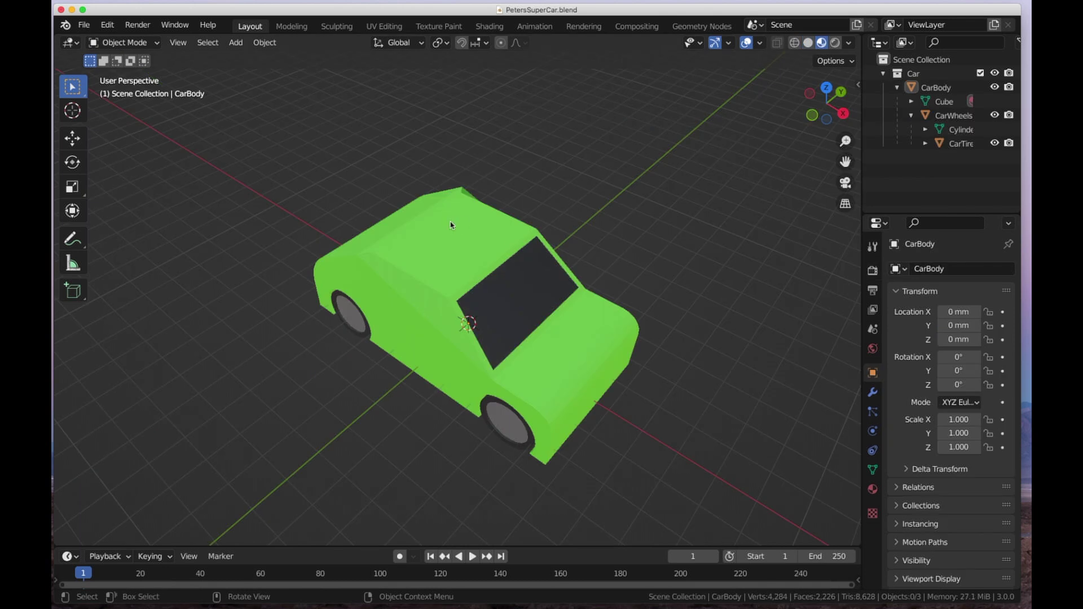
Select the car's body, tires and wheels one at a time to check how the model is divided into objects
{"action": "middle_click_drag", "start_coordinate": [568, 294], "coordinate": [599, 249]}
{"action": "left_click", "coordinate": [415, 285]}
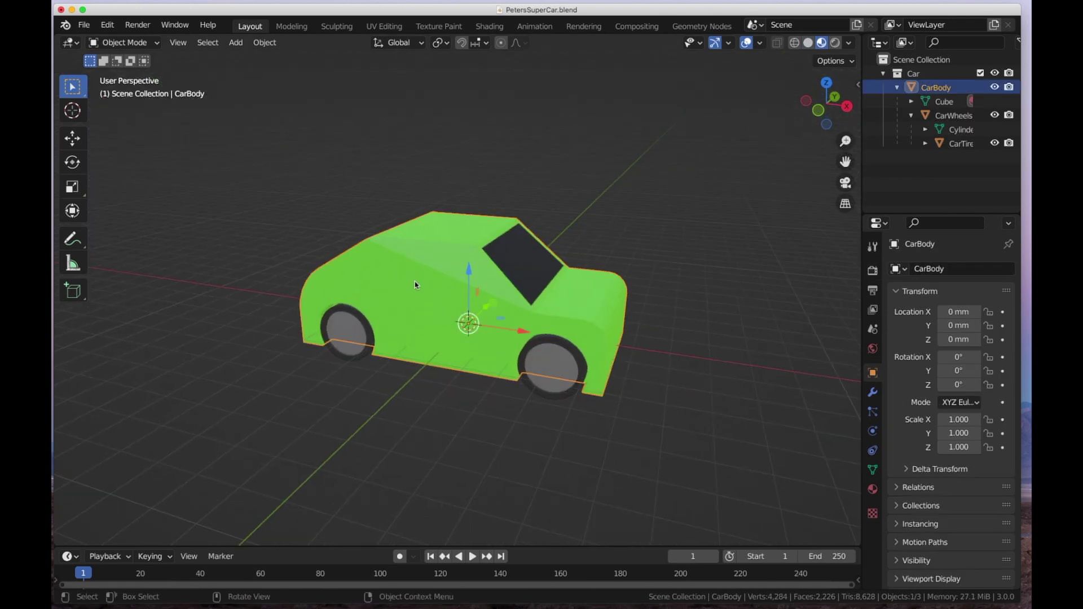
{"action": "left_click", "coordinate": [356, 355]}
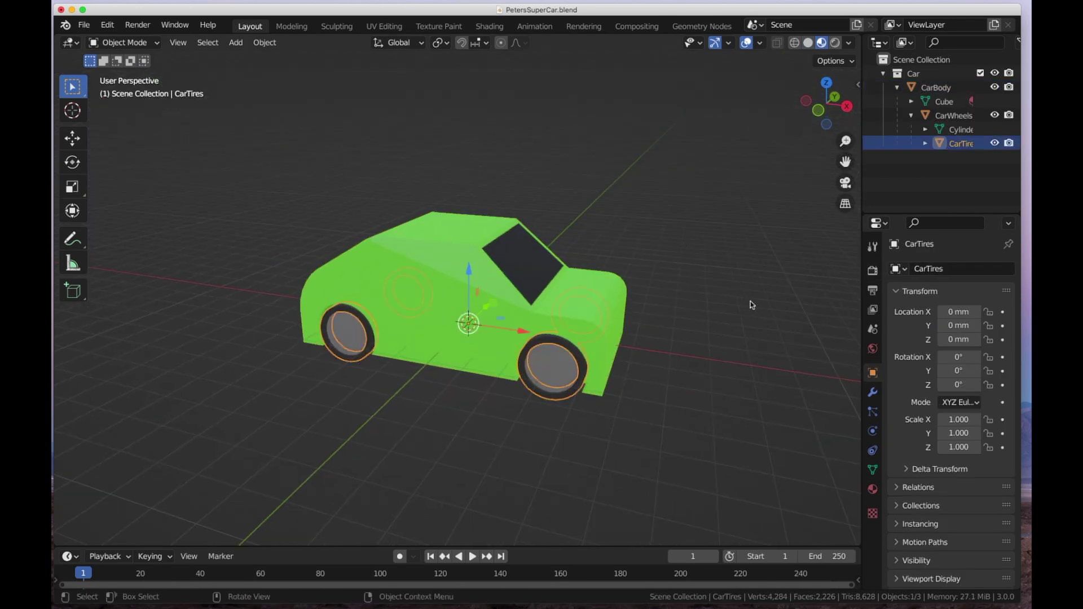
{"action": "left_click", "coordinate": [735, 339]}
{"action": "left_click", "coordinate": [545, 362]}
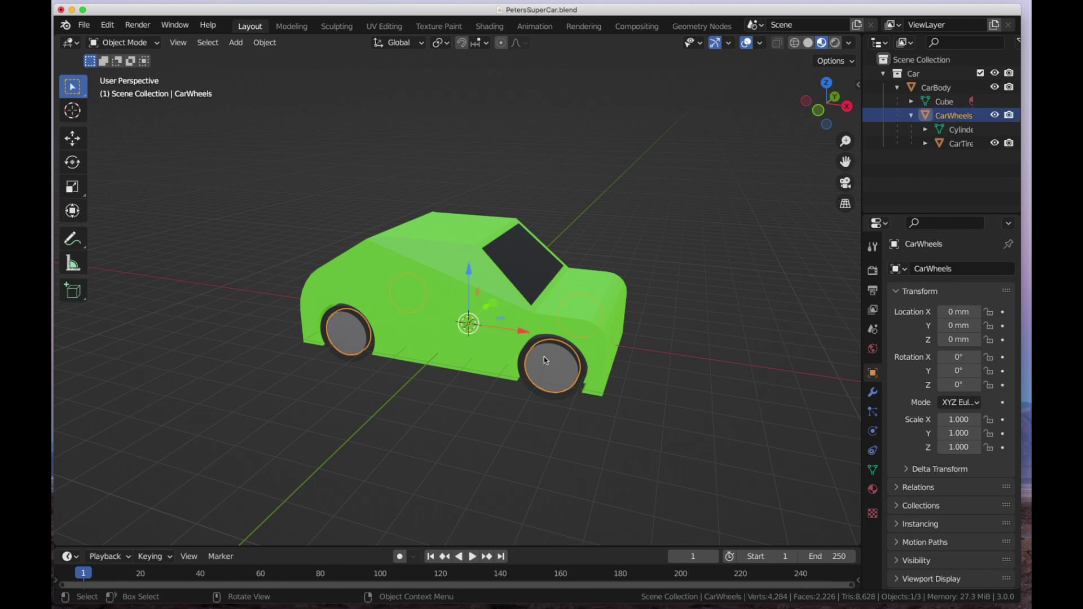
Move CarBody with its attached wheels and tires by about -3.35 mm in X, 1.06 mm in Y and 6.4 mm in Z
{"action": "left_click", "coordinate": [422, 265]}
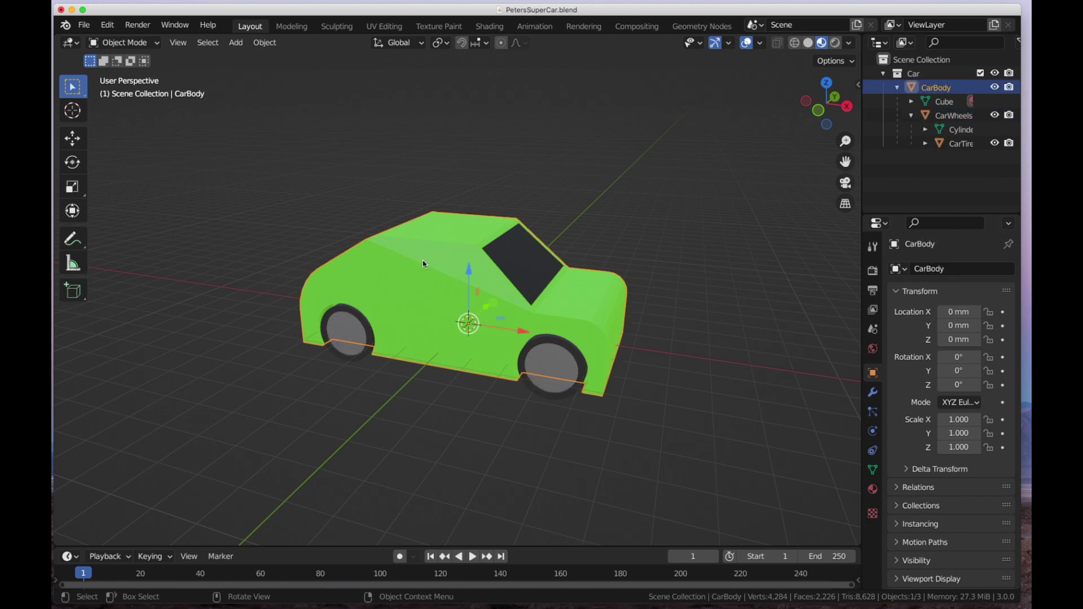
{"action": "key", "text": "g"}
{"action": "left_click", "coordinate": [416, 245]}
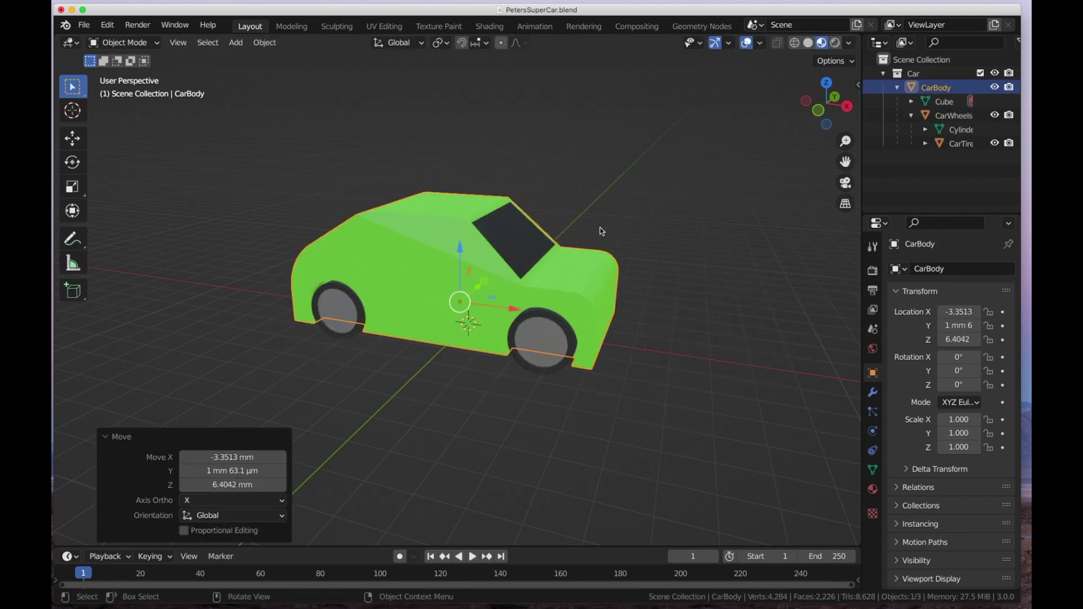
{"action": "left_click", "coordinate": [466, 419]}
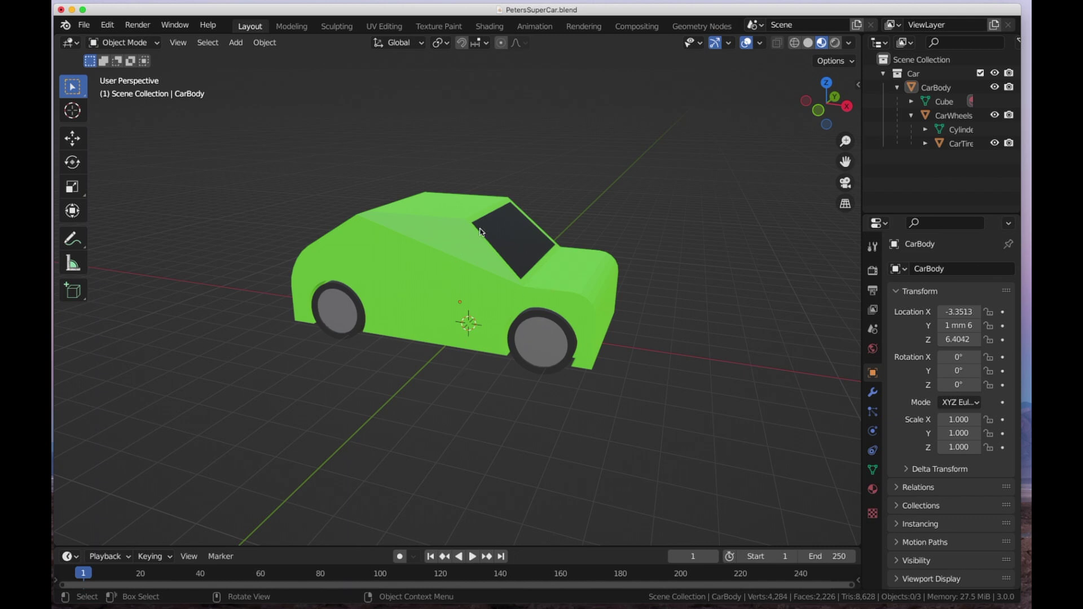
Select CarBody, CarWheels and CarTires together and apply all their transforms
{"action": "left_click", "coordinate": [472, 255]}
{"action": "left_click_drag", "start_coordinate": [225, 154], "coordinate": [687, 440]}
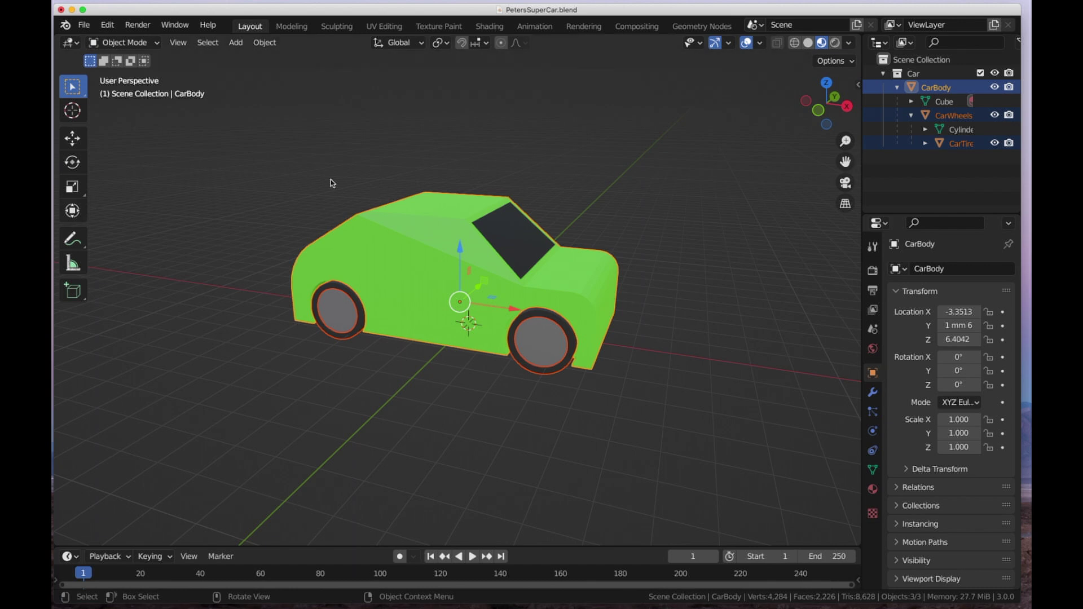
{"action": "key", "text": "ctrl"}
{"action": "key", "text": "ctrl+a"}
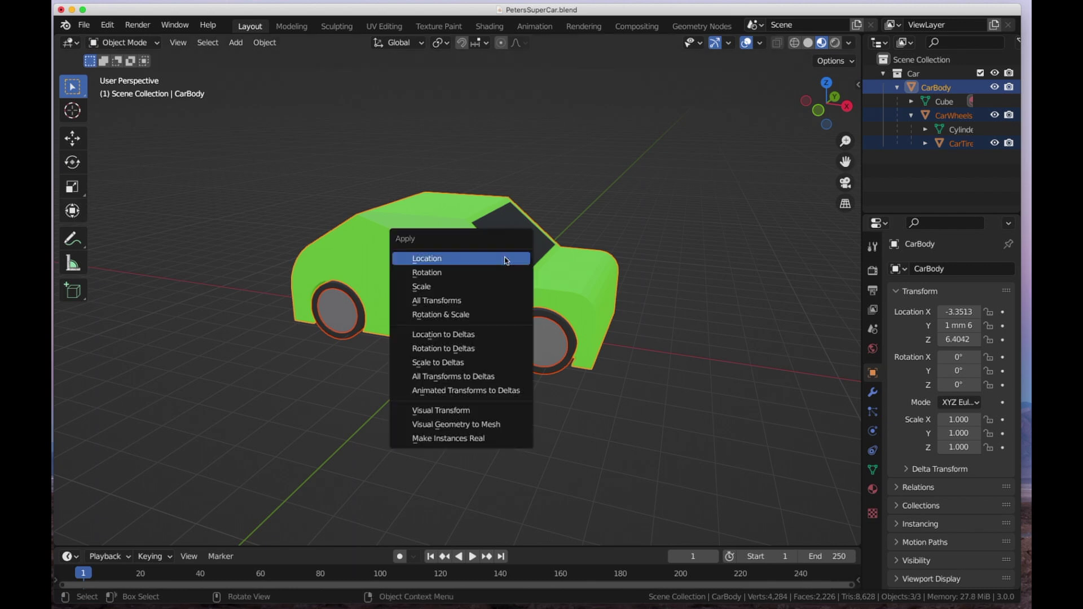
{"action": "left_click", "coordinate": [411, 300]}
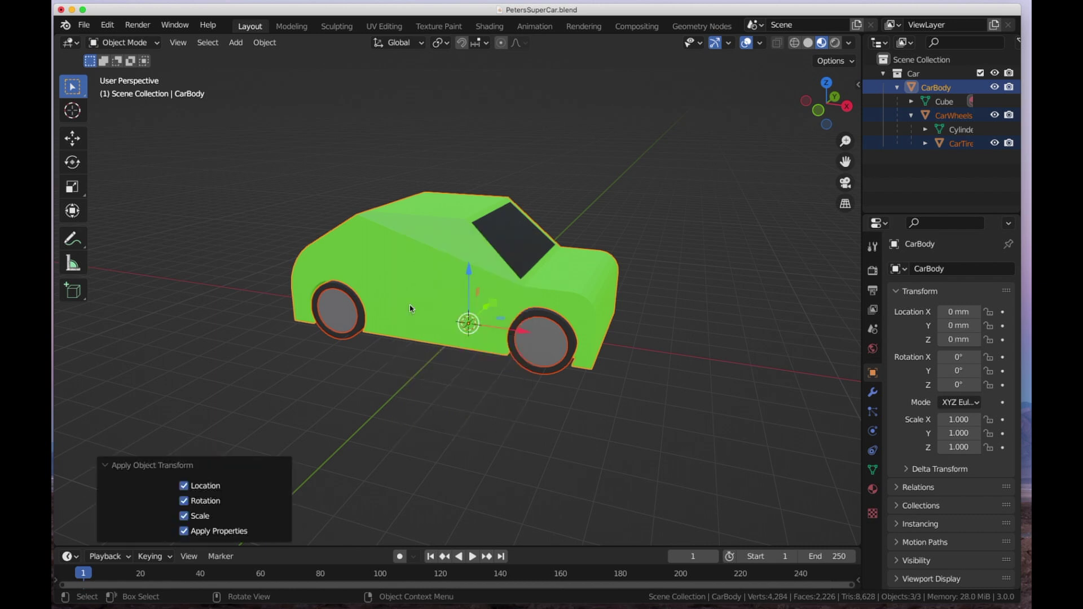
{"action": "left_click", "coordinate": [308, 436]}
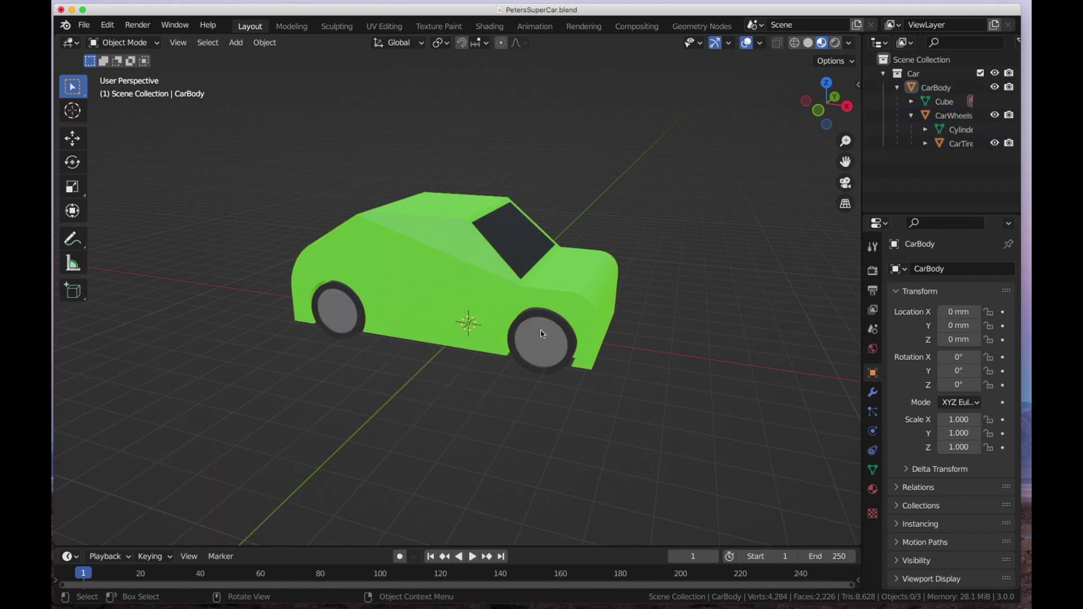
Select all three car parts and join them into the single CarBody object
{"action": "key", "text": "b"}
{"action": "left_click_drag", "start_coordinate": [303, 159], "coordinate": [664, 398]}
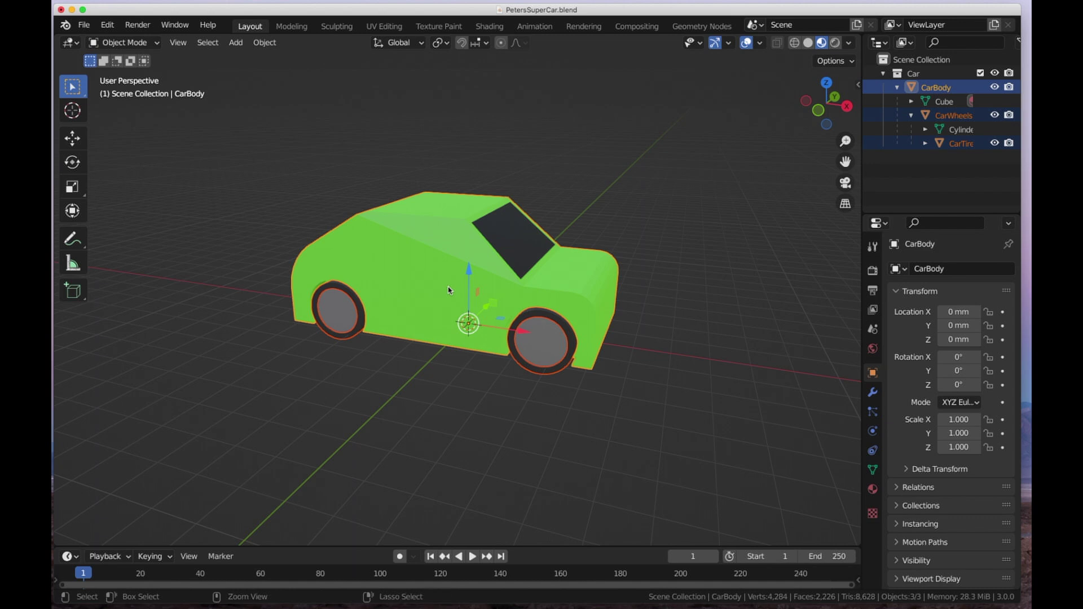
{"action": "key", "text": "ctrl+j"}
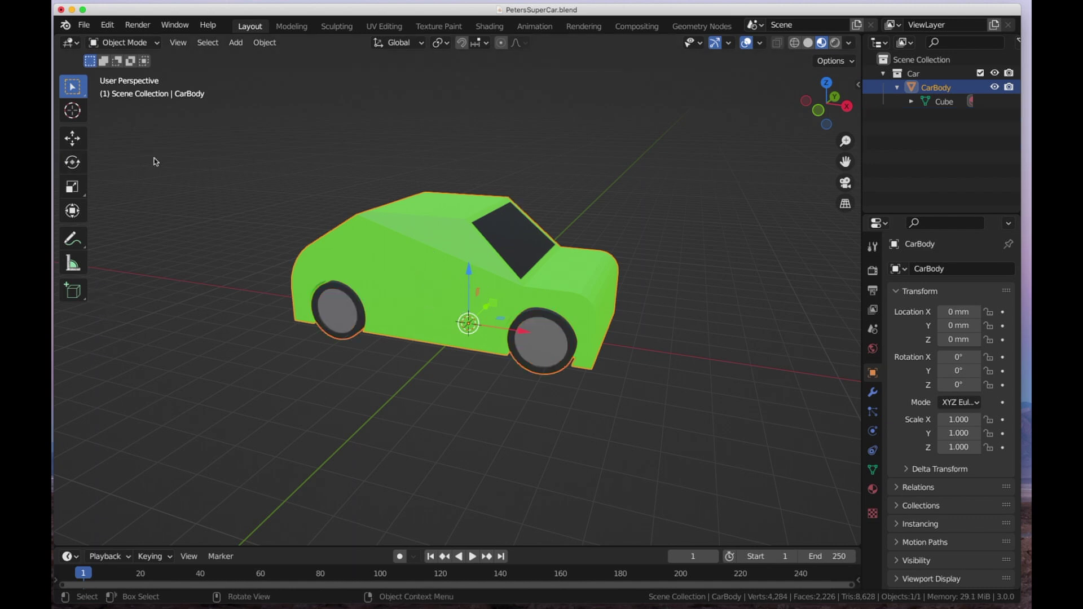
Export only the selected CarBody as the Wavefront file PetersSuperCar.obj in the Test Car folder
{"action": "left_click", "coordinate": [84, 25]}
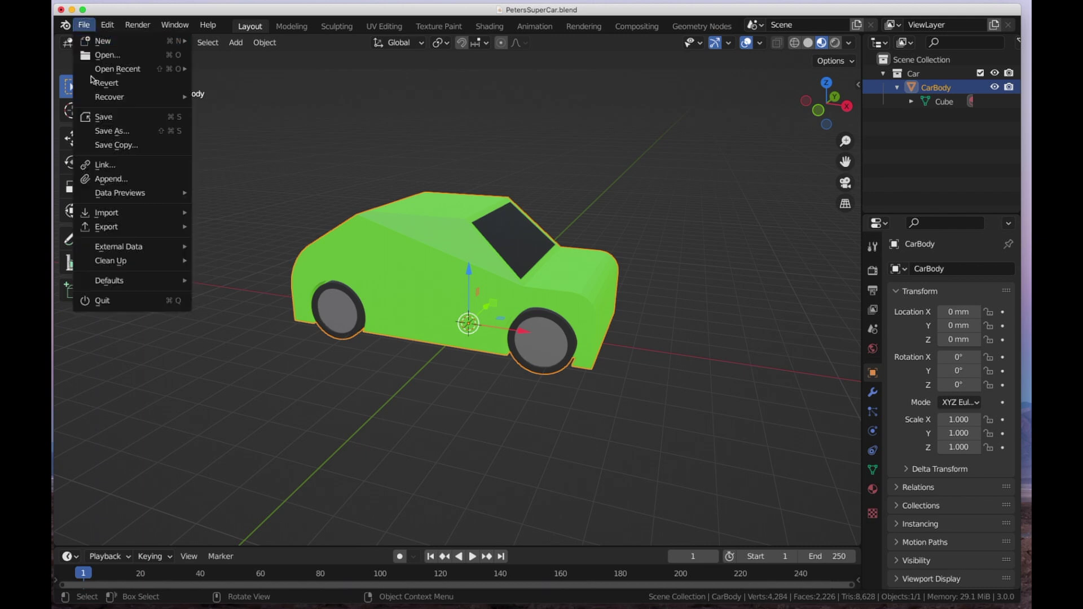
{"action": "mouse_move", "coordinate": [107, 228]}
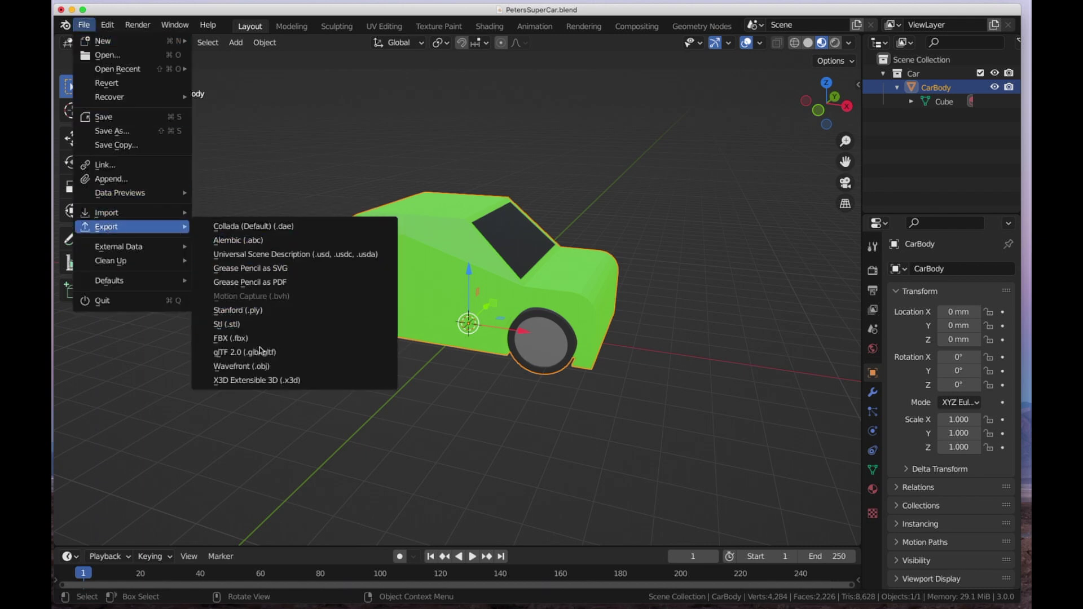
{"action": "left_click", "coordinate": [255, 367]}
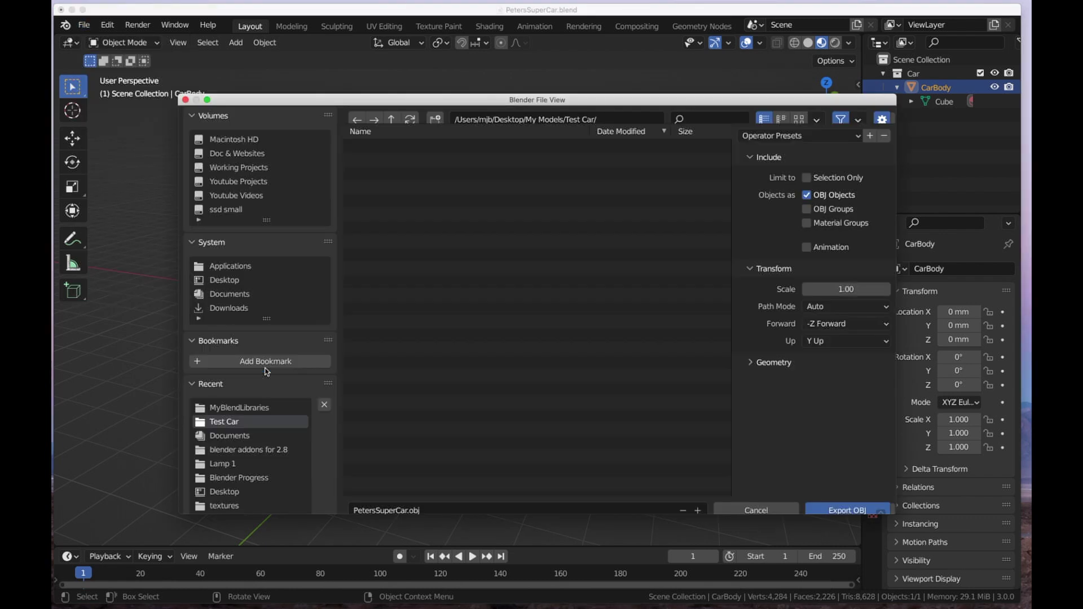
{"action": "left_click", "coordinate": [818, 191]}
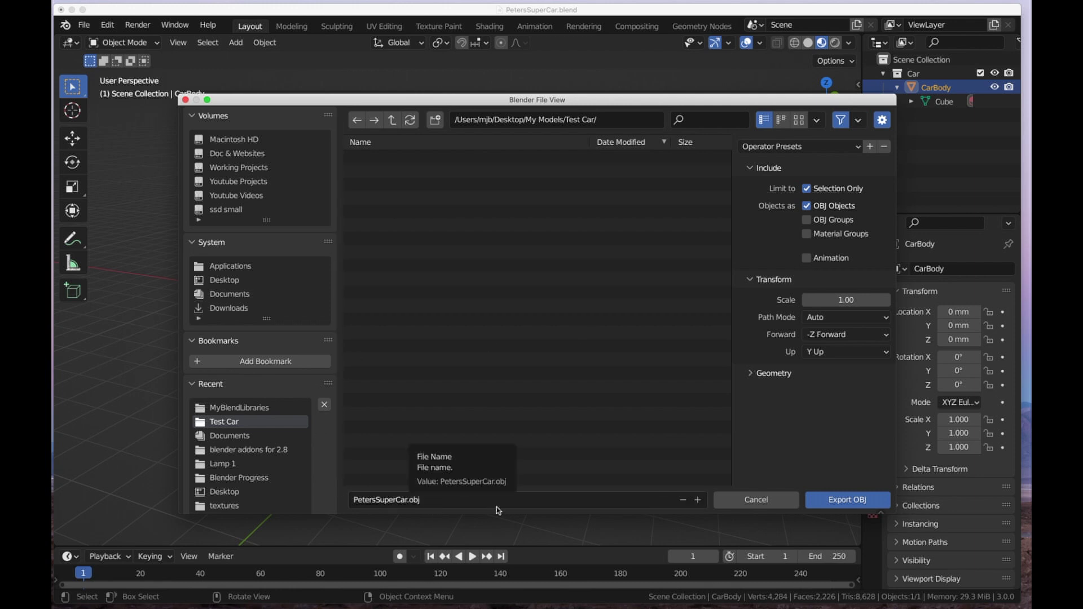
{"action": "left_click", "coordinate": [850, 502]}
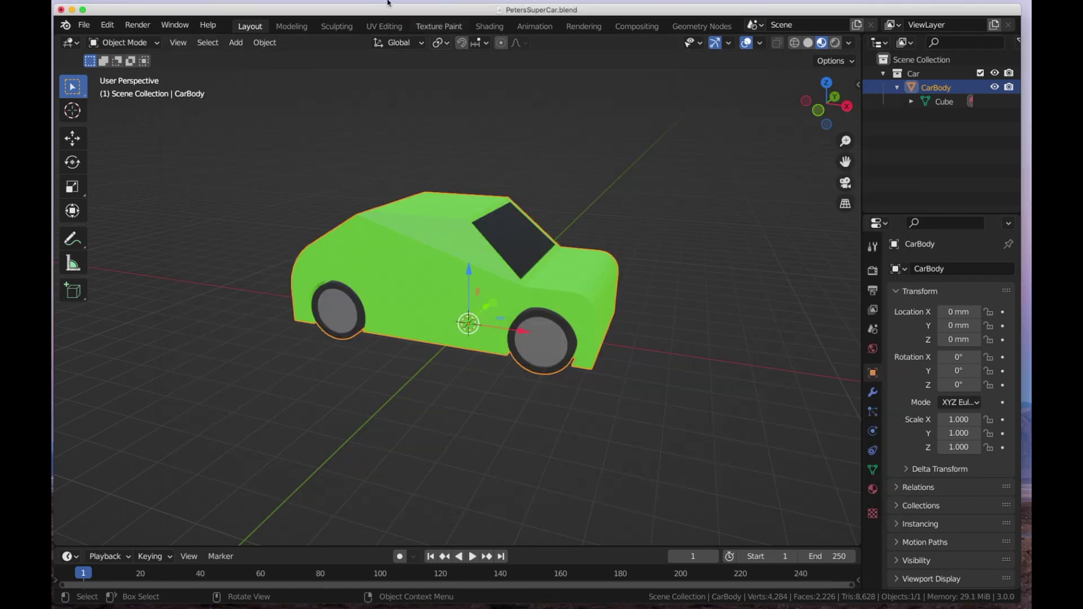
Open the recent file MyBlenderLibrary.blend without saving PetersSuperCar.blend, and select its SuperCar and TestCube assets to check them
{"action": "left_click", "coordinate": [84, 25]}
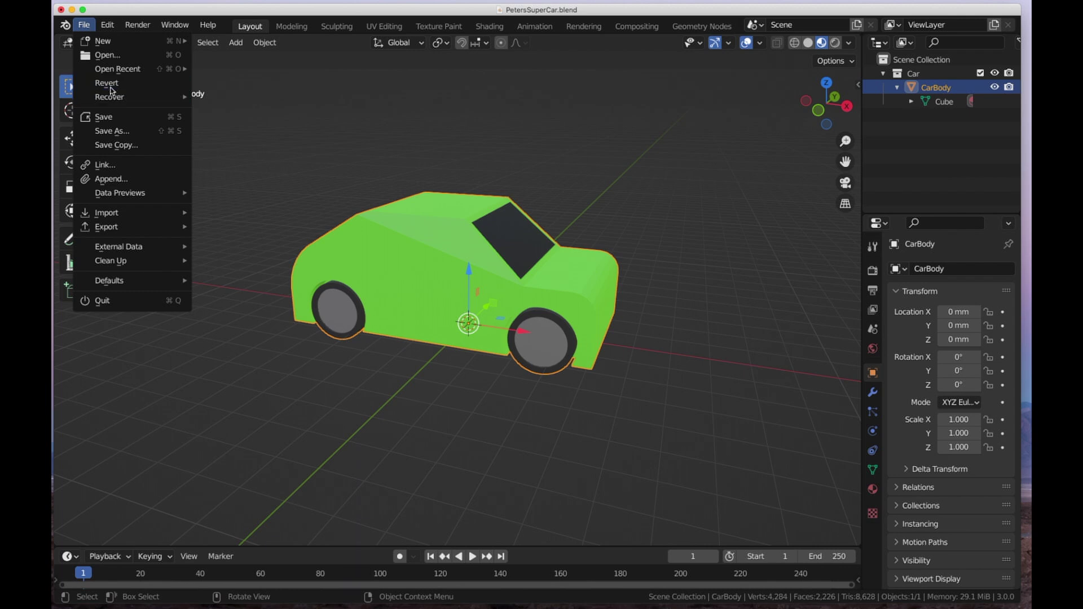
{"action": "mouse_move", "coordinate": [118, 69]}
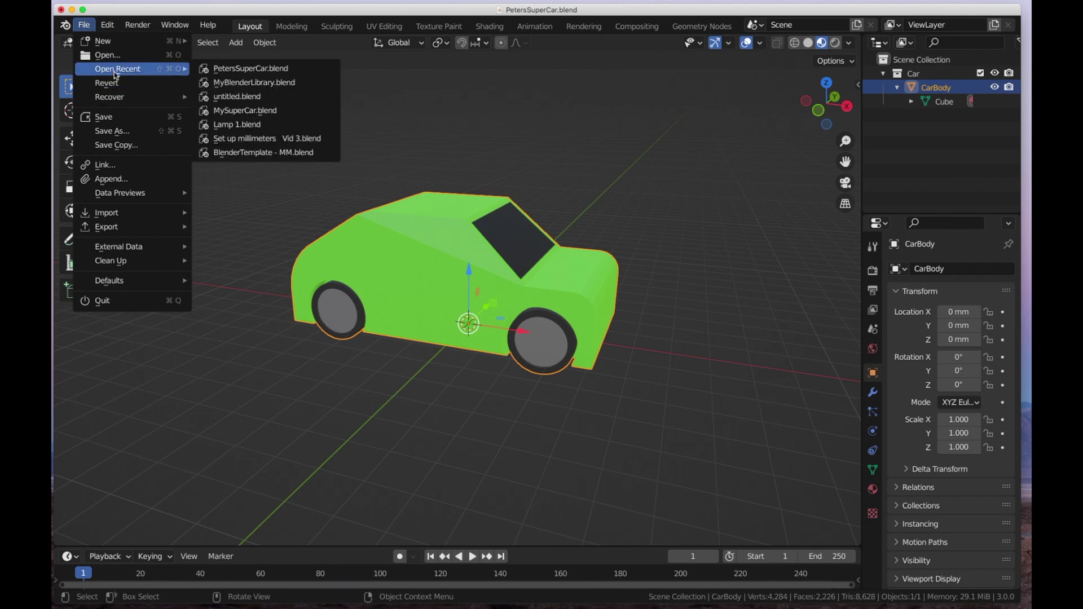
{"action": "left_click", "coordinate": [251, 83]}
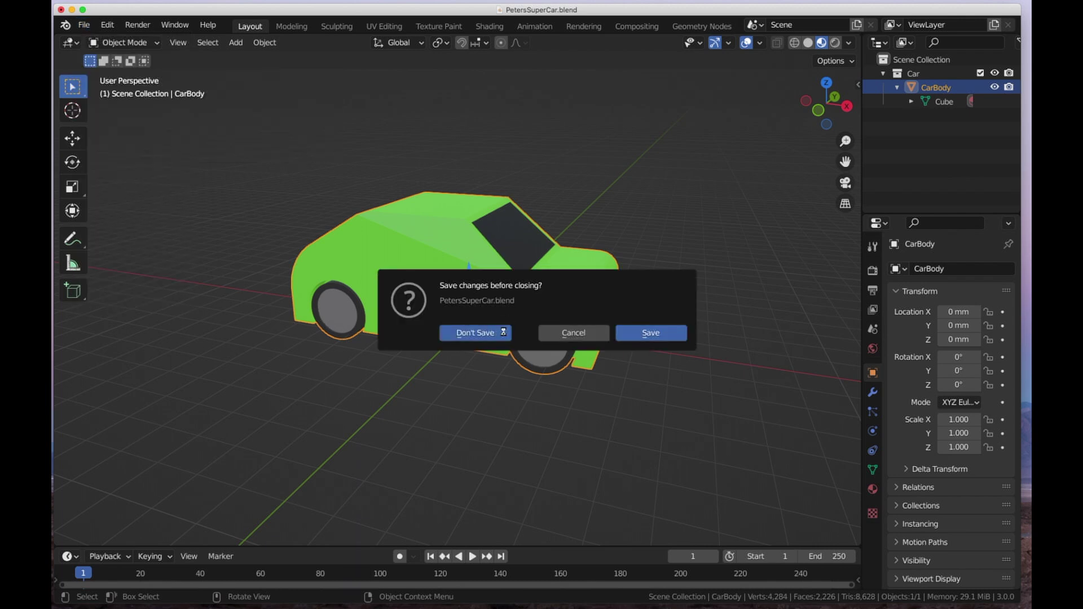
{"action": "key", "text": "d"}
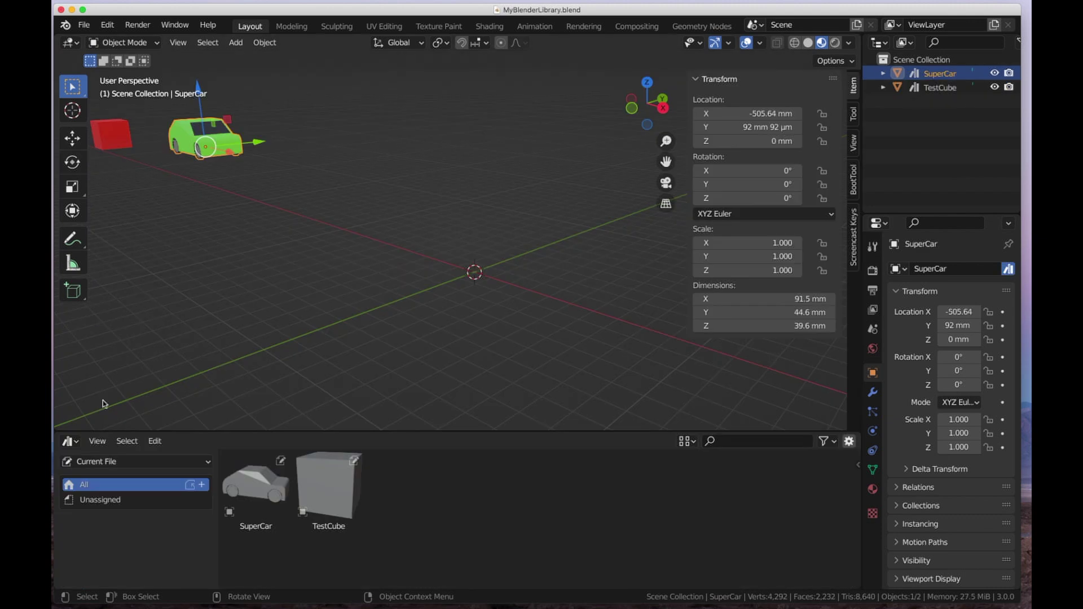
{"action": "left_click", "coordinate": [256, 484]}
{"action": "left_click", "coordinate": [347, 486]}
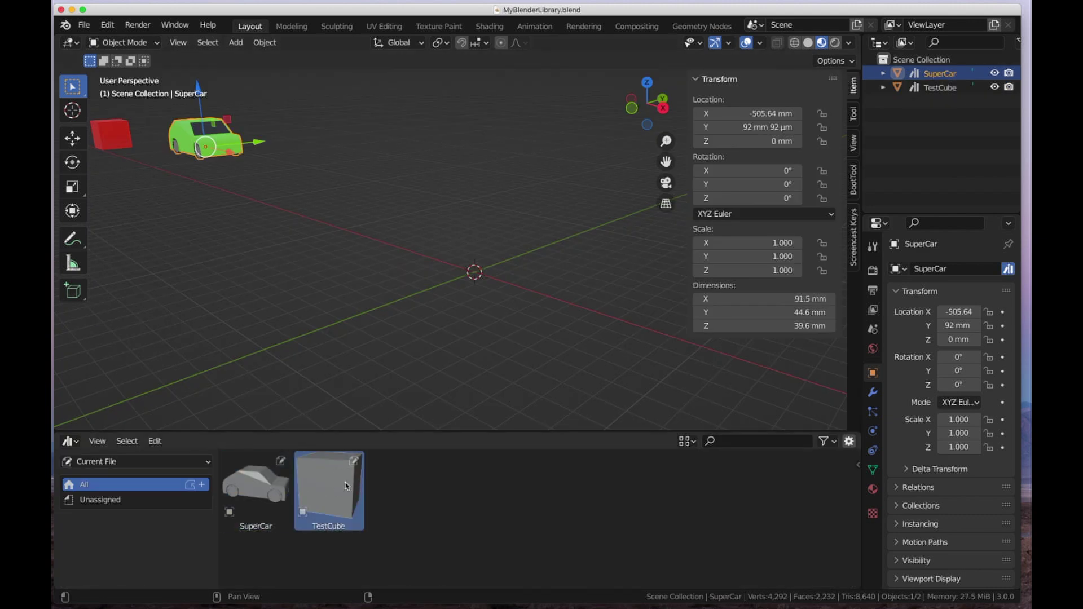
Import the Wavefront file PetersSuperCar.obj from the Test Car folder into the library scene
{"action": "left_click", "coordinate": [85, 26]}
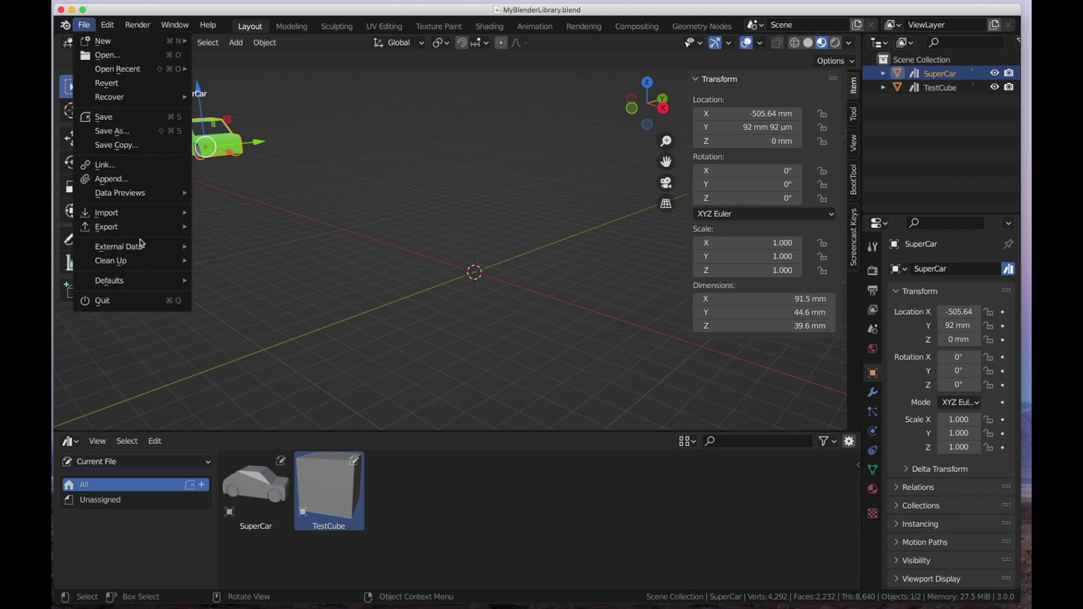
{"action": "mouse_move", "coordinate": [138, 216]}
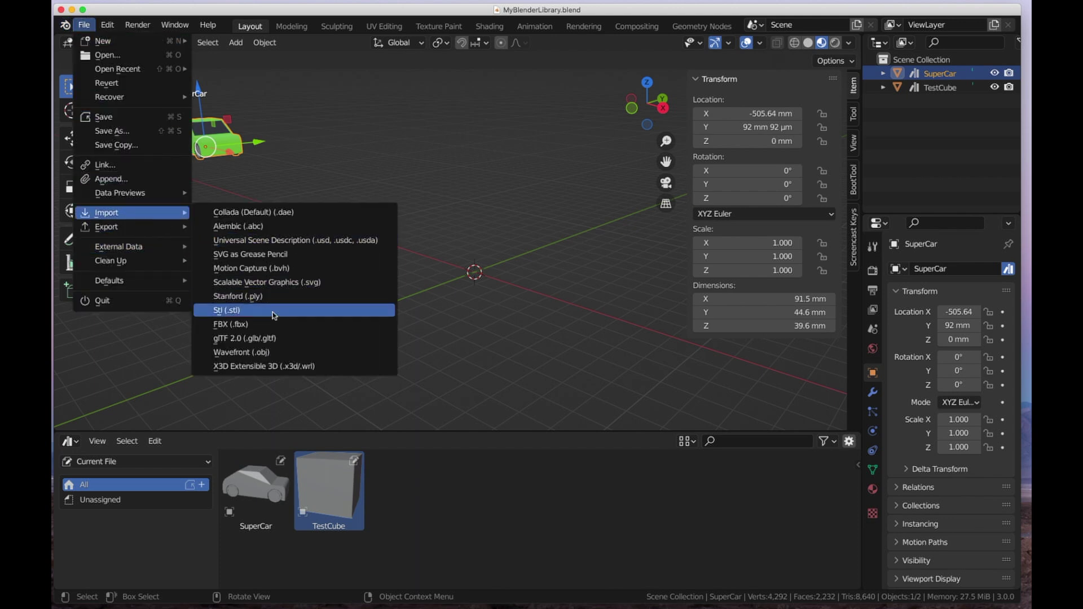
{"action": "left_click", "coordinate": [253, 353]}
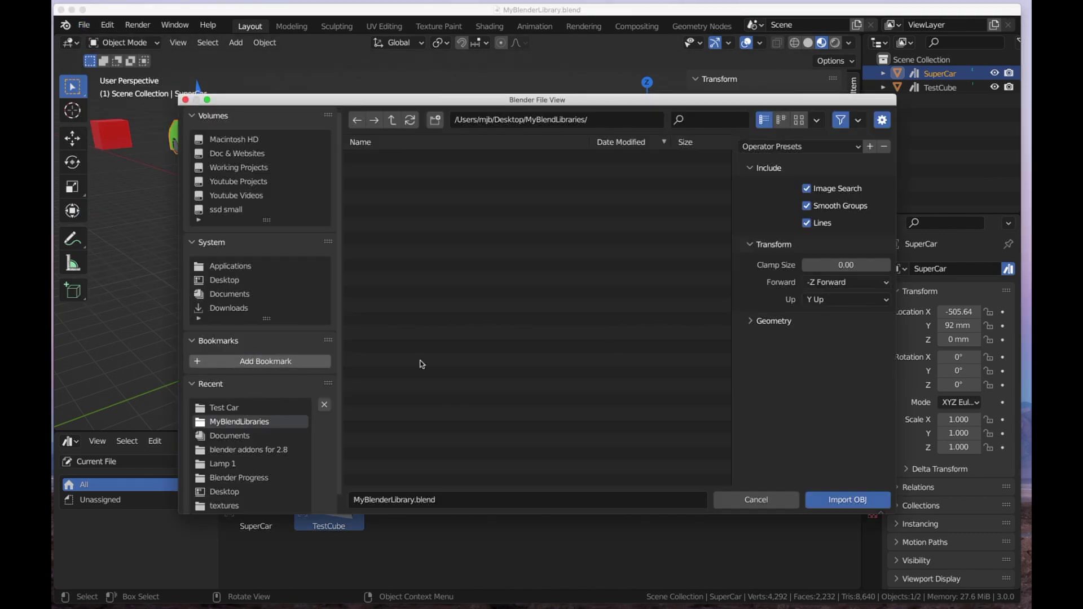
{"action": "left_click", "coordinate": [529, 120]}
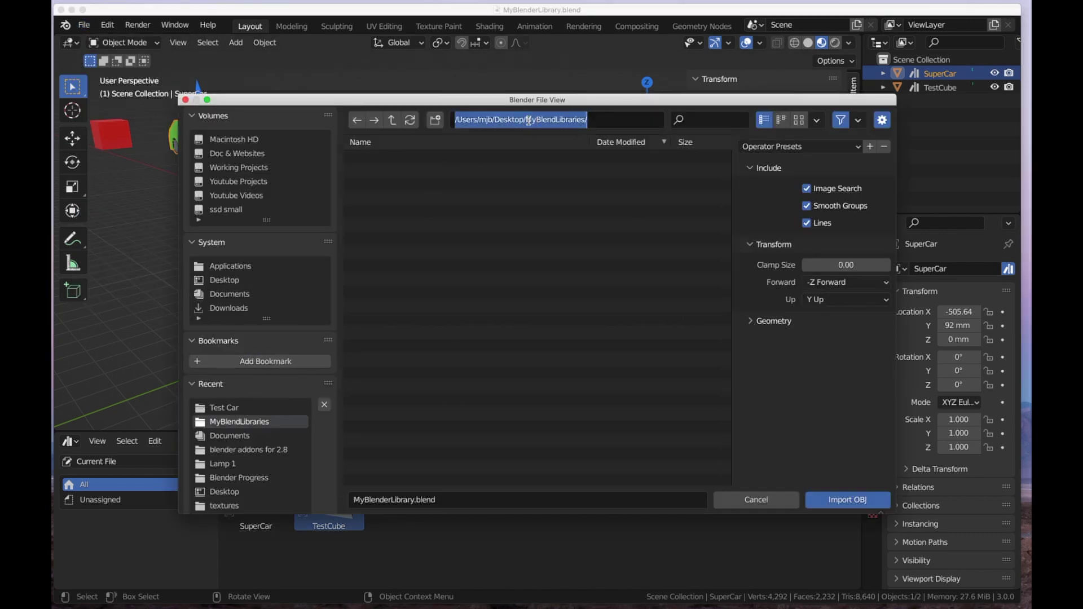
{"action": "left_click", "coordinate": [232, 408]}
{"action": "double_click", "coordinate": [232, 408]}
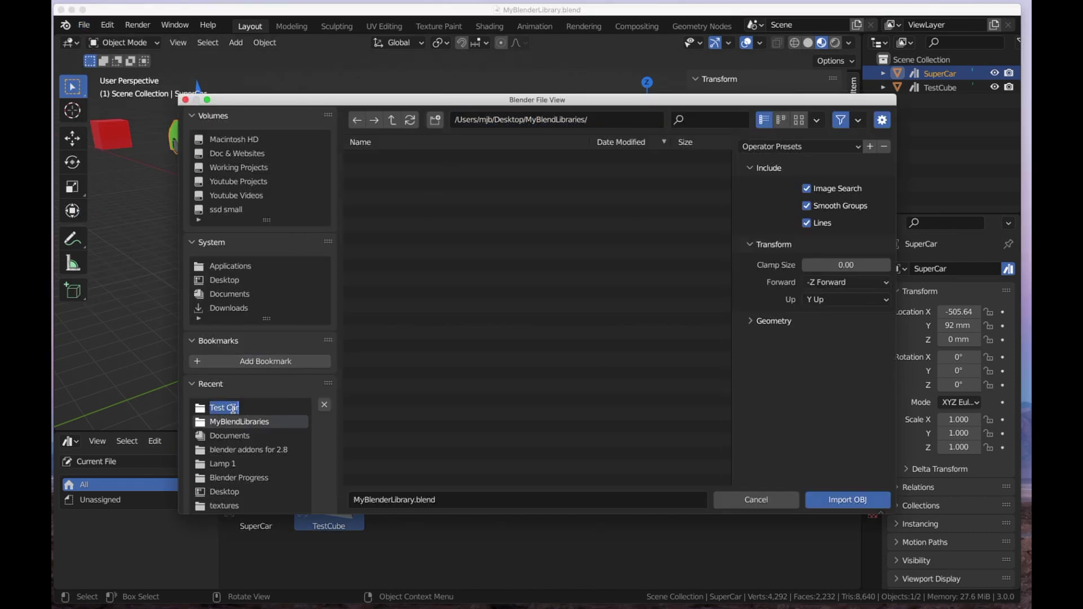
{"action": "left_click", "coordinate": [233, 409]}
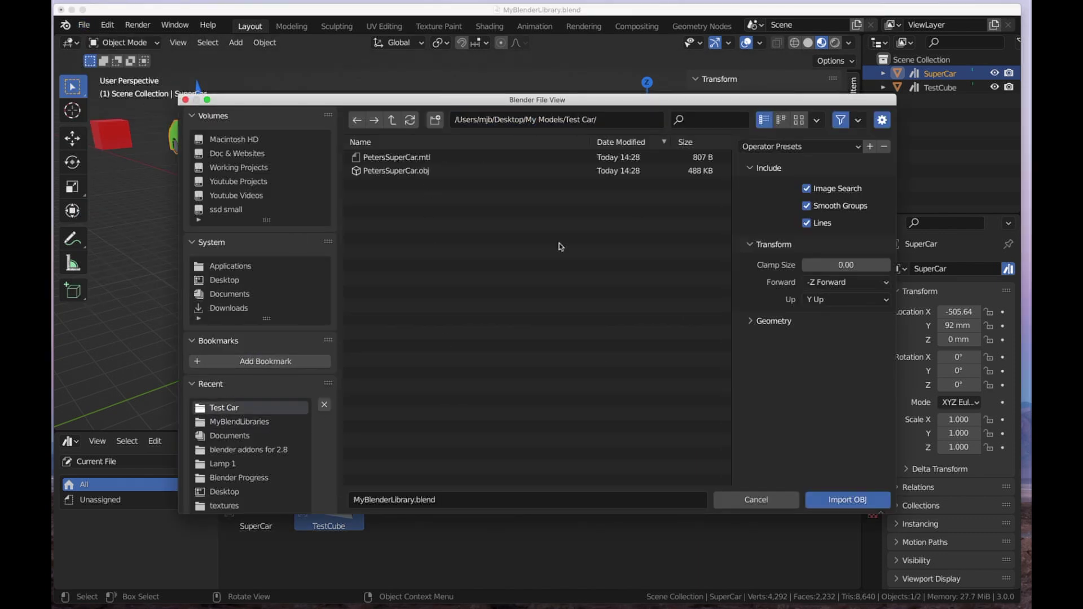
{"action": "double_click", "coordinate": [424, 172]}
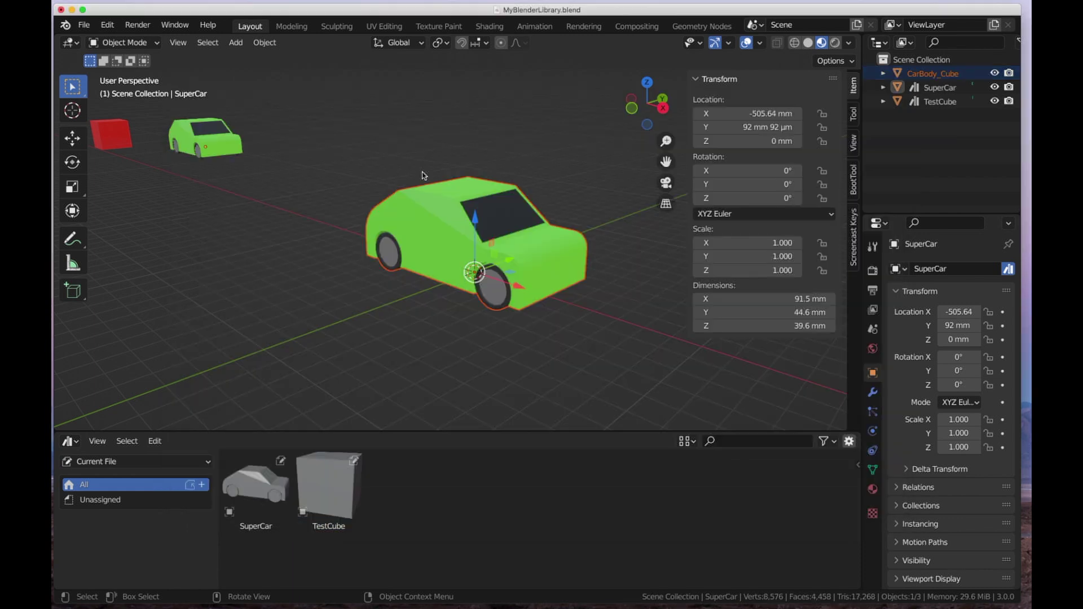
Select the imported car and rename it as SuperCar 2
{"action": "left_click", "coordinate": [452, 242]}
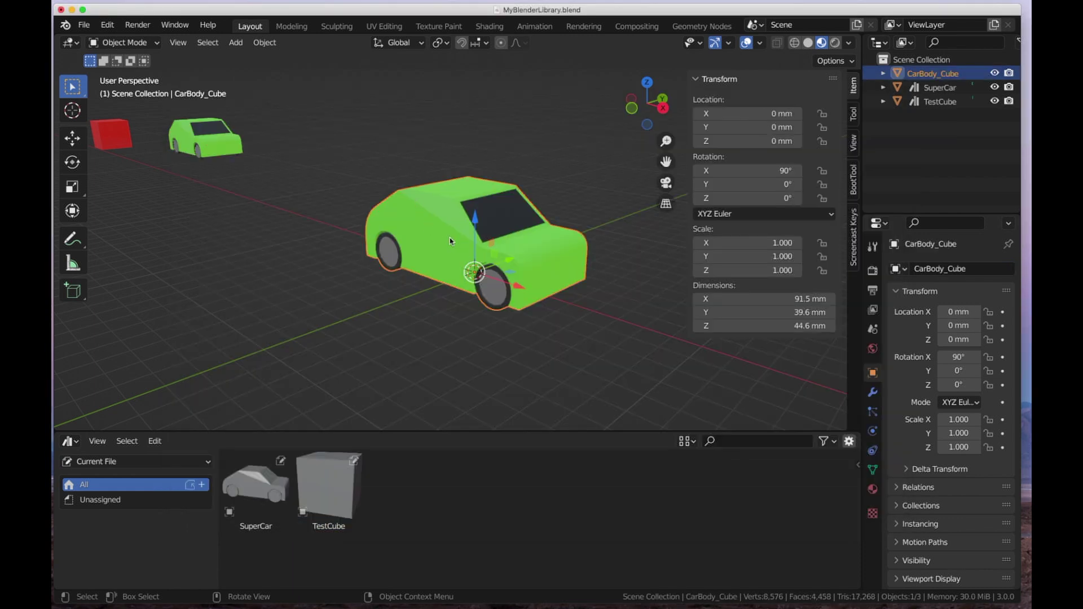
{"action": "double_click", "coordinate": [923, 74]}
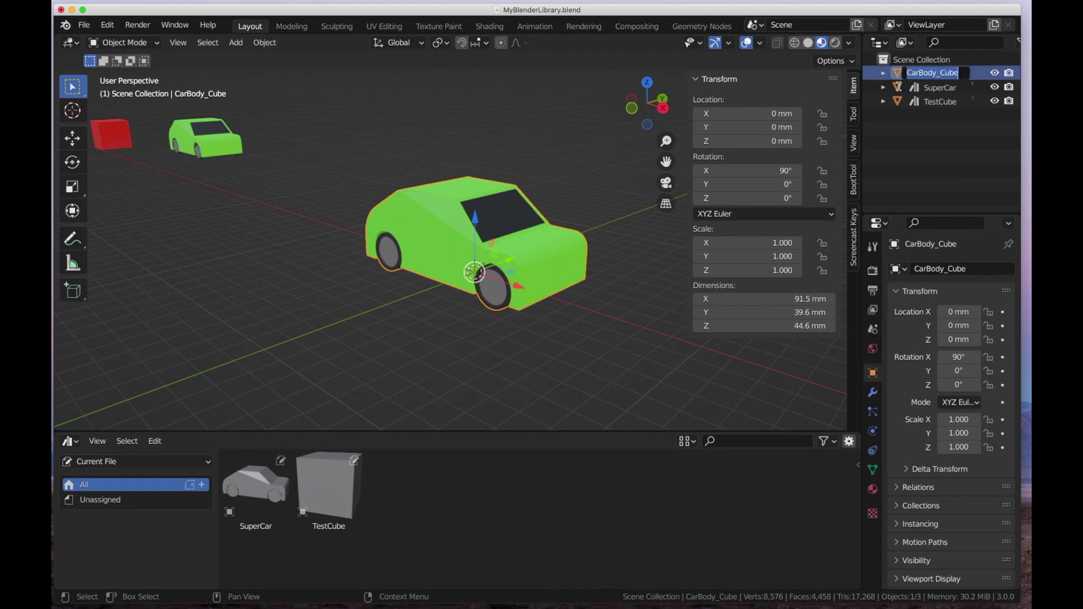
{"action": "type", "text": "SuperCar 2"}
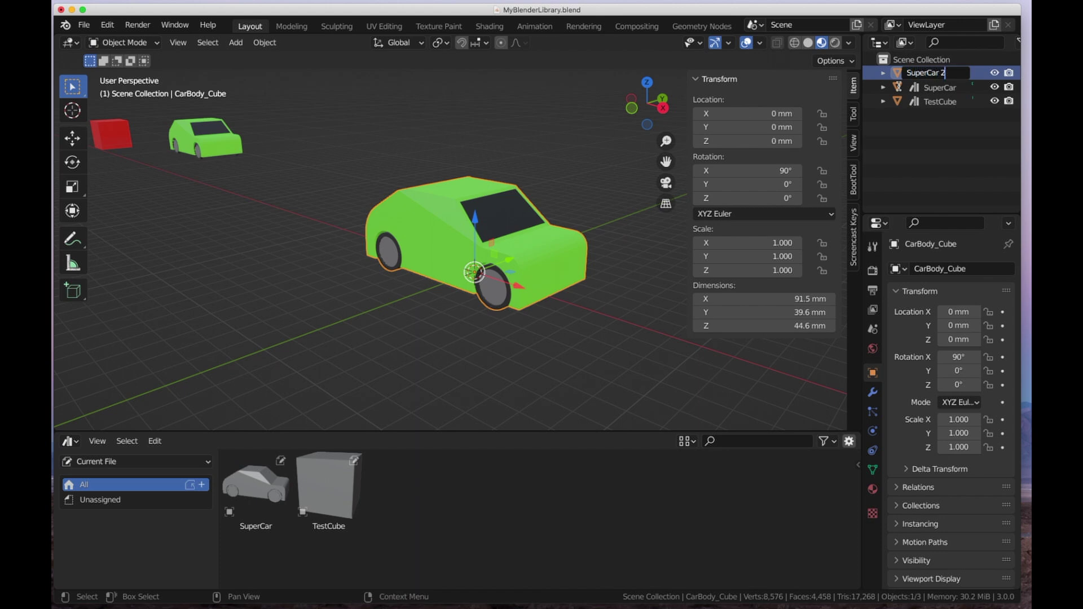
{"action": "key", "text": "Return"}
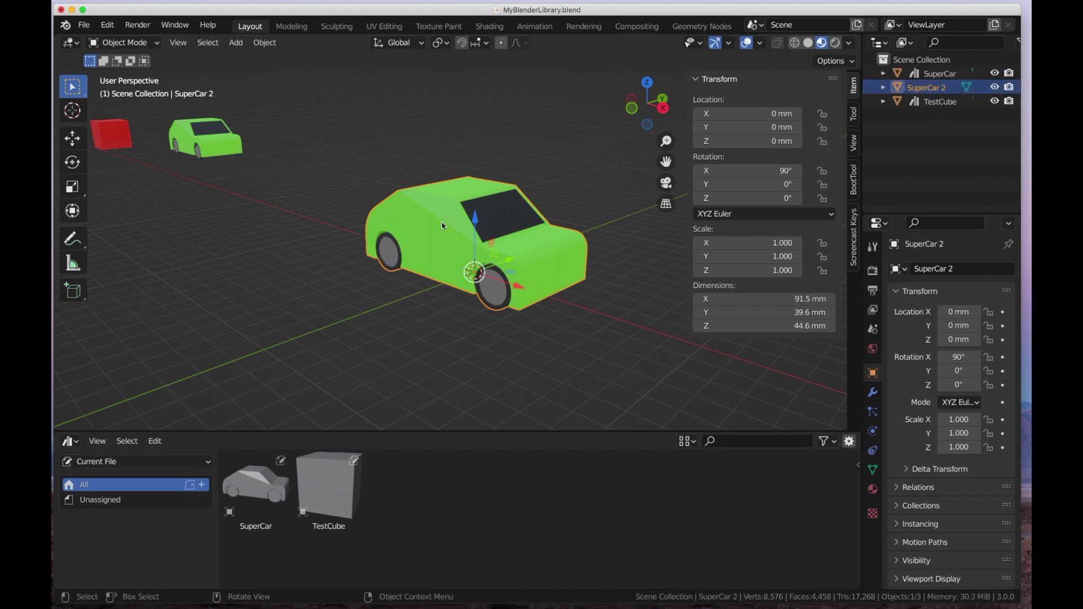
Mark SuperCar 2 as an asset to check its preview orientation, and remove the asset marking again
{"action": "right_click", "coordinate": [932, 88]}
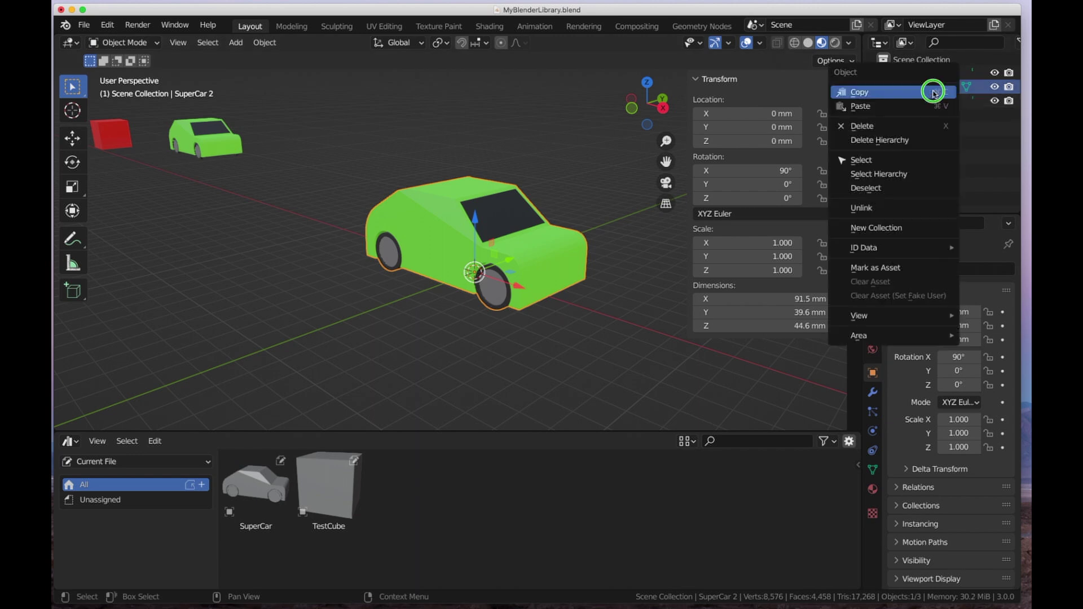
{"action": "left_click", "coordinate": [886, 268]}
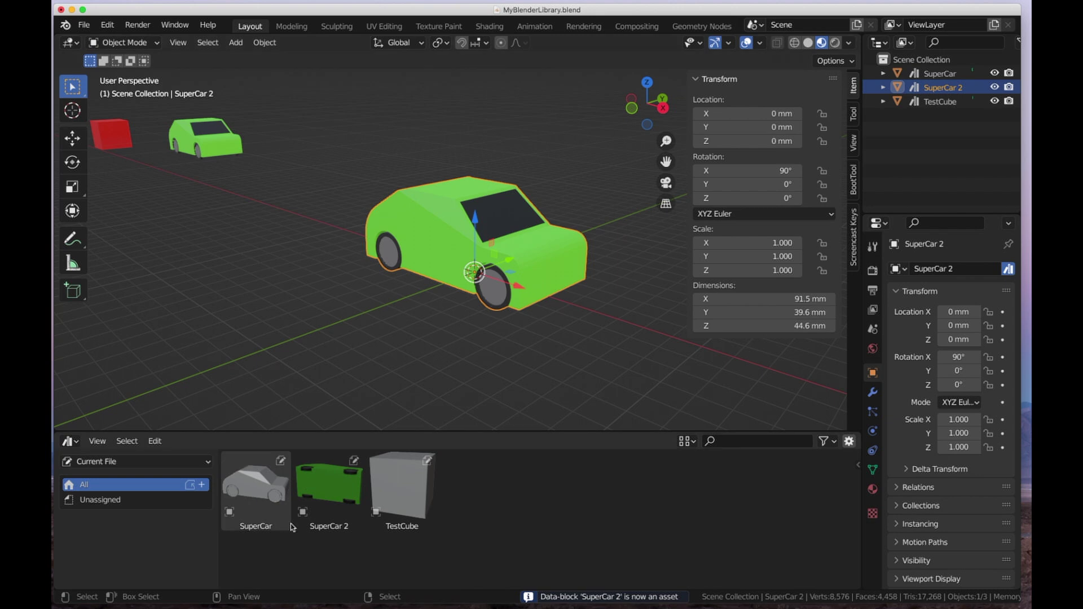
{"action": "left_click", "coordinate": [330, 486]}
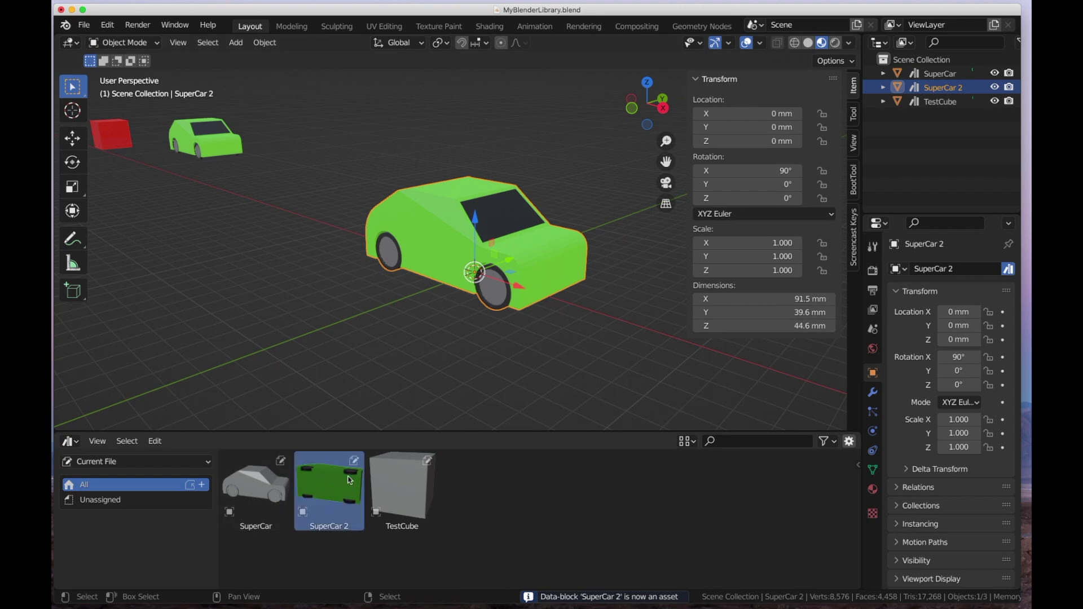
{"action": "right_click", "coordinate": [440, 265]}
{"action": "left_click", "coordinate": [440, 265]}
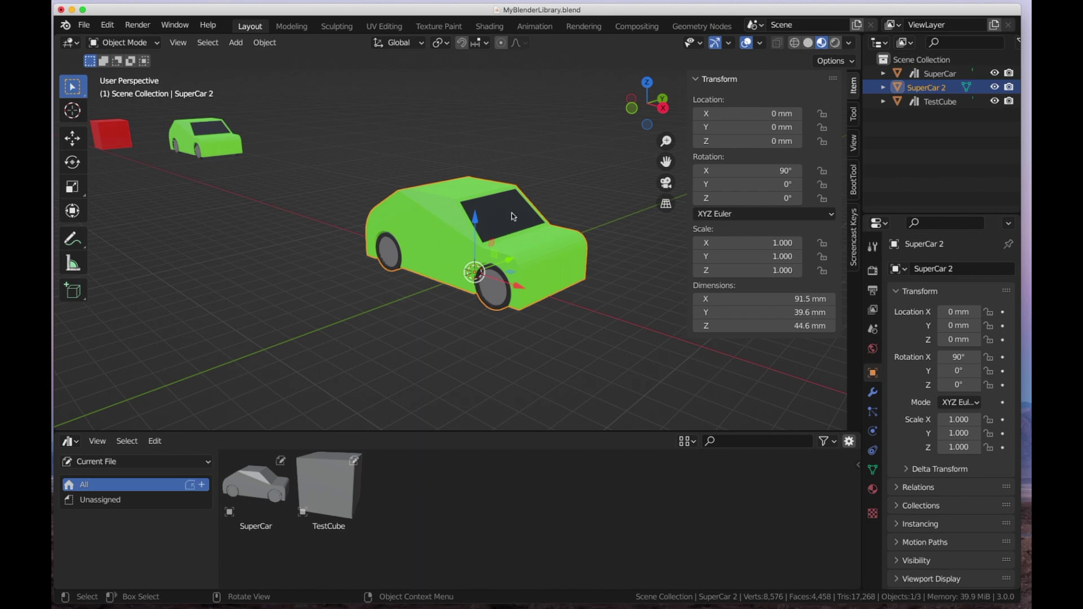
Apply the rotation and scale of SuperCar 2 and mark it as an asset
{"action": "key", "text": "ctrl+a"}
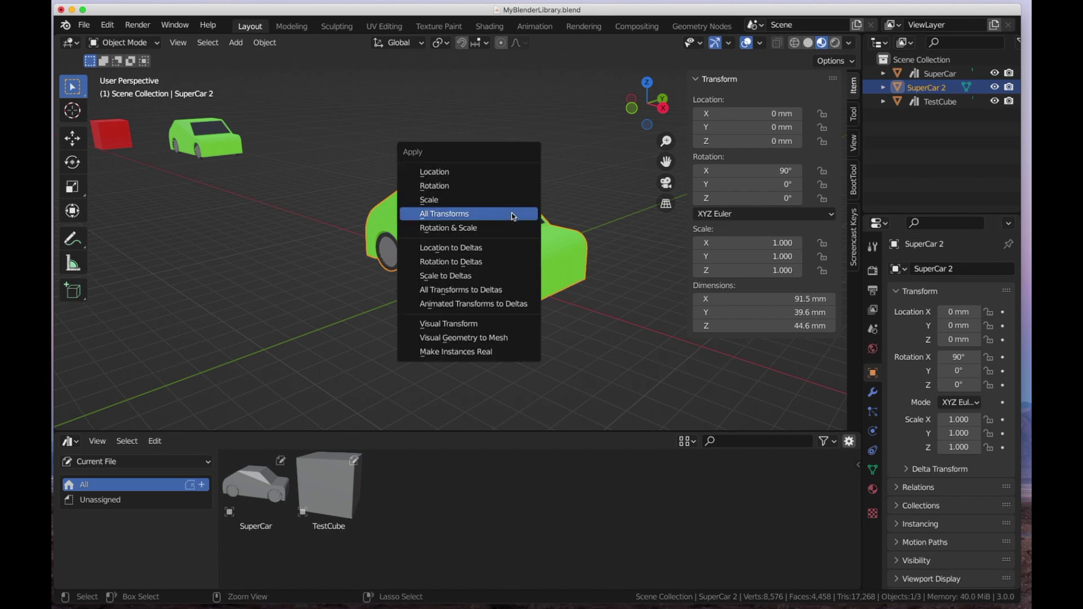
{"action": "left_click", "coordinate": [459, 228]}
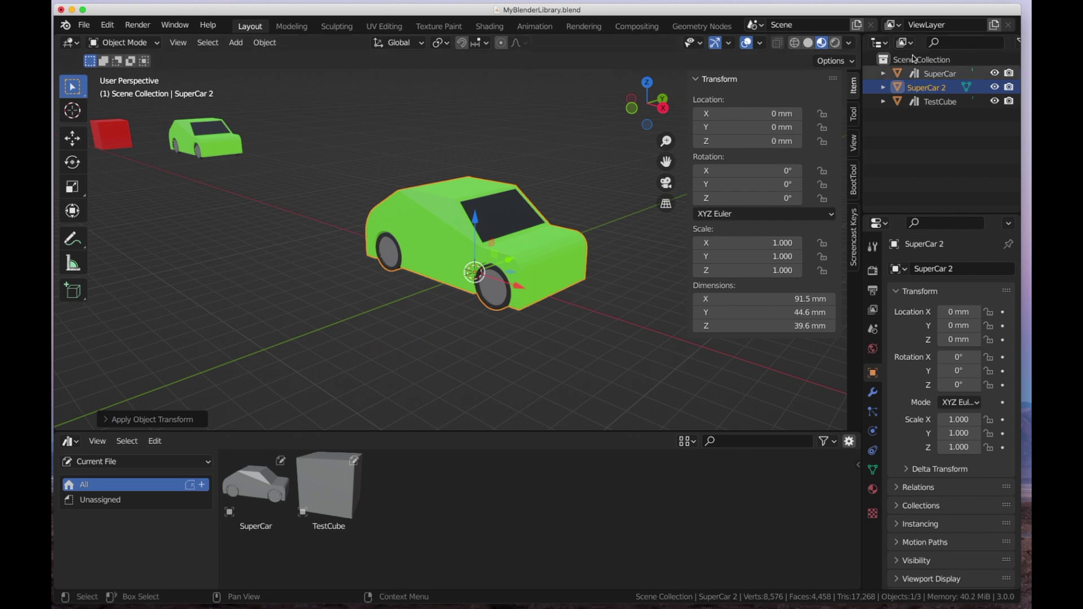
{"action": "right_click", "coordinate": [903, 87]}
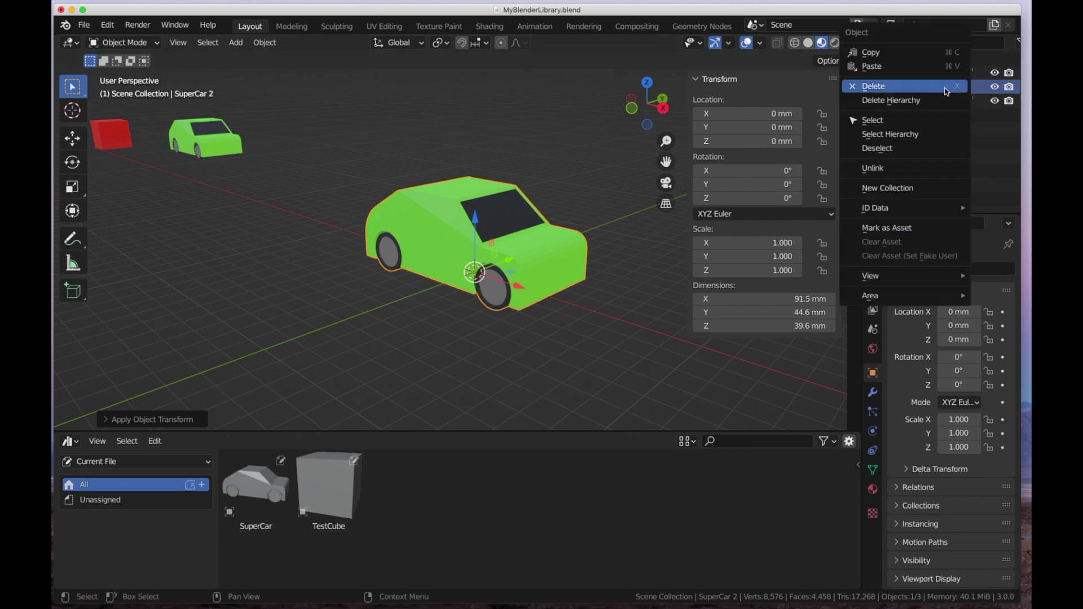
{"action": "left_click", "coordinate": [881, 228]}
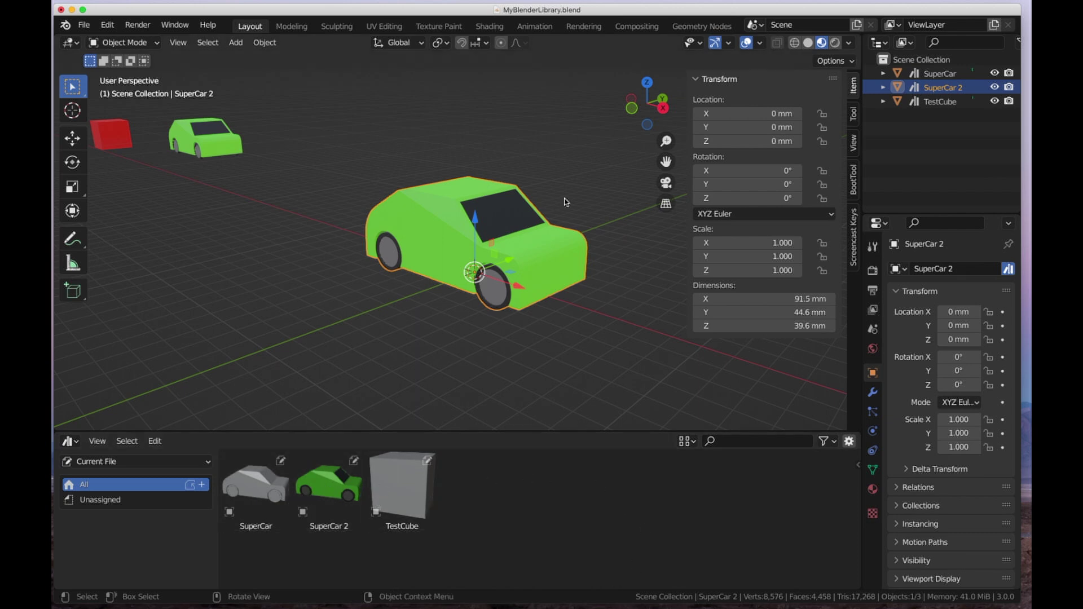
Save the library file and switch the viewport to solid shading to compare the two cars
{"action": "left_click", "coordinate": [84, 24]}
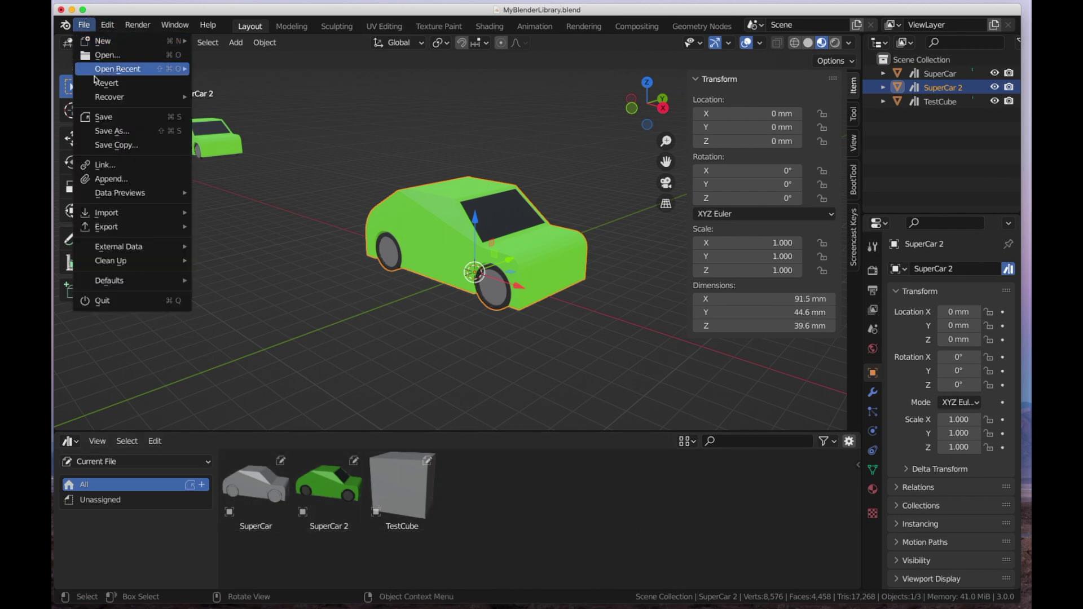
{"action": "left_click", "coordinate": [113, 116]}
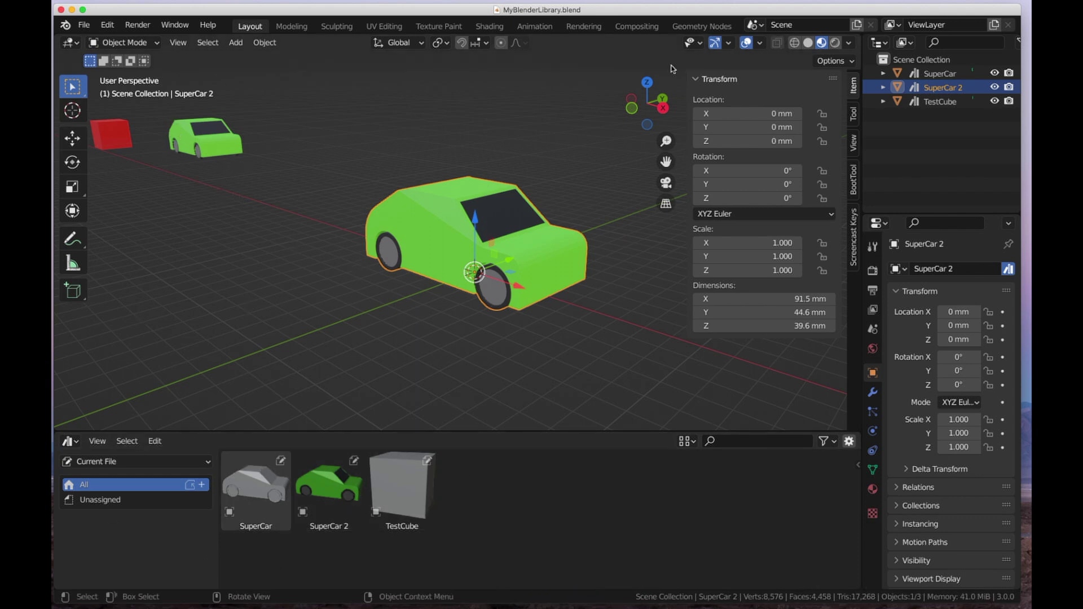
{"action": "left_click", "coordinate": [809, 44]}
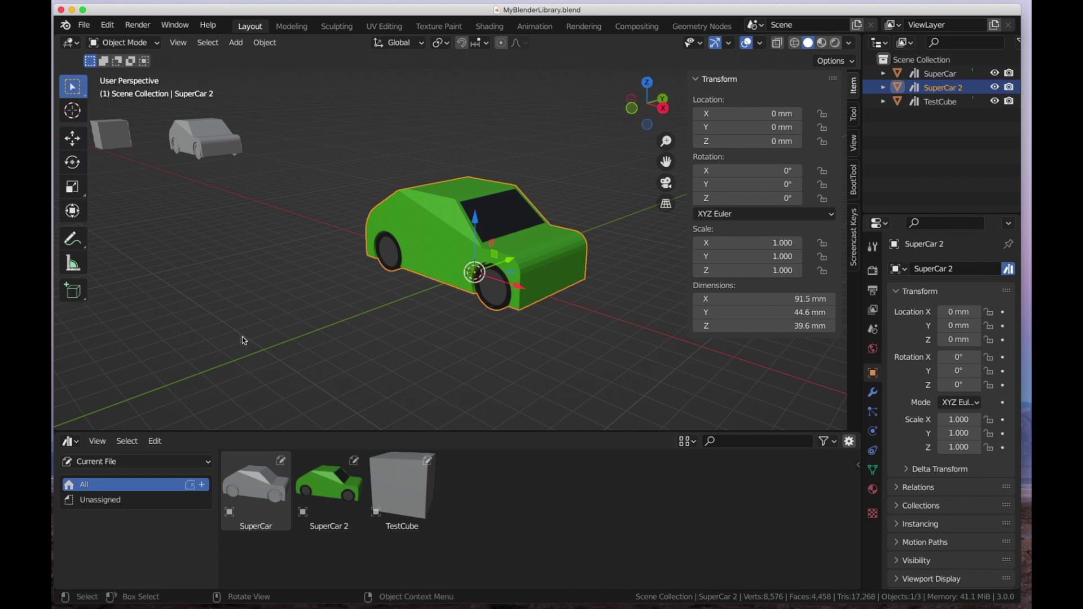
{"action": "middle_click_drag", "start_coordinate": [289, 290], "coordinate": [473, 298]}
{"action": "right_click", "coordinate": [539, 263]}
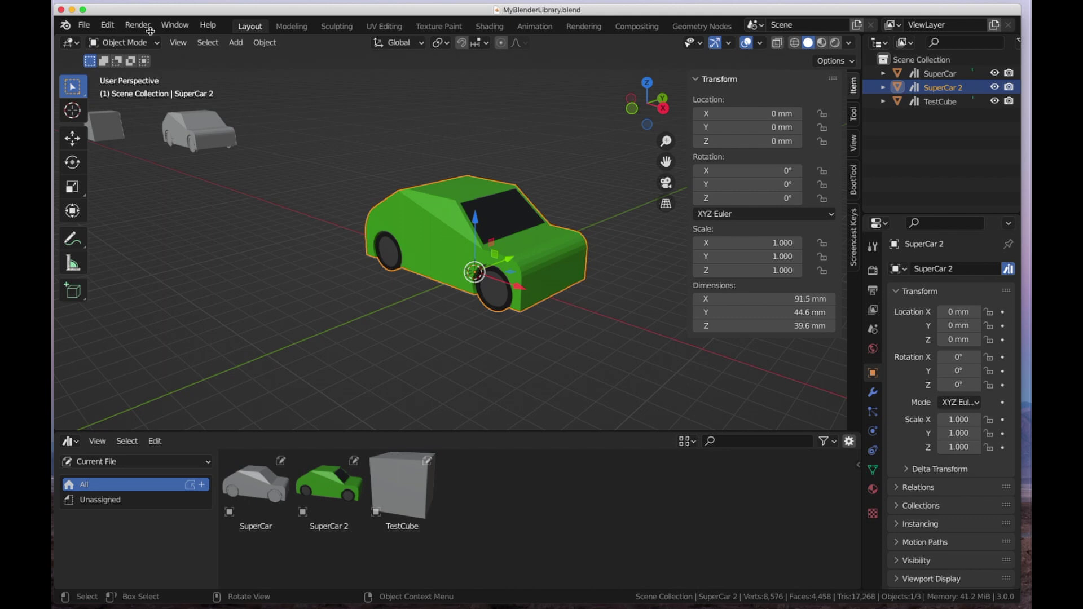
Create a new file with the default startup scene
{"action": "left_click", "coordinate": [83, 25]}
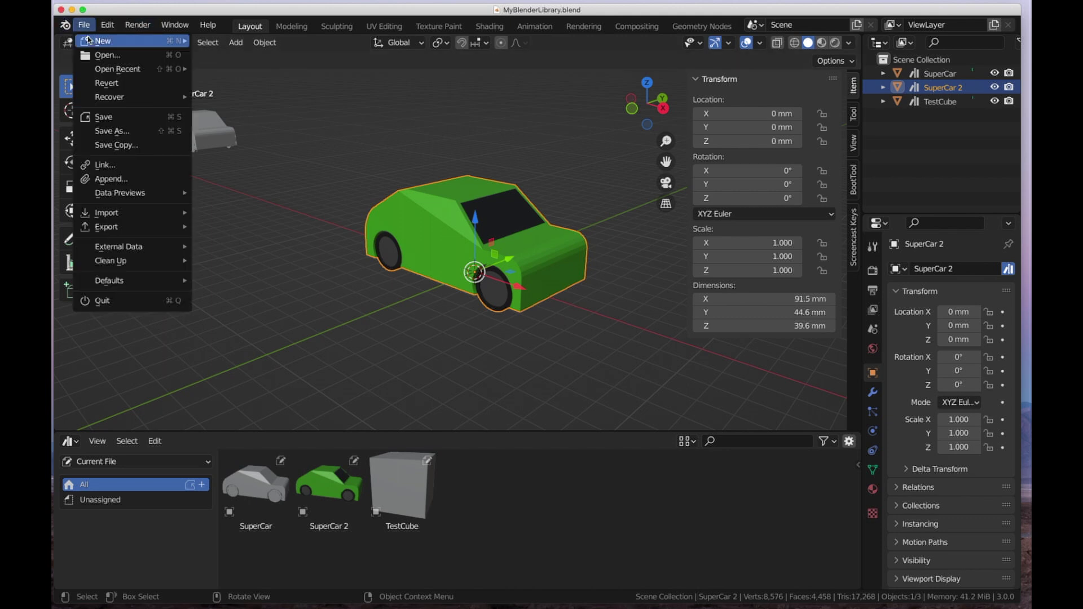
{"action": "mouse_move", "coordinate": [90, 42]}
{"action": "left_click", "coordinate": [227, 40]}
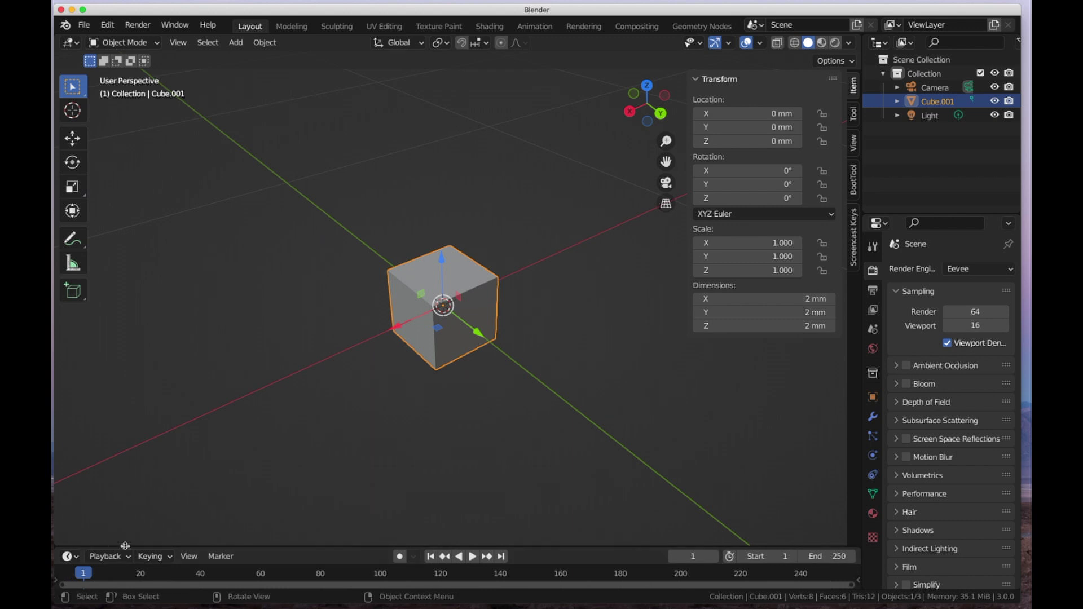
Enlarge the timeline area and turn it into an Asset Browser showing the User Library
{"action": "left_click_drag", "start_coordinate": [126, 546], "coordinate": [113, 376]}
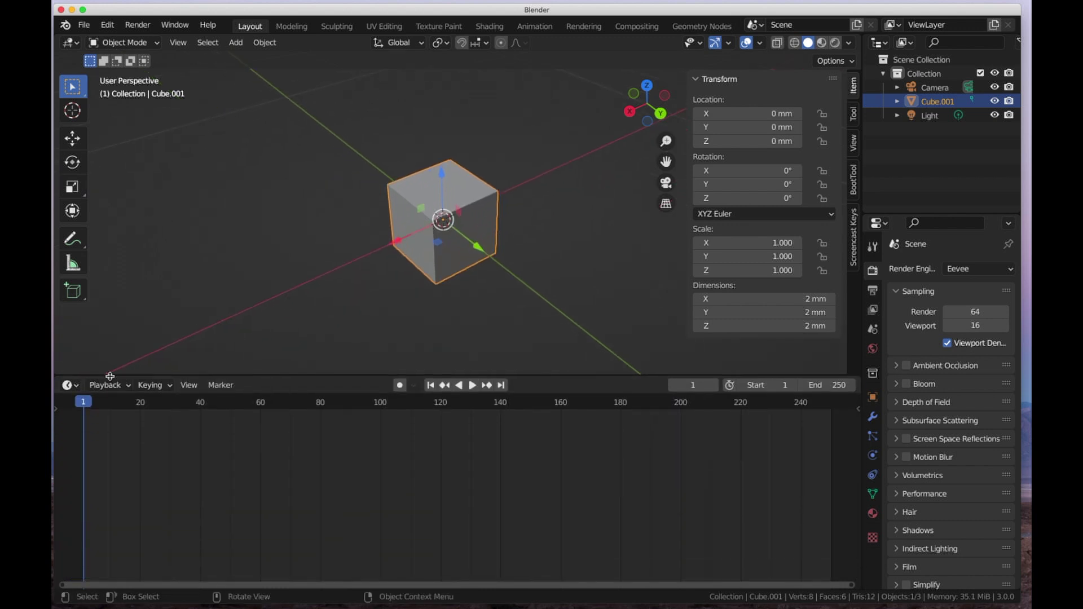
{"action": "left_click", "coordinate": [68, 385]}
{"action": "left_click", "coordinate": [461, 467]}
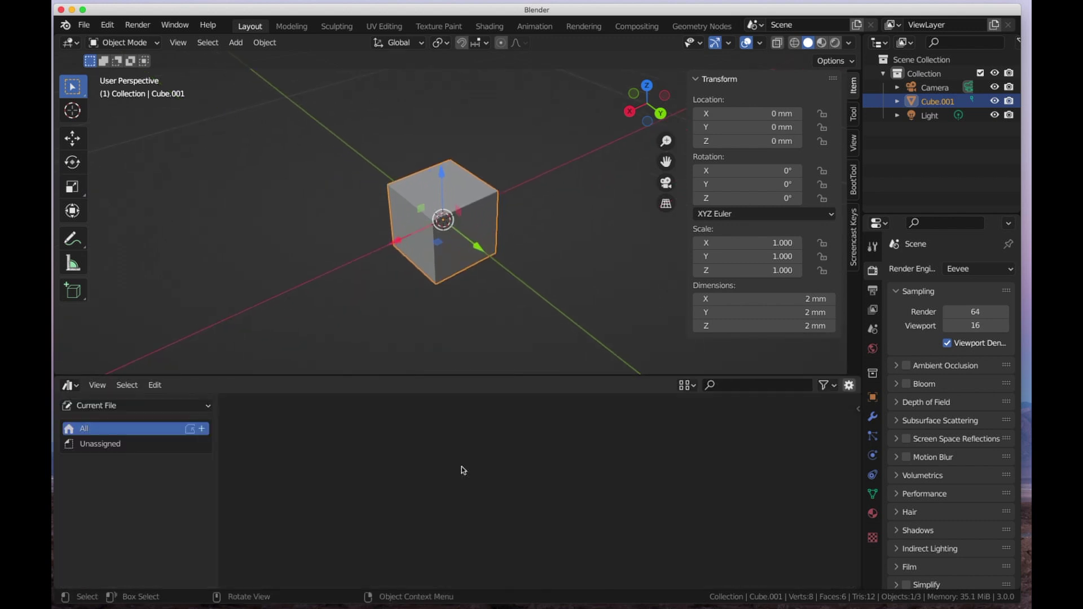
{"action": "left_click", "coordinate": [116, 407]}
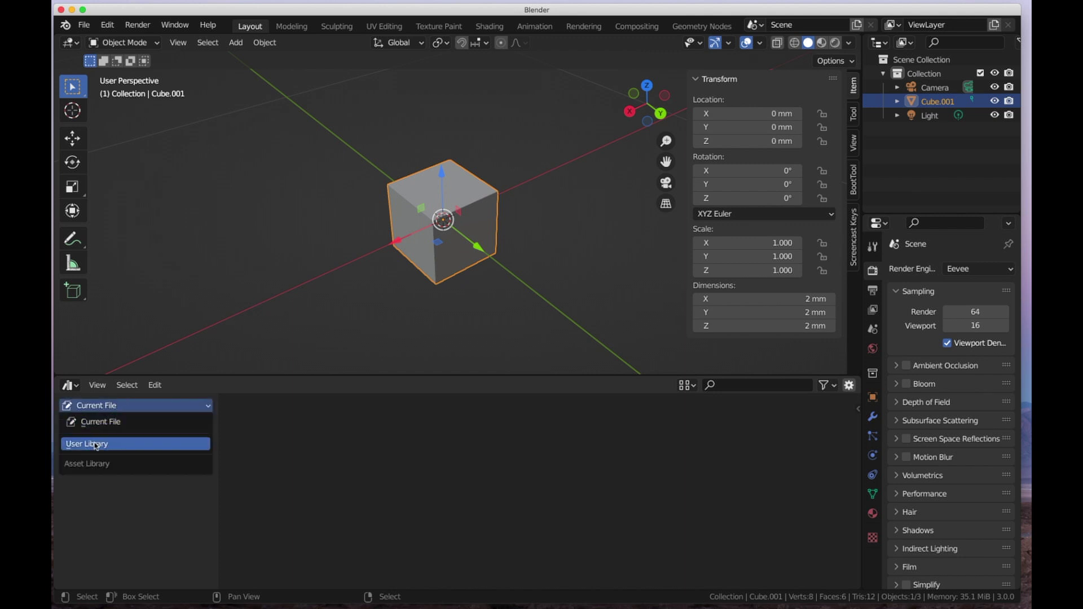
{"action": "left_click", "coordinate": [94, 445]}
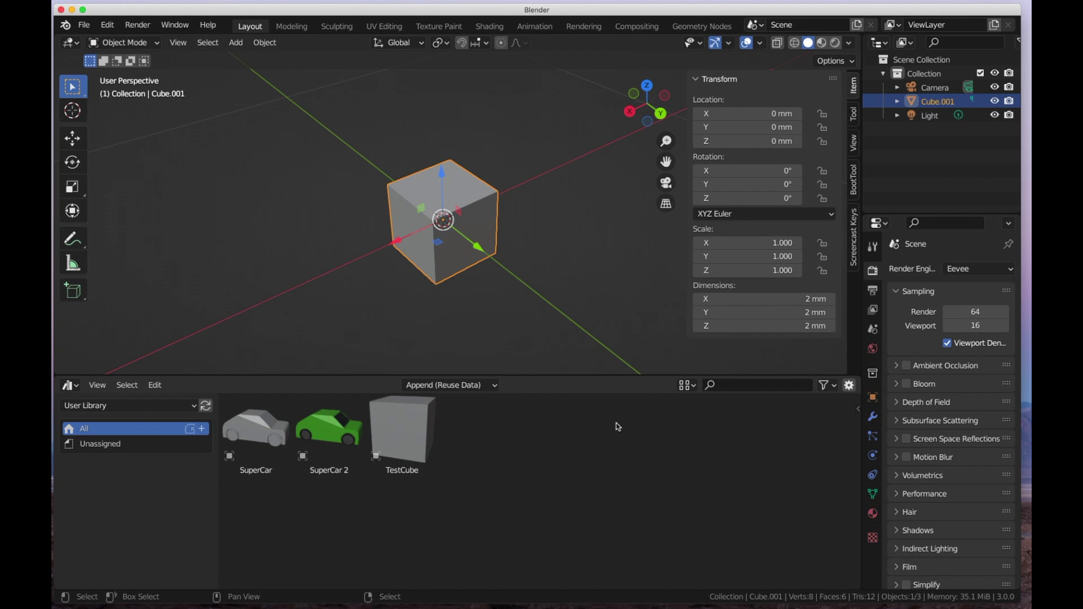
Hide the viewport sidebar and place the SuperCar and SuperCar 2 assets side by side in the scene
{"action": "scroll", "coordinate": [458, 185], "scroll_direction": "down", "scroll_amount": 1}
{"action": "scroll", "coordinate": [458, 185], "scroll_direction": "down", "scroll_amount": 5}
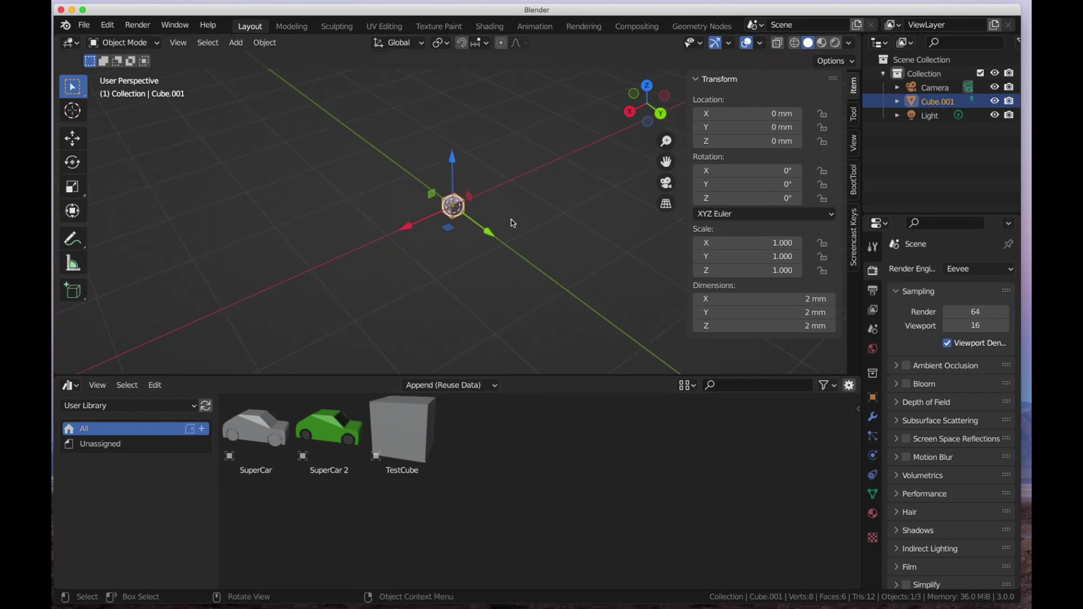
{"action": "key", "text": "n"}
{"action": "scroll", "coordinate": [511, 219], "scroll_direction": "up", "scroll_amount": 3, "text": "shift"}
{"action": "scroll", "coordinate": [394, 280], "scroll_direction": "left", "scroll_amount": 3, "text": "shift"}
{"action": "left_click_drag", "start_coordinate": [255, 430], "coordinate": [466, 221]}
{"action": "left_click_drag", "start_coordinate": [329, 429], "coordinate": [682, 273]}
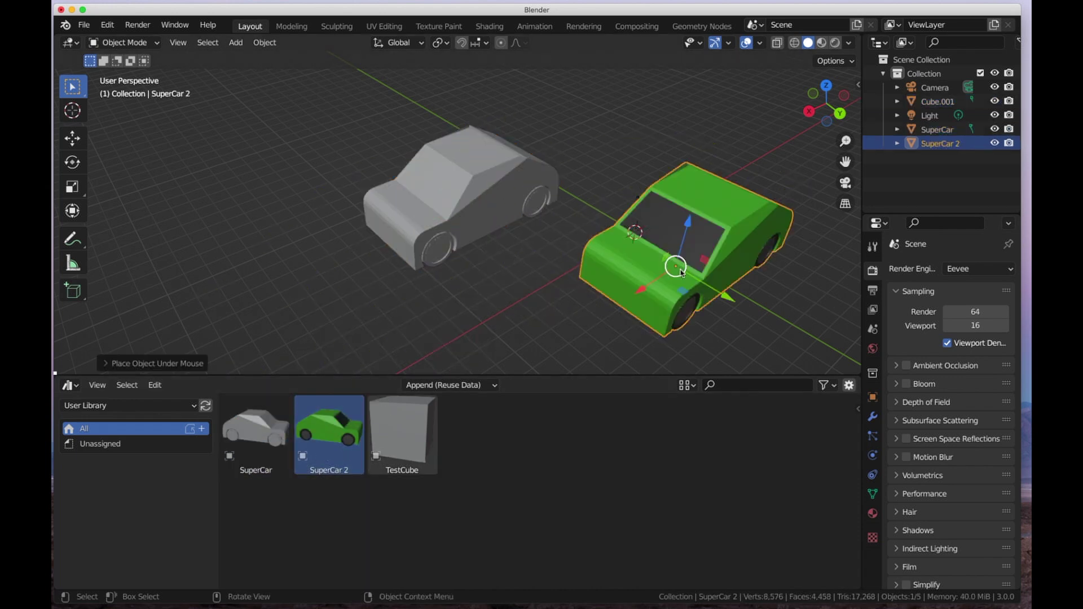
Compare the two placed cars from several angles in material preview and solid shading
{"action": "left_click", "coordinate": [821, 43]}
{"action": "middle_click_drag", "start_coordinate": [529, 180], "coordinate": [648, 137]}
{"action": "left_click", "coordinate": [808, 43]}
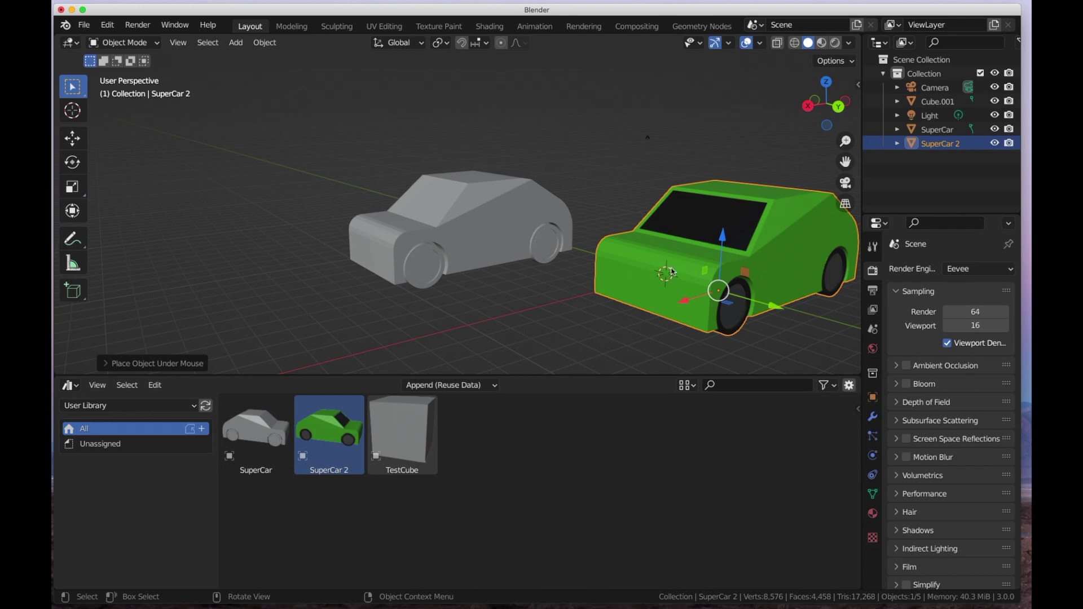
{"action": "scroll", "coordinate": [693, 264], "scroll_direction": "up", "scroll_amount": 3}
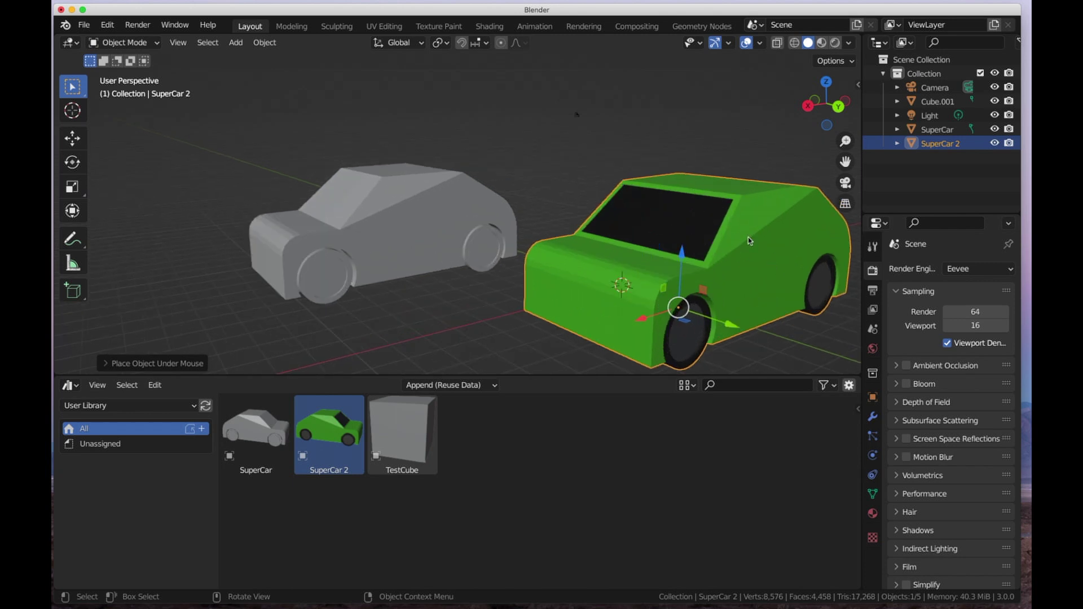
{"action": "middle_click_drag", "start_coordinate": [693, 244], "coordinate": [378, 262]}
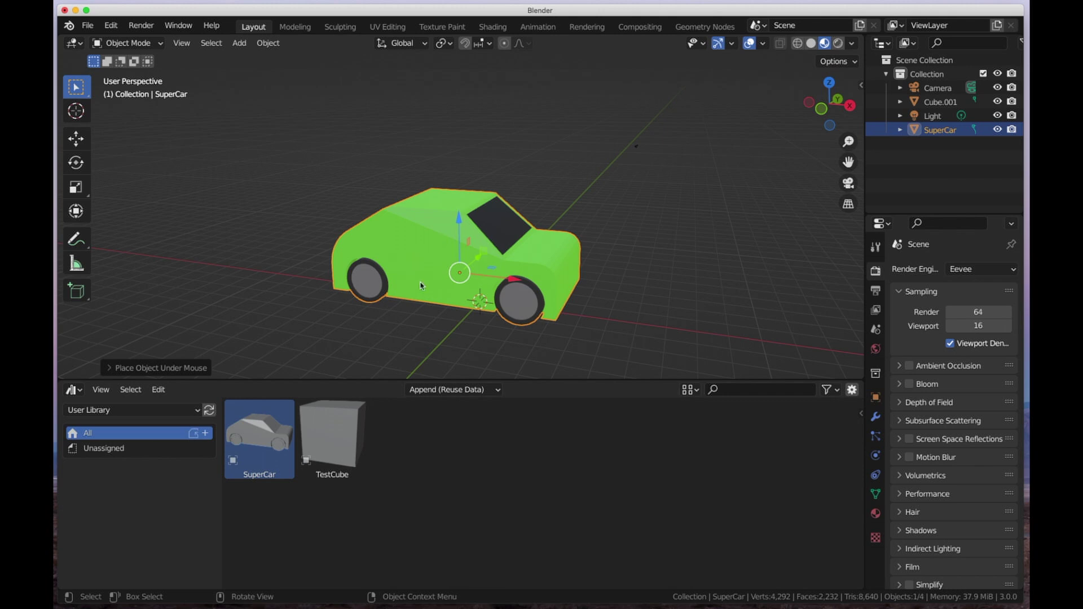